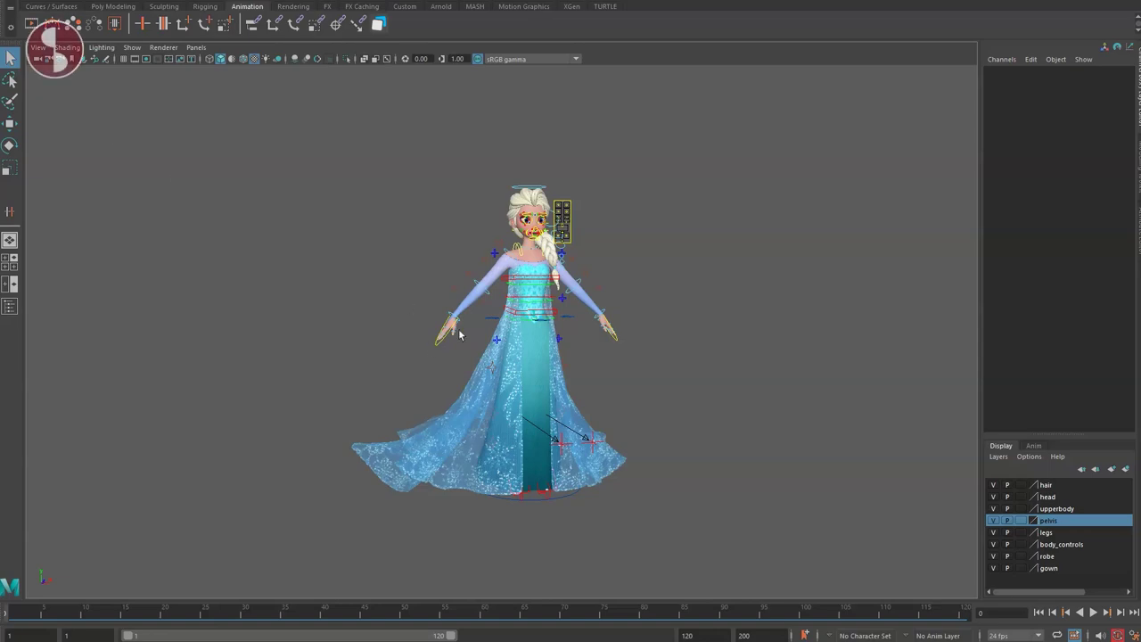
{"action": "scroll", "coordinate": [394, 342], "scroll_direction": "up", "scroll_amount": 3}
{"action": "left_click_drag", "start_coordinate": [416, 350], "coordinate": [777, 374], "text": "alt"}
{"action": "left_click_drag", "start_coordinate": [558, 382], "coordinate": [683, 364], "text": "alt"}
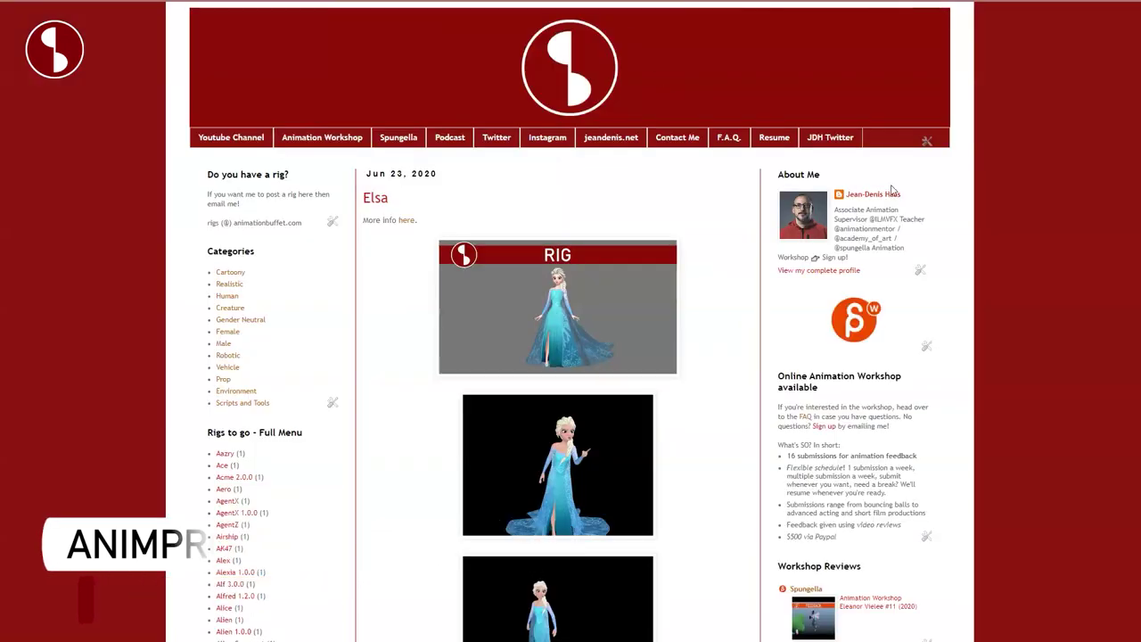
{"action": "mouse_move", "coordinate": [1138, 22]}
{"action": "left_mouse_down"}
{"action": "mouse_move", "coordinate": [1135, 323]}
{"action": "mouse_move", "coordinate": [1138, 18]}
{"action": "left_mouse_up"}
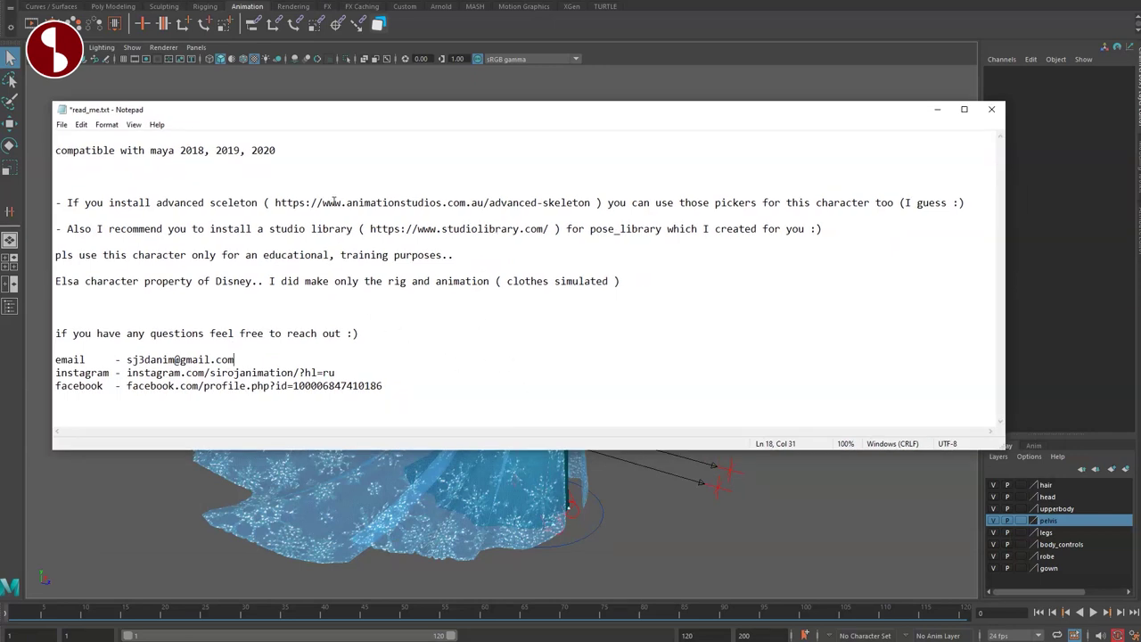
- Highlight the Advanced Skeleton link, the pickers mention and the Studio Library link in read_me.txt, and close the notes
{"action": "left_click_drag", "start_coordinate": [298, 202], "coordinate": [569, 203]}
{"action": "left_click_drag", "start_coordinate": [711, 203], "coordinate": [763, 205]}
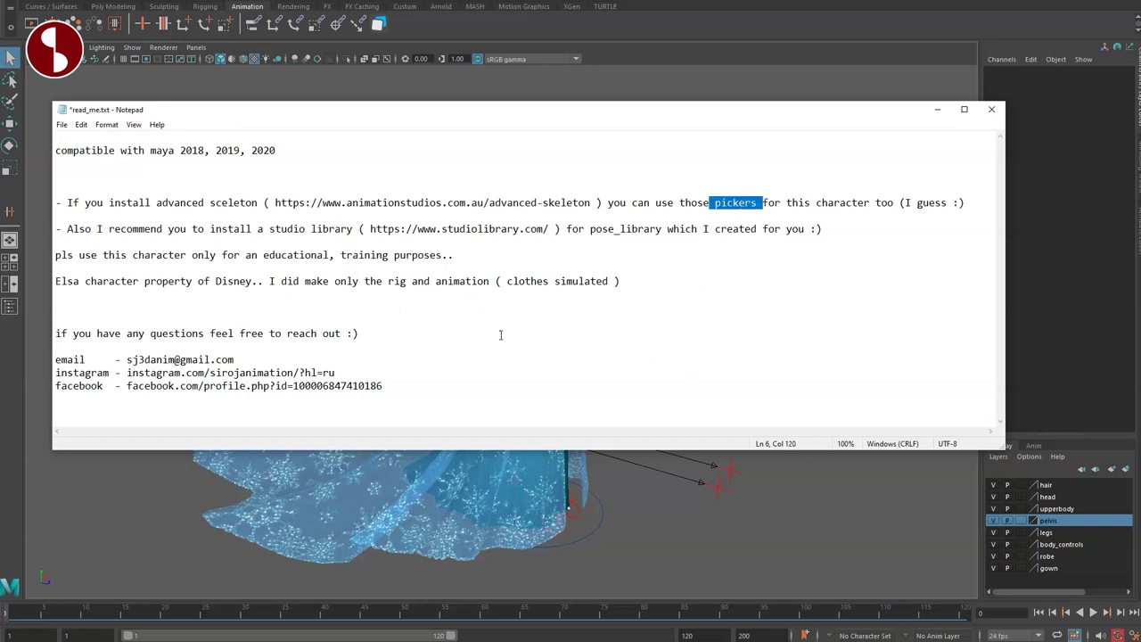
{"action": "left_click_drag", "start_coordinate": [366, 228], "coordinate": [552, 231]}
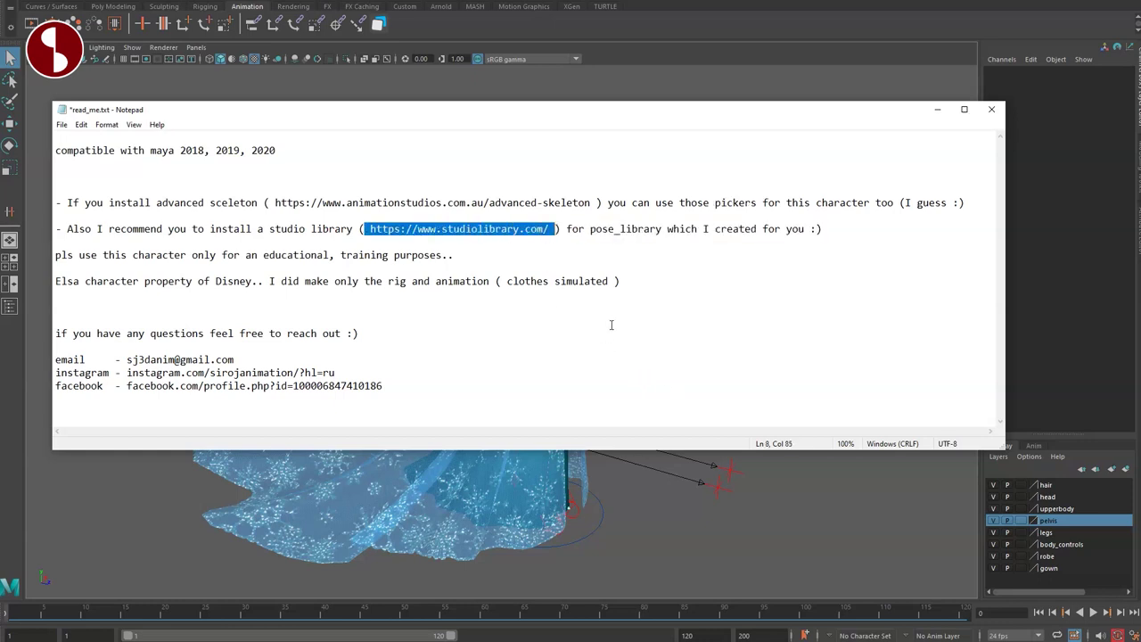
{"action": "left_click", "coordinate": [990, 108]}
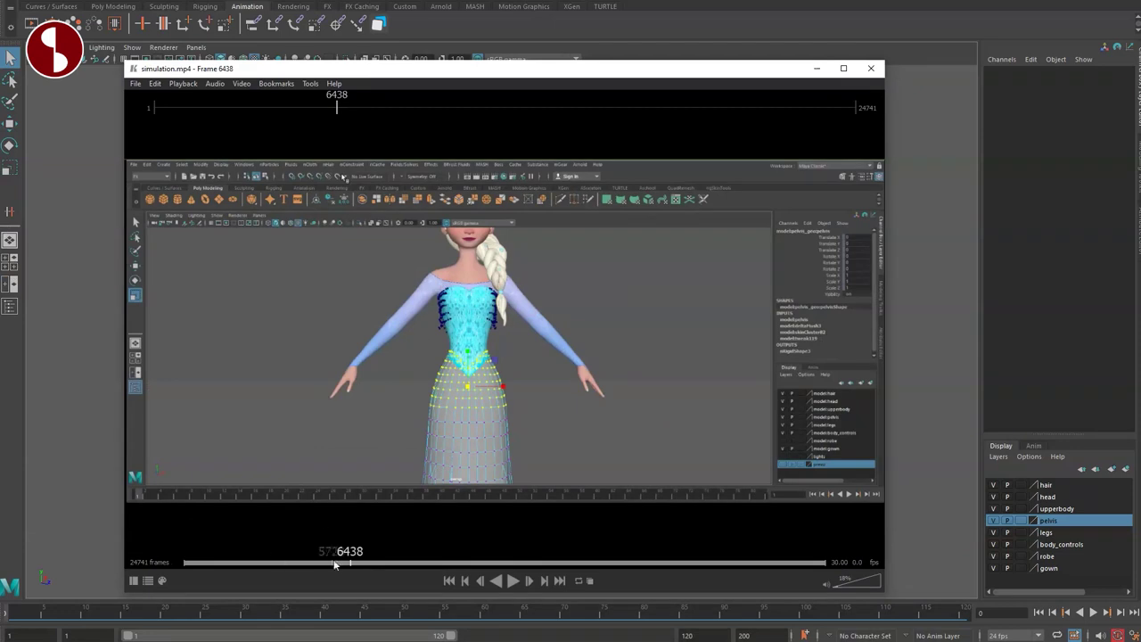
- Scrub forward through the simulation.mp4 video and return to the Maya scene
{"action": "left_click_drag", "start_coordinate": [344, 563], "coordinate": [405, 561]}
{"action": "left_click", "coordinate": [843, 25]}
{"action": "left_click_drag", "start_coordinate": [615, 406], "coordinate": [549, 420], "text": "alt"}
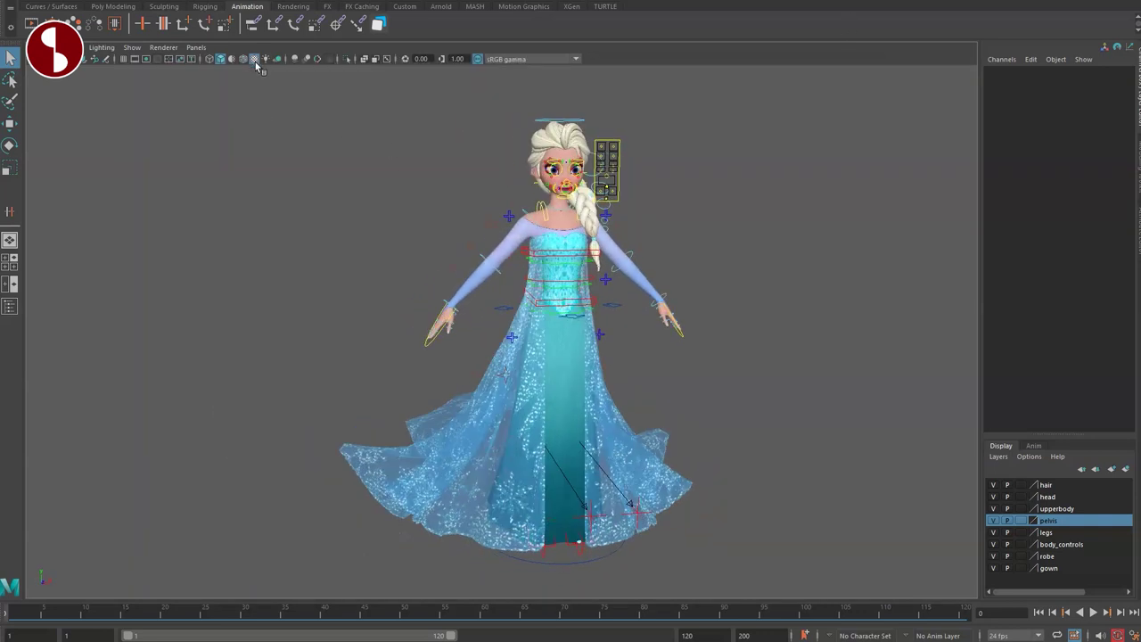
- Turn off the viewport textures to inspect the untextured character, and turn the textures back on
{"action": "left_click", "coordinate": [254, 59]}
{"action": "mouse_move", "coordinate": [331, 306]}
{"action": "left_mouse_down", "text": "alt"}
{"action": "mouse_move", "coordinate": [583, 318]}
{"action": "mouse_move", "coordinate": [889, 309]}
{"action": "mouse_move", "coordinate": [917, 324]}
{"action": "left_mouse_up", "text": "alt"}
{"action": "left_click", "coordinate": [254, 59]}
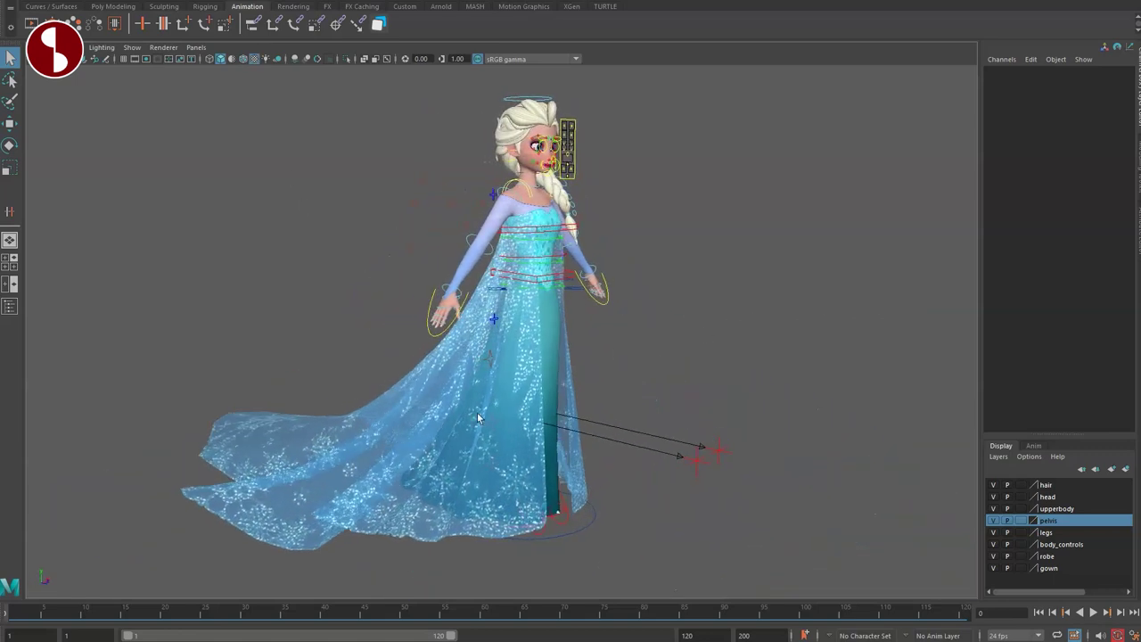
- Select the robe mesh to inspect it, and hide the gown and robe layers
{"action": "middle_click_drag", "start_coordinate": [479, 417], "coordinate": [595, 392], "text": "alt"}
{"action": "left_click", "coordinate": [388, 428]}
{"action": "mouse_move", "coordinate": [442, 390]}
{"action": "left_mouse_down", "text": "alt"}
{"action": "mouse_move", "coordinate": [499, 357]}
{"action": "mouse_move", "coordinate": [402, 342]}
{"action": "mouse_move", "coordinate": [456, 381]}
{"action": "left_mouse_up", "text": "alt"}
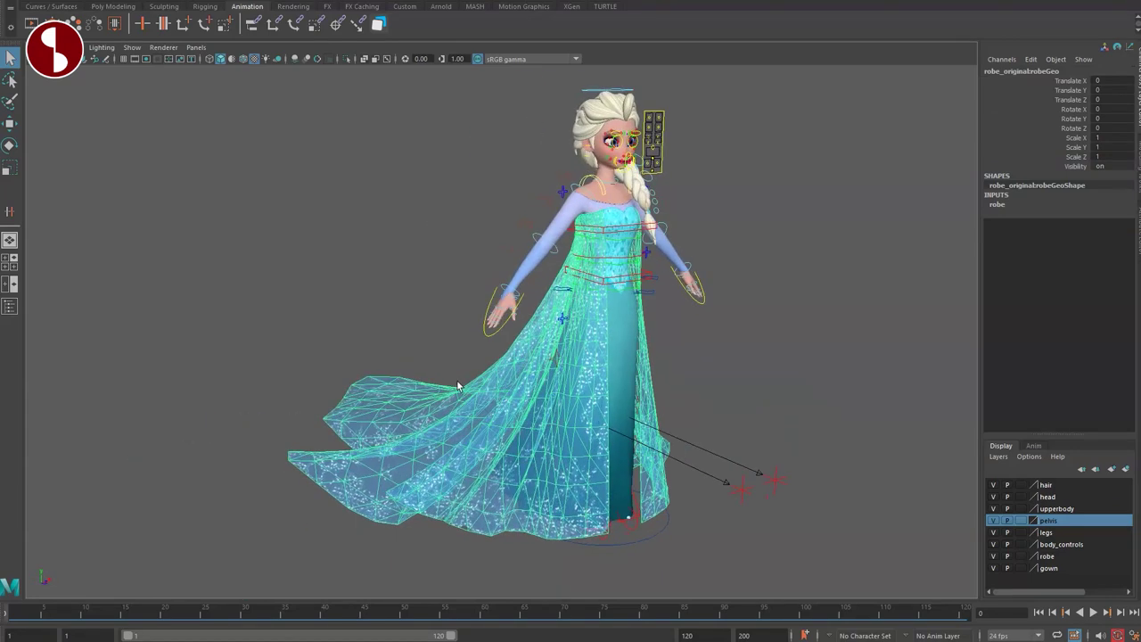
{"action": "left_click", "coordinate": [993, 568]}
{"action": "left_click_drag", "start_coordinate": [828, 501], "coordinate": [707, 438], "text": "alt"}
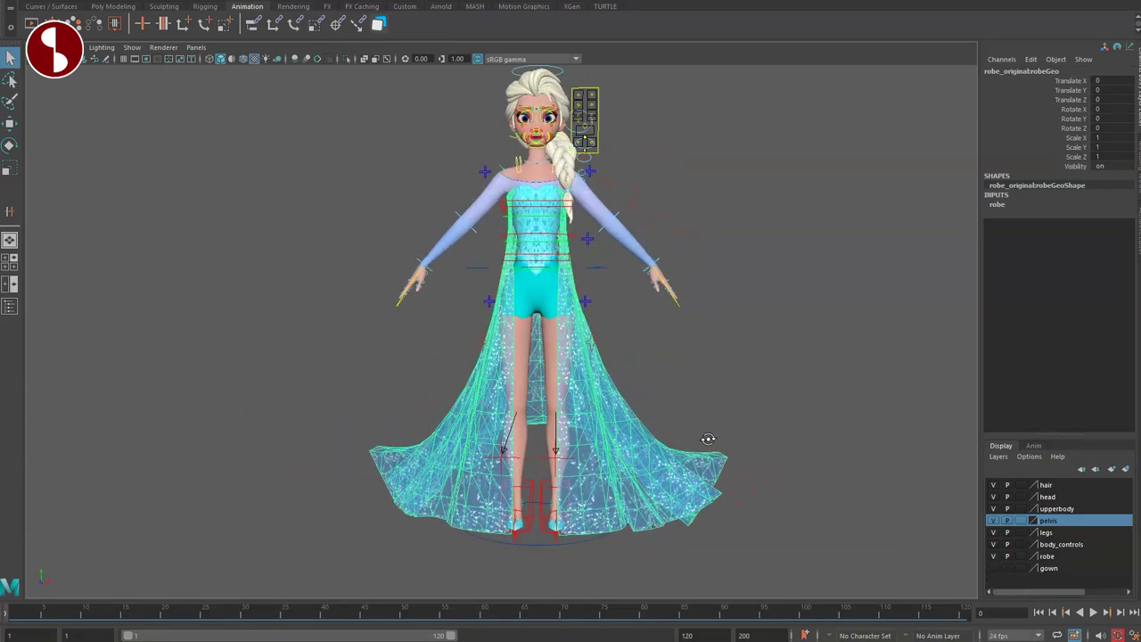
{"action": "left_click", "coordinate": [993, 556]}
- View the body in wireframe display and restore the textured shaded display
{"action": "left_click_drag", "start_coordinate": [633, 410], "coordinate": [545, 422], "text": "alt"}
{"action": "key", "text": "4"}
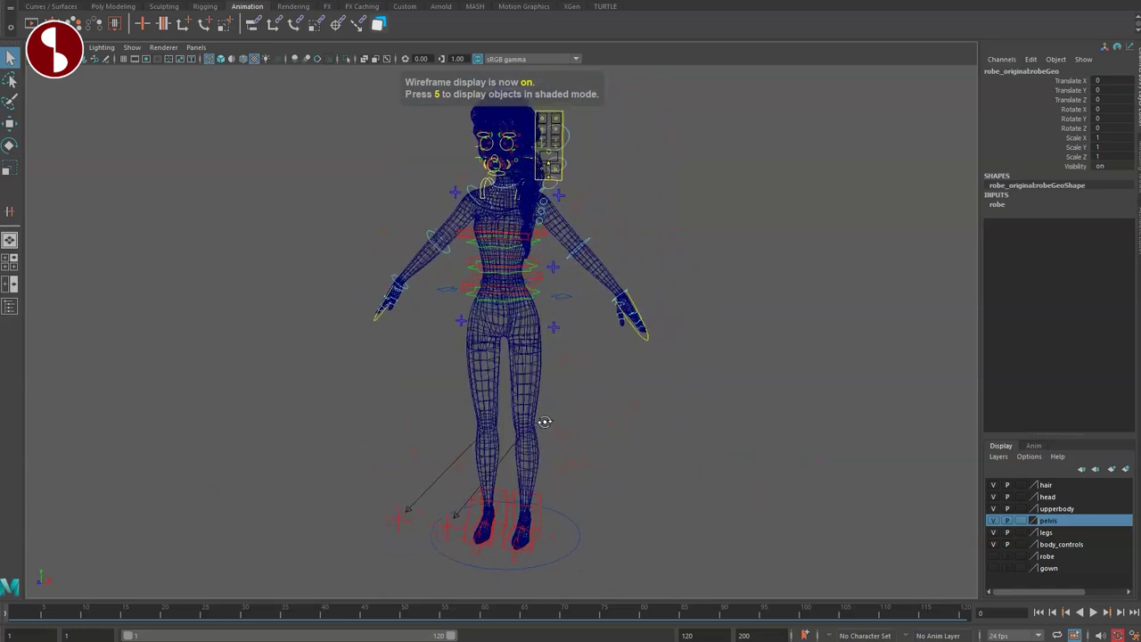
{"action": "key", "text": "6"}
- Switch the legs, pelvis, upperbody, head and hair layers off and on one at a time
{"action": "left_click", "coordinate": [993, 532]}
{"action": "left_click", "coordinate": [993, 532]}
{"action": "left_click", "coordinate": [992, 520]}
{"action": "left_click", "coordinate": [992, 520]}
{"action": "left_click", "coordinate": [993, 508]}
{"action": "left_click", "coordinate": [991, 508]}
{"action": "left_click", "coordinate": [993, 498]}
{"action": "left_click", "coordinate": [993, 497]}
{"action": "left_click", "coordinate": [994, 486]}
{"action": "left_click", "coordinate": [994, 485]}
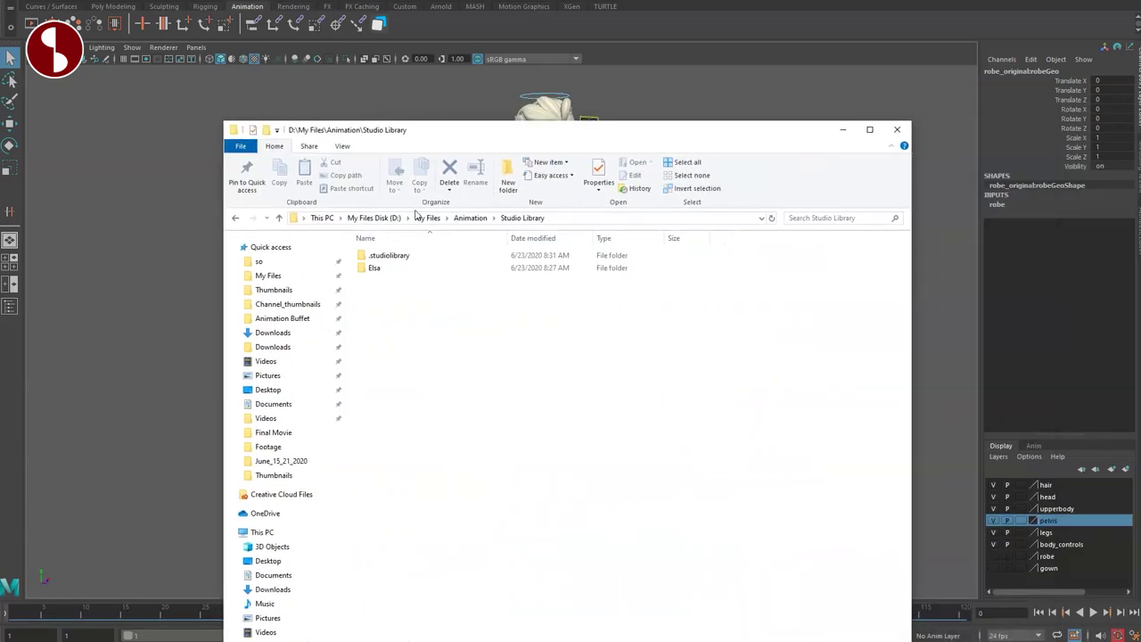
- View the Elsa pose folder in File Explorer, and open Studio Library in Maya
{"action": "double_click", "coordinate": [376, 269]}
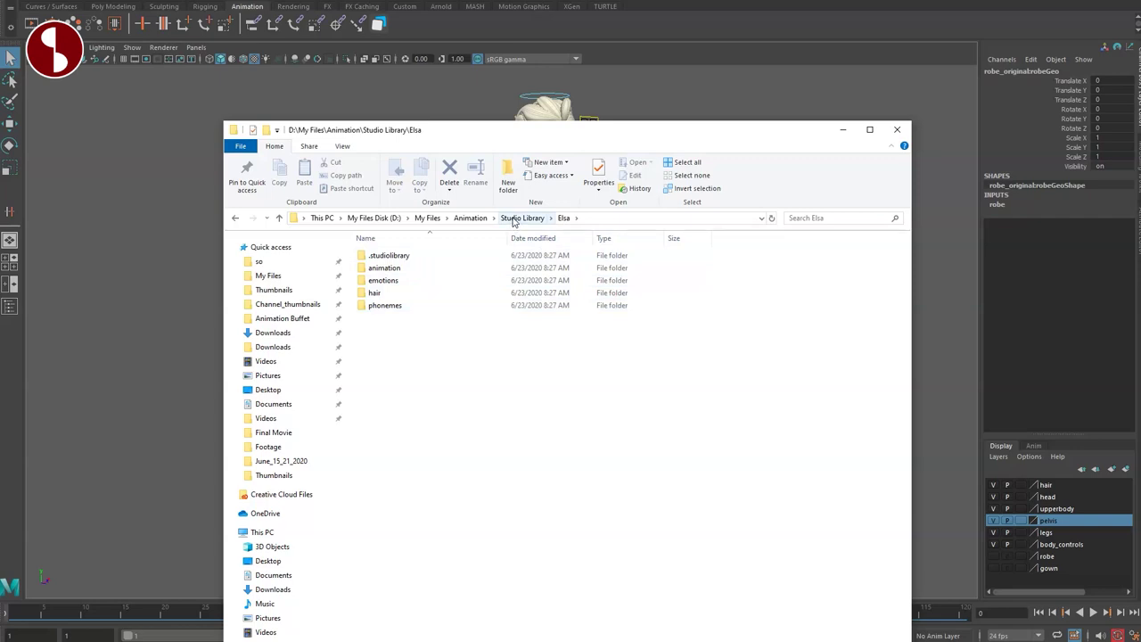
{"action": "left_click_drag", "start_coordinate": [437, 134], "coordinate": [1140, 94]}
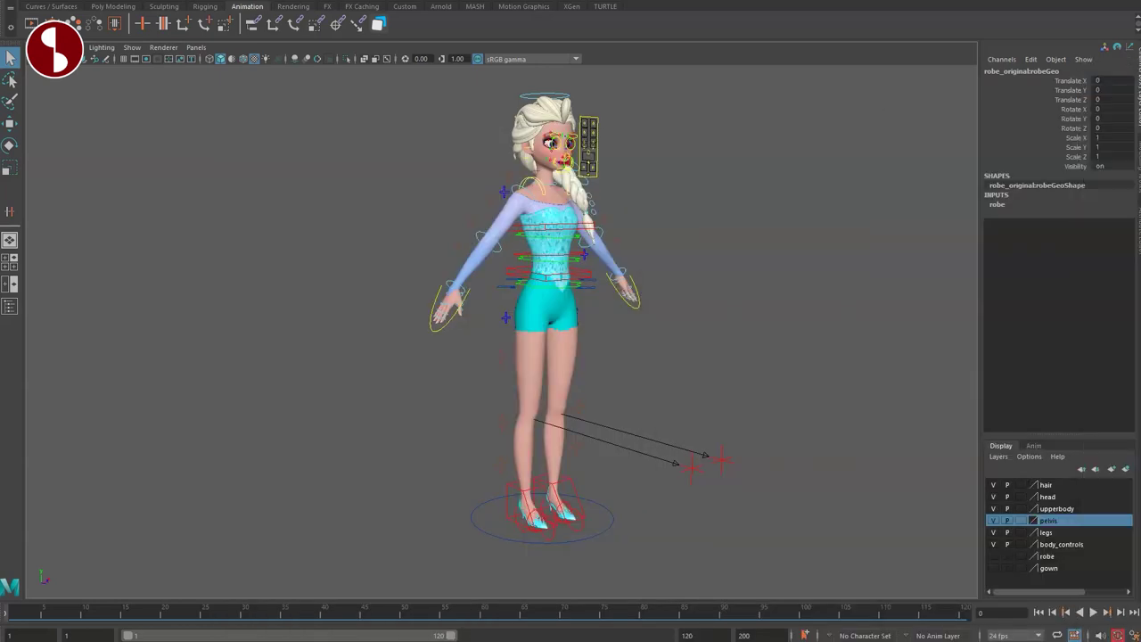
{"action": "left_click", "coordinate": [378, 24]}
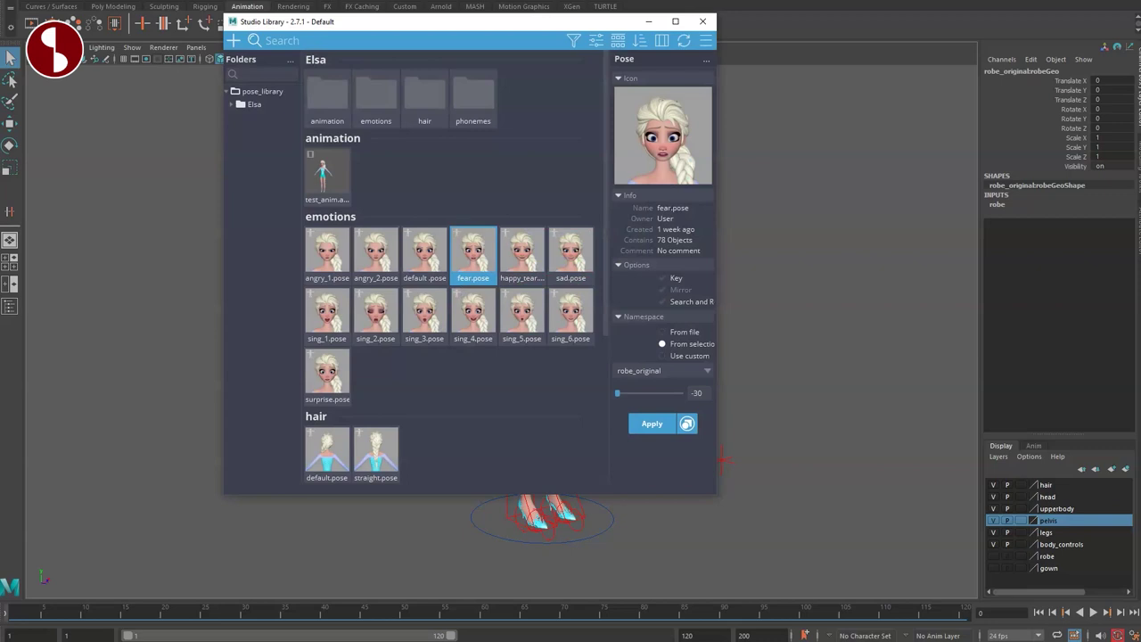
{"action": "left_click_drag", "start_coordinate": [343, 26], "coordinate": [381, 74]}
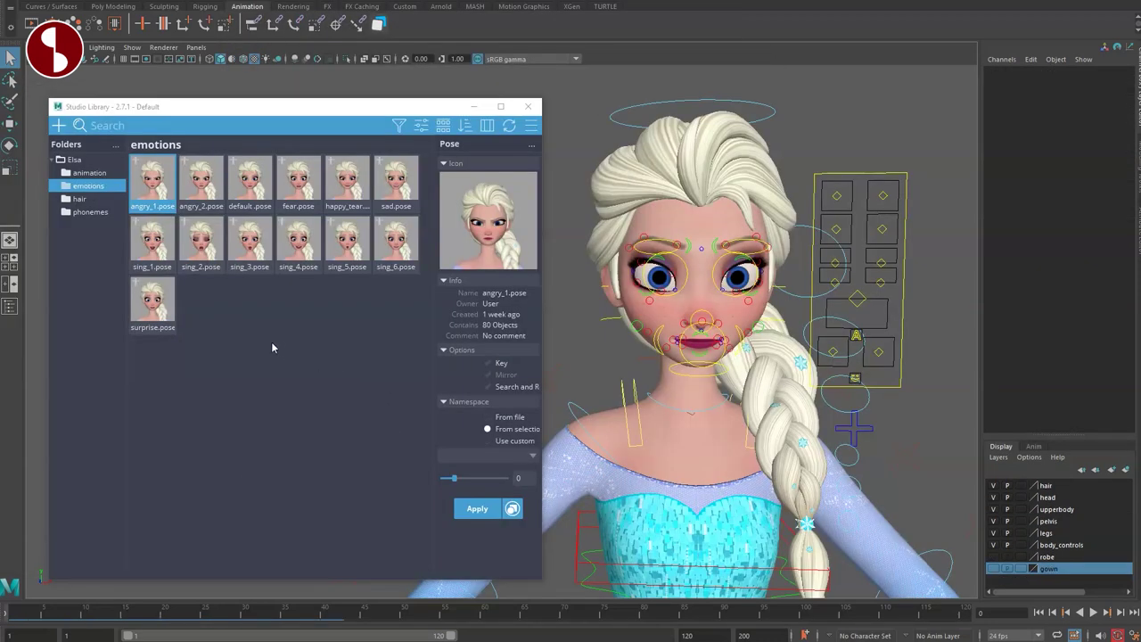
- Apply the angry_1 emotion pose at 100, and reset the face with the default emotion pose
{"action": "left_click", "coordinate": [475, 510]}
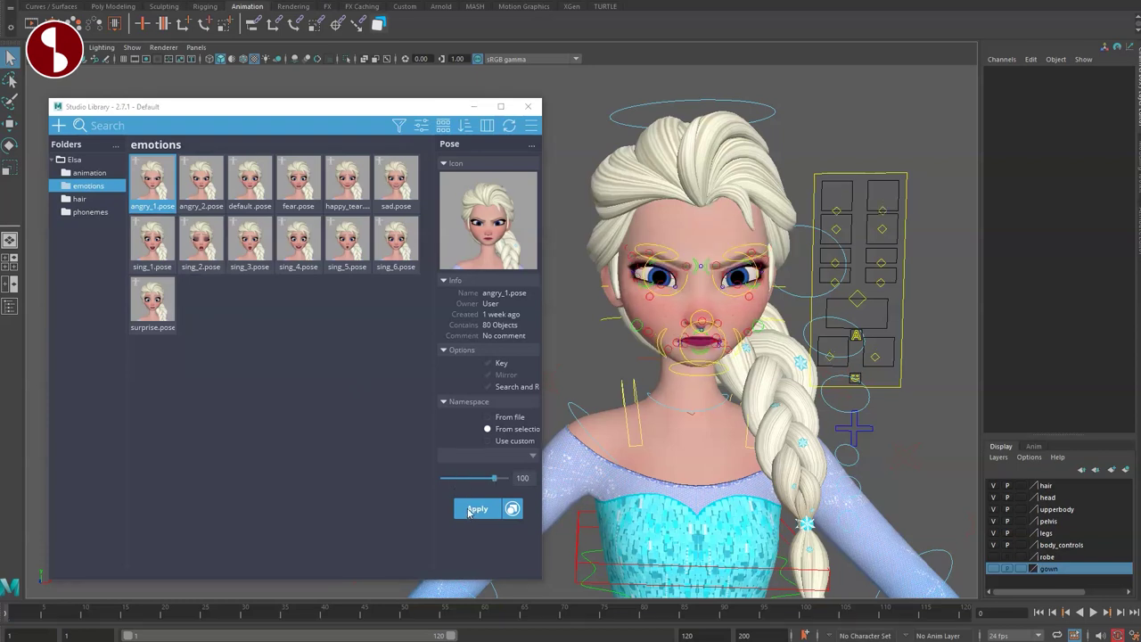
{"action": "mouse_move", "coordinate": [489, 480]}
{"action": "left_mouse_down"}
{"action": "mouse_move", "coordinate": [450, 478]}
{"action": "mouse_move", "coordinate": [494, 479]}
{"action": "left_mouse_up"}
{"action": "left_click", "coordinate": [488, 417]}
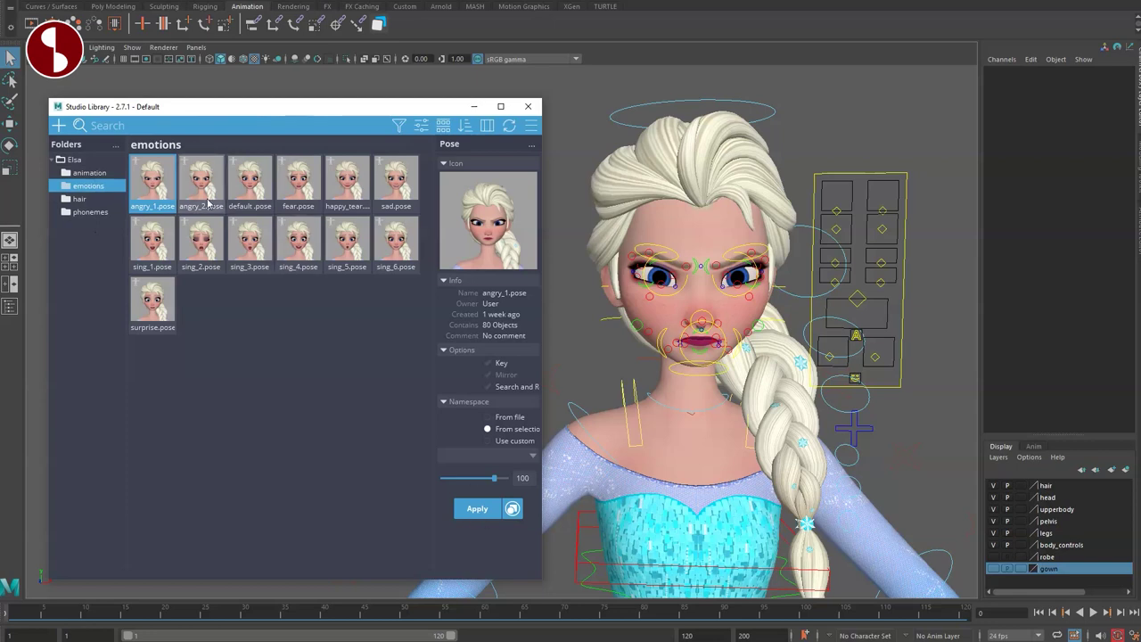
{"action": "left_click", "coordinate": [251, 187]}
{"action": "left_click", "coordinate": [471, 509]}
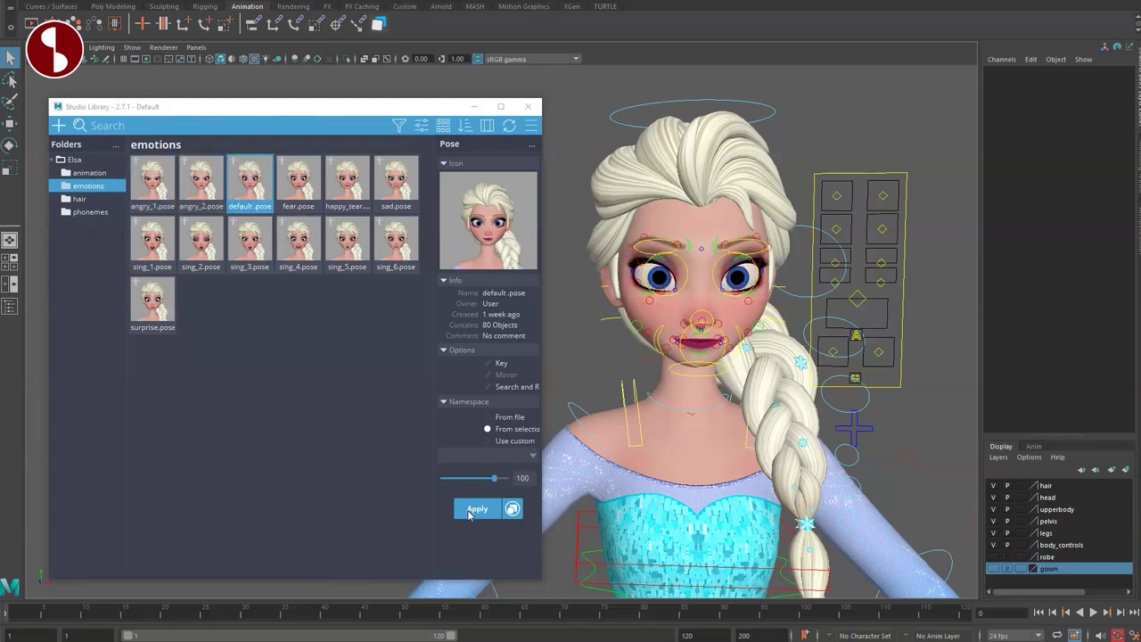
- Apply the happy_tear emotion pose and the a_1 phoneme pose to the face
{"action": "left_click", "coordinate": [347, 182]}
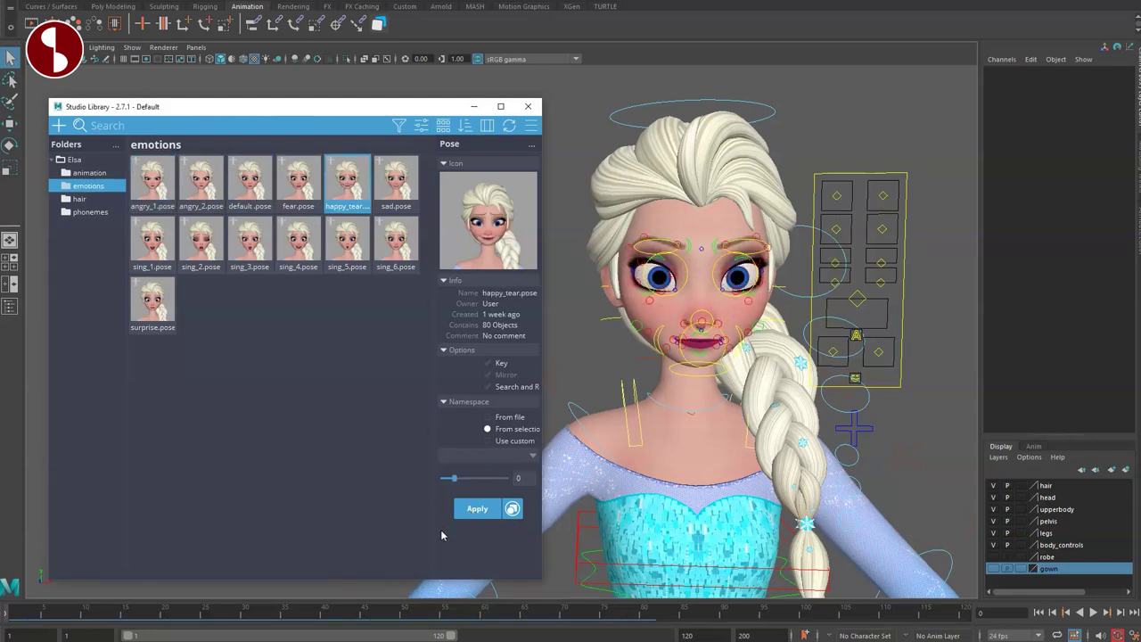
{"action": "left_click", "coordinate": [468, 510]}
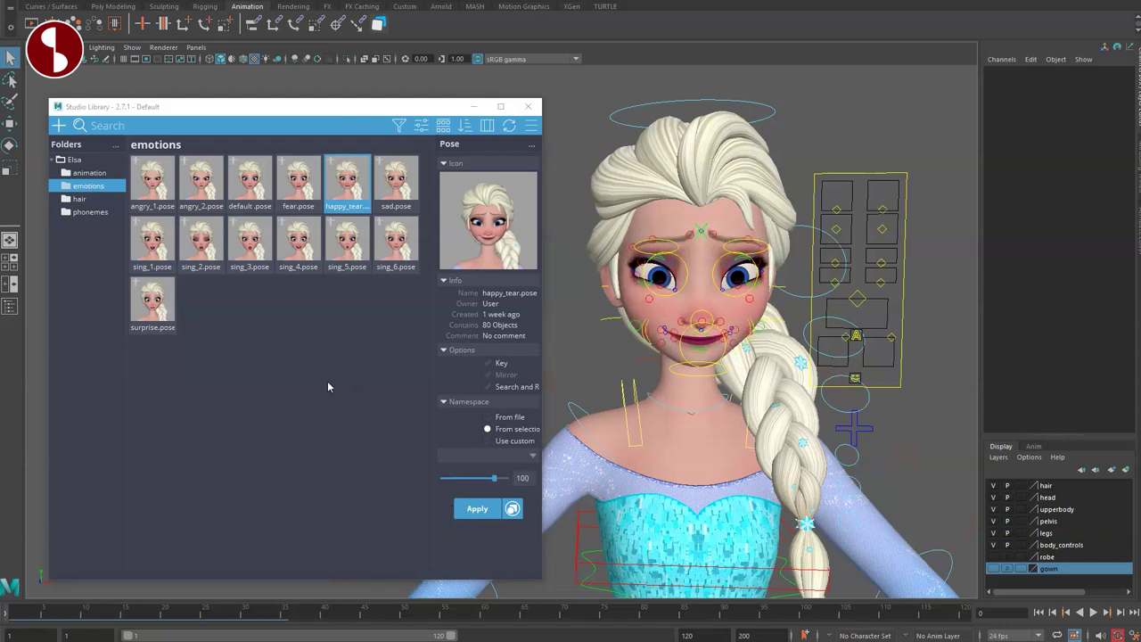
{"action": "left_click", "coordinate": [85, 212]}
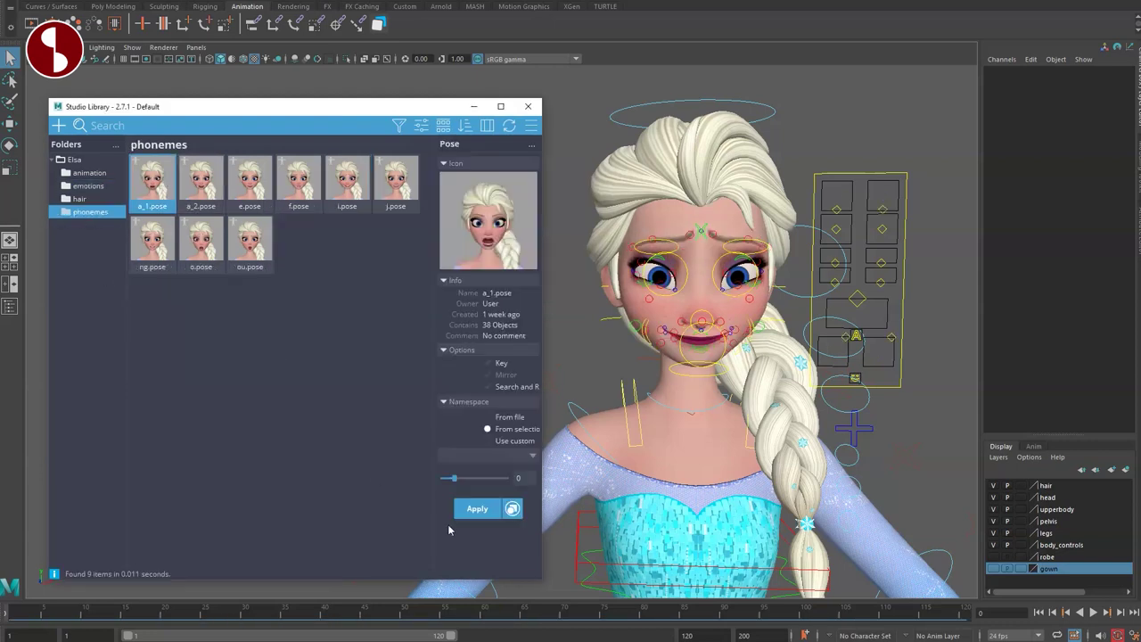
{"action": "left_click", "coordinate": [473, 513]}
- Apply the straight hair pose, check the braid from behind, and open the animation folder
{"action": "left_click", "coordinate": [79, 199]}
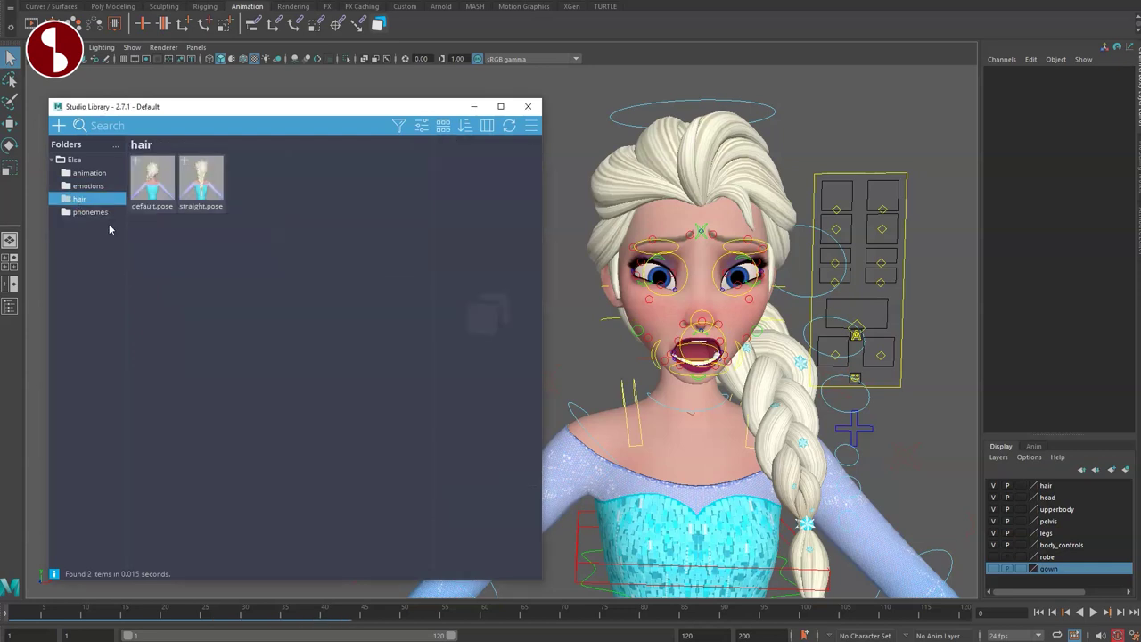
{"action": "left_click", "coordinate": [203, 185]}
{"action": "left_click", "coordinate": [473, 515]}
{"action": "scroll", "coordinate": [672, 463], "scroll_direction": "down", "scroll_amount": 4}
{"action": "left_click_drag", "start_coordinate": [624, 458], "coordinate": [936, 453], "text": "alt"}
{"action": "left_click_drag", "start_coordinate": [833, 450], "coordinate": [592, 457], "text": "alt"}
{"action": "middle_click_drag", "start_coordinate": [628, 453], "coordinate": [657, 380], "text": "alt"}
{"action": "right_click_drag", "start_coordinate": [657, 380], "coordinate": [726, 430], "text": "alt"}
{"action": "left_click_drag", "start_coordinate": [726, 432], "coordinate": [669, 438], "text": "alt"}
{"action": "middle_click_drag", "start_coordinate": [669, 438], "coordinate": [774, 470], "text": "alt"}
{"action": "right_click_drag", "start_coordinate": [773, 470], "coordinate": [727, 455], "text": "alt"}
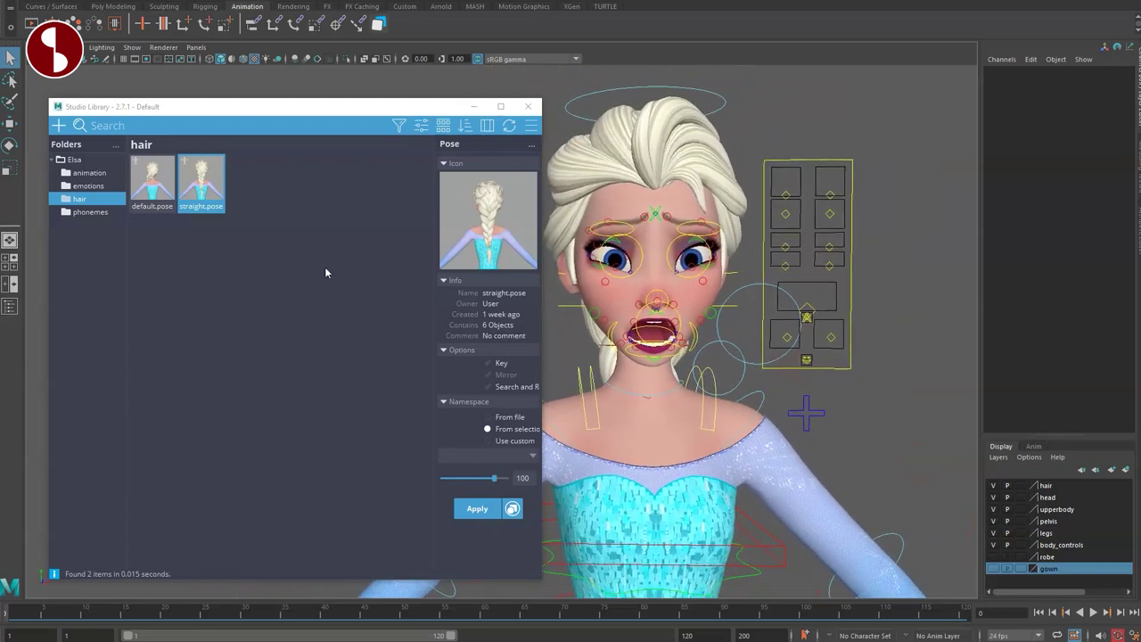
{"action": "left_click", "coordinate": [87, 173]}
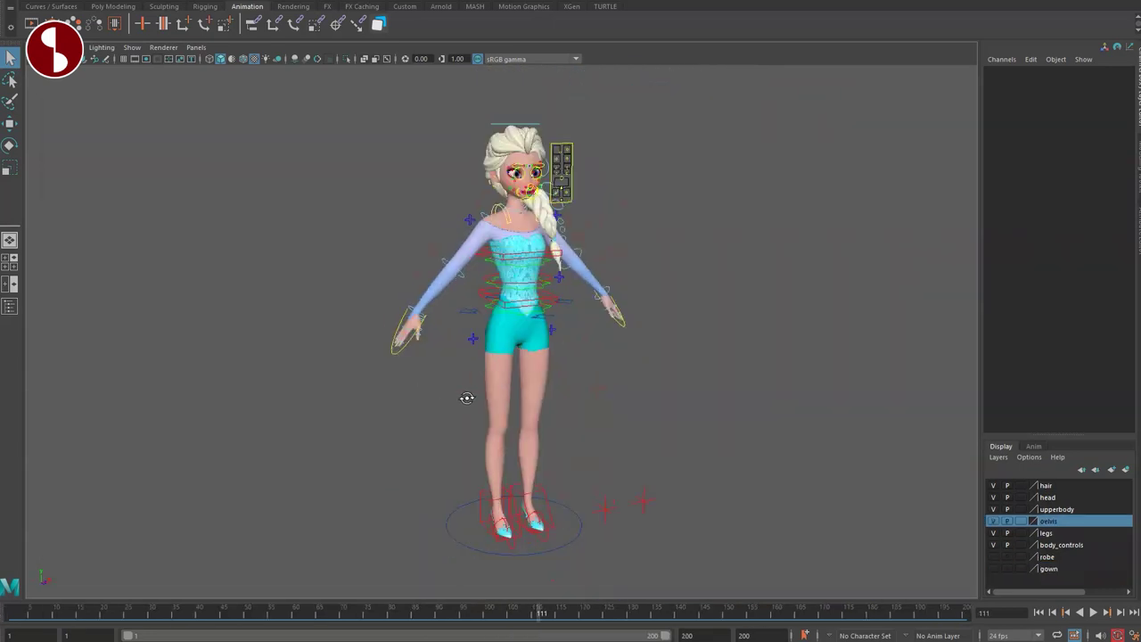
- Select the Main control of the rig on the ground around the character's feet
{"action": "left_click_drag", "start_coordinate": [466, 400], "coordinate": [455, 422], "text": "alt"}
{"action": "middle_click_drag", "start_coordinate": [455, 422], "coordinate": [464, 347], "text": "alt"}
{"action": "right_click_drag", "start_coordinate": [463, 348], "coordinate": [622, 454], "text": "alt"}
{"action": "middle_click_drag", "start_coordinate": [622, 454], "coordinate": [560, 298], "text": "alt"}
{"action": "left_click", "coordinate": [647, 448]}
{"action": "middle_click_drag", "start_coordinate": [634, 434], "coordinate": [671, 485], "text": "alt"}
{"action": "right_click_drag", "start_coordinate": [670, 486], "coordinate": [407, 387], "text": "alt"}
{"action": "middle_click_drag", "start_coordinate": [406, 386], "coordinate": [443, 520], "text": "alt"}
{"action": "right_click_drag", "start_coordinate": [443, 520], "coordinate": [476, 460], "text": "alt"}
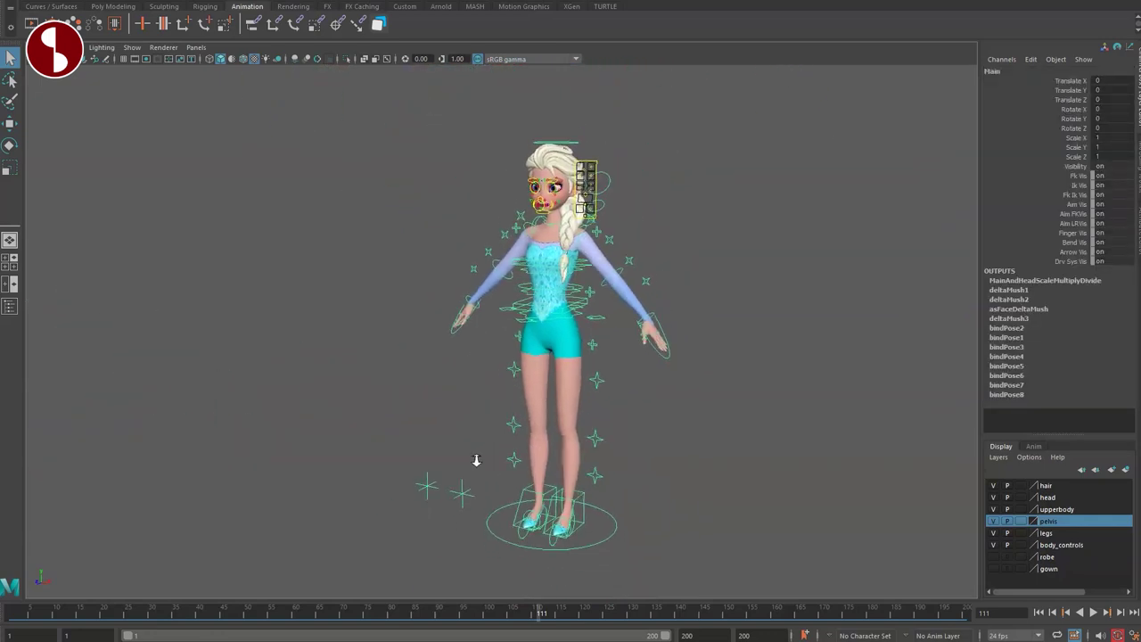
- Try moving the whole character with the Main control, and undo the move
{"action": "key", "text": "w"}
{"action": "left_click_drag", "start_coordinate": [552, 520], "coordinate": [530, 503]}
{"action": "key", "text": "ctrl+z"}
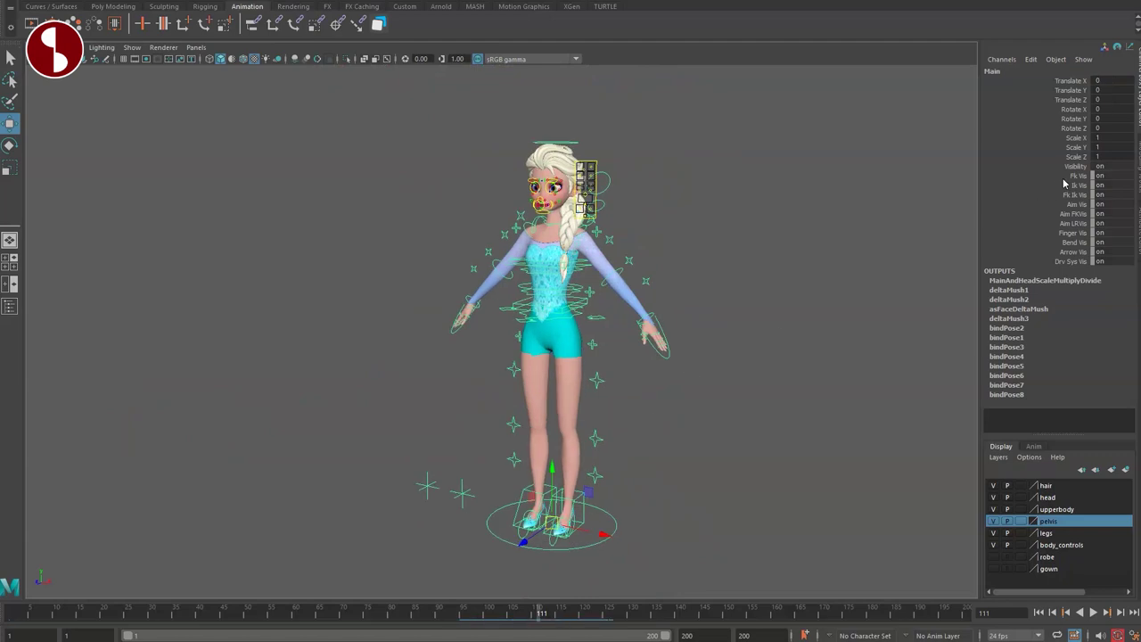
- Test the Main control's visibility attributes from Fk Vis through Drv Sys Vis by switching them off and on
{"action": "left_click_drag", "start_coordinate": [1060, 176], "coordinate": [1049, 186]}
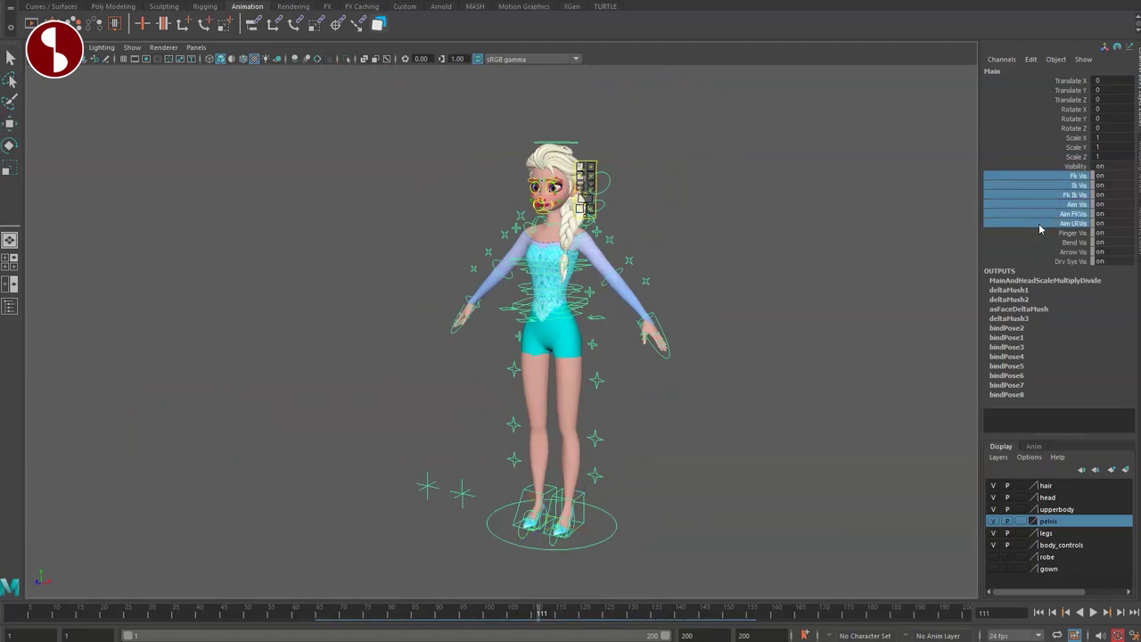
{"action": "left_click_drag", "start_coordinate": [1045, 252], "coordinate": [1044, 262]}
{"action": "middle_click_drag", "start_coordinate": [905, 215], "coordinate": [886, 259]}
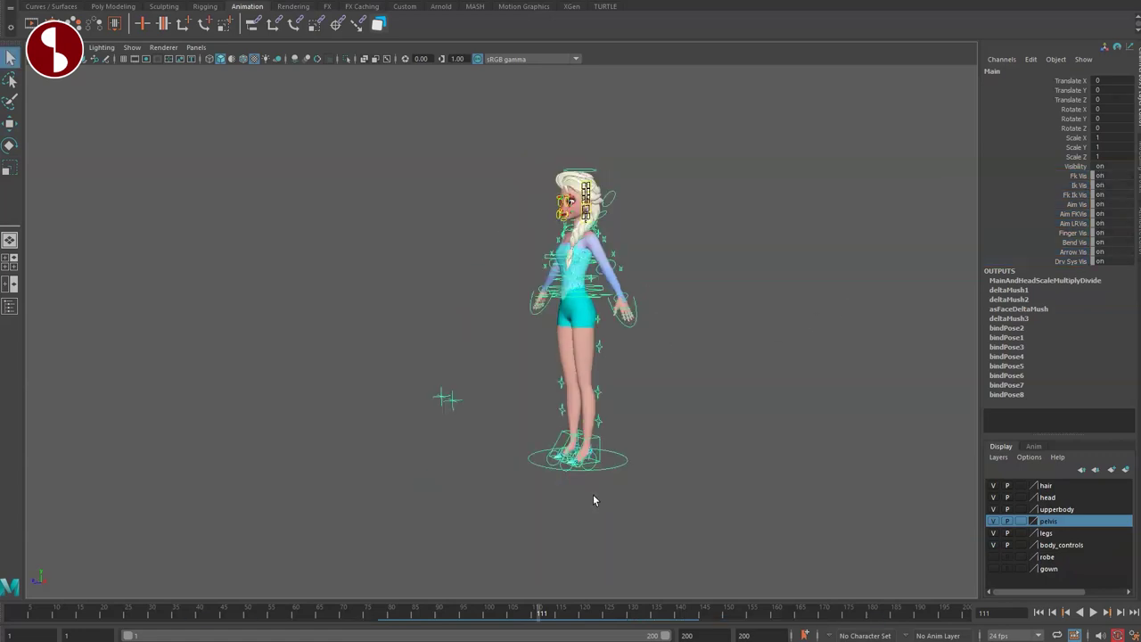
- Try scaling the whole character uniformly with the Main control
{"action": "key", "text": "r"}
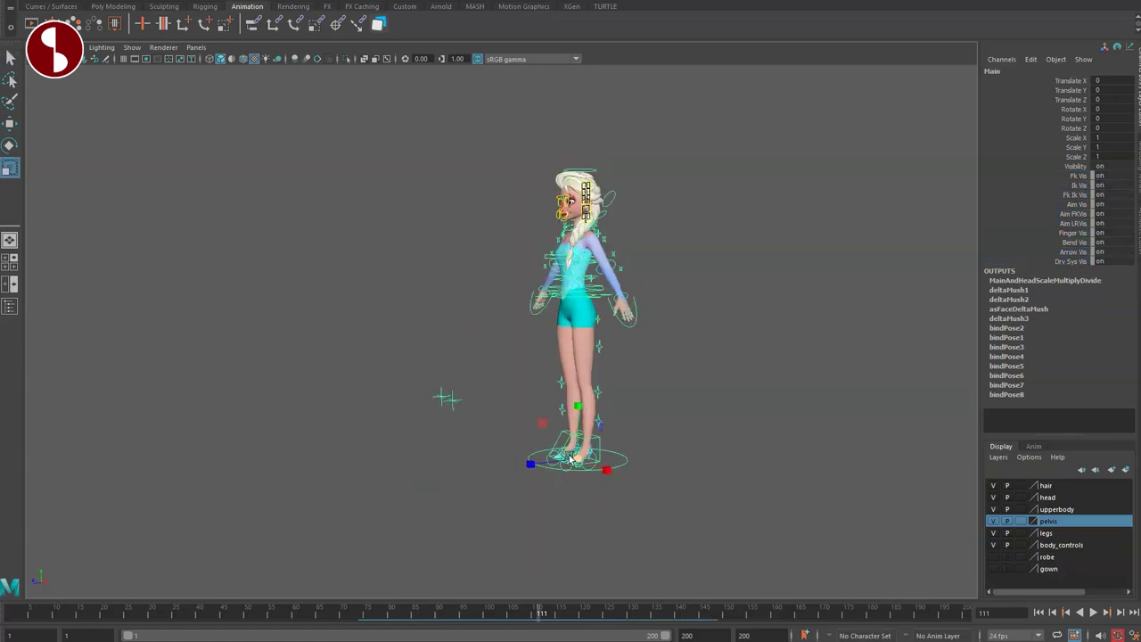
{"action": "middle_click_drag", "start_coordinate": [778, 473], "coordinate": [617, 458]}
{"action": "key", "text": "f"}
- Clear the selection and examine the foot controls around the shoes from several angles
{"action": "middle_click_drag", "start_coordinate": [384, 409], "coordinate": [411, 499], "text": "alt"}
{"action": "right_click_drag", "start_coordinate": [411, 499], "coordinate": [321, 453], "text": "alt"}
{"action": "left_click_drag", "start_coordinate": [321, 453], "coordinate": [415, 454], "text": "alt"}
{"action": "middle_click_drag", "start_coordinate": [415, 453], "coordinate": [445, 468], "text": "alt"}
{"action": "left_click_drag", "start_coordinate": [501, 457], "coordinate": [446, 414], "text": "alt"}
{"action": "scroll", "coordinate": [494, 435], "scroll_direction": "up", "scroll_amount": 6}
{"action": "left_click", "coordinate": [493, 435]}
{"action": "right_click_drag", "start_coordinate": [445, 414], "coordinate": [704, 477], "text": "alt"}
{"action": "scroll", "coordinate": [703, 478], "scroll_direction": "down", "scroll_amount": 10}
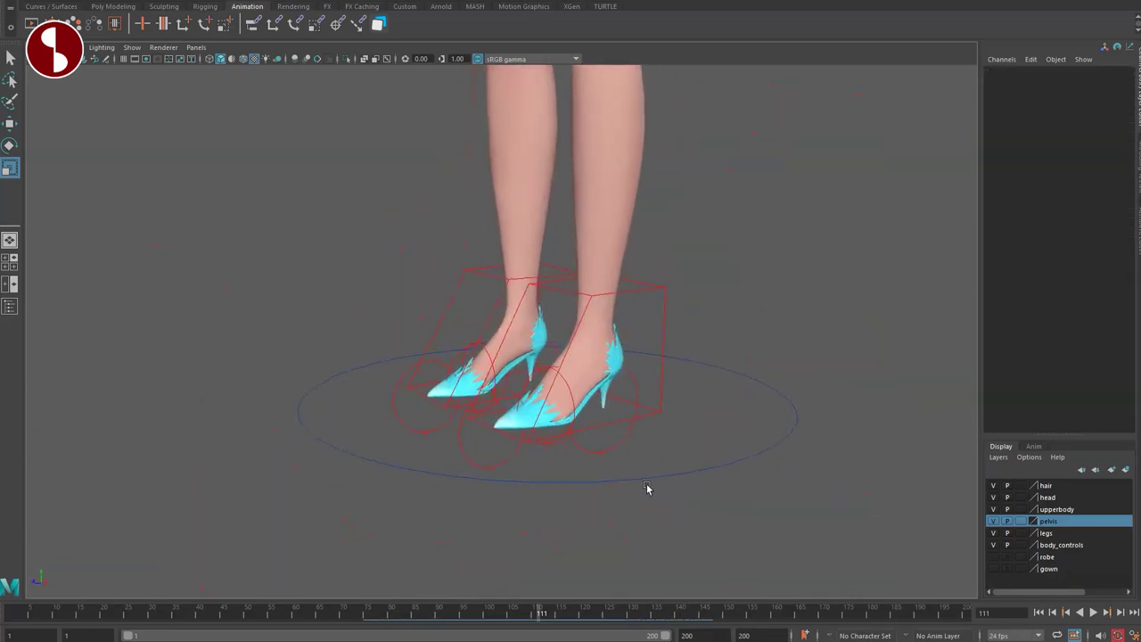
- Raise the left foot IK control to about X 0.019, Y 0.079, Z -0.053 to test the leg
{"action": "left_click_drag", "start_coordinate": [627, 468], "coordinate": [617, 465], "text": "alt"}
{"action": "left_click", "coordinate": [617, 421]}
{"action": "key", "text": "w"}
{"action": "left_click_drag", "start_coordinate": [611, 364], "coordinate": [574, 397], "text": "alt"}
{"action": "middle_click_drag", "start_coordinate": [567, 410], "coordinate": [607, 343]}
{"action": "left_click_drag", "start_coordinate": [606, 343], "coordinate": [501, 374], "text": "alt"}
{"action": "scroll", "coordinate": [609, 347], "scroll_direction": "down", "scroll_amount": 5}
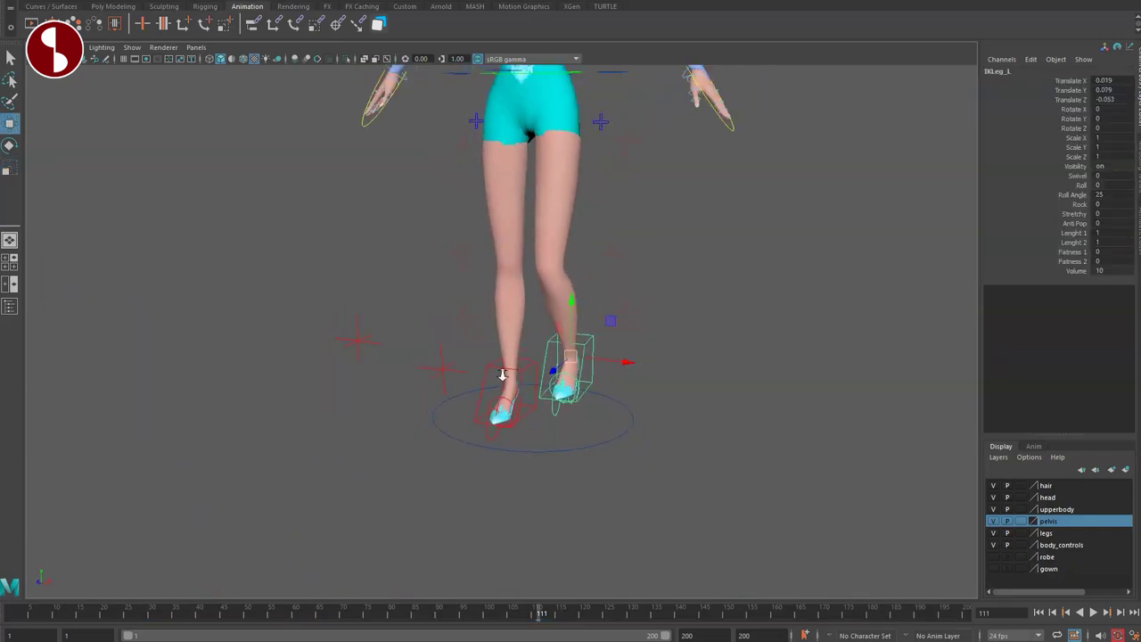
- Try rotating the left foot IK control and moving the left knee's pole vector control
{"action": "key", "text": "e"}
{"action": "left_click_drag", "start_coordinate": [577, 373], "coordinate": [570, 397]}
{"action": "key", "text": "q"}
{"action": "left_click", "coordinate": [448, 369]}
{"action": "key", "text": "w"}
{"action": "middle_click_drag", "start_coordinate": [469, 371], "coordinate": [499, 401]}
- Undo the test changes to the left foot and knee controls
{"action": "key", "text": "ctrl+z"}
{"action": "key", "text": "ctrl+z"}
{"action": "key", "text": "ctrl+z"}
{"action": "key", "text": "ctrl+z"}
{"action": "key", "text": "ctrl+z"}
{"action": "key", "text": "ctrl+z"}
{"action": "key", "text": "ctrl+z"}
{"action": "key", "text": "ctrl+z"}
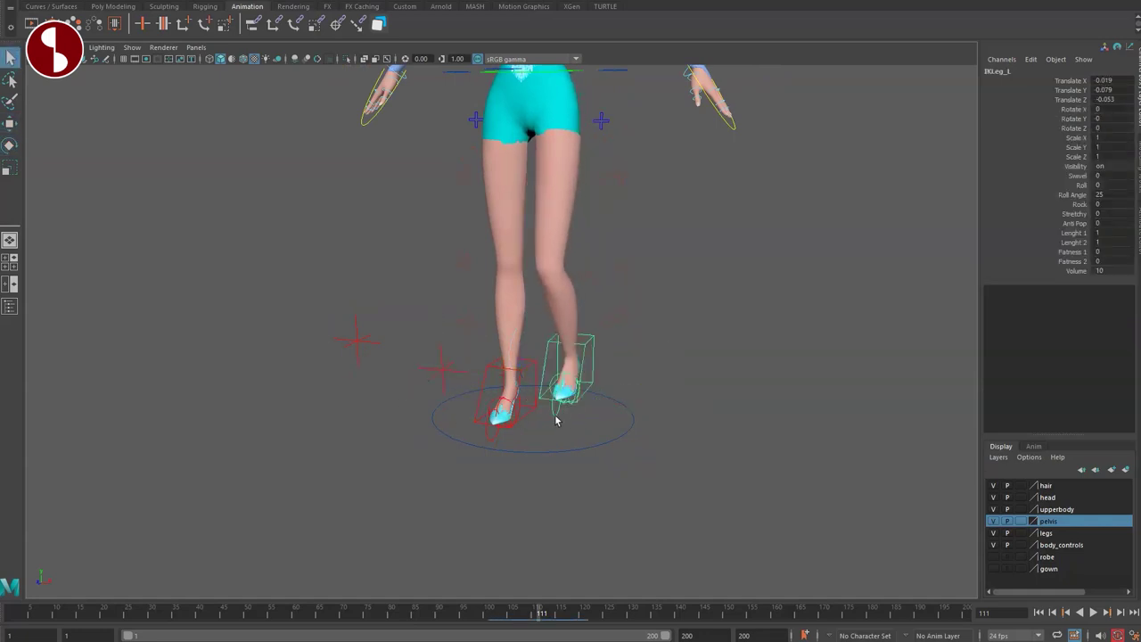
- Select the left foot IK control and test its Swivel attribute at values such as -16.5
{"action": "scroll", "coordinate": [588, 436], "scroll_direction": "up", "scroll_amount": 4}
{"action": "left_click_drag", "start_coordinate": [624, 434], "coordinate": [562, 402], "text": "alt"}
{"action": "left_click", "coordinate": [582, 417]}
{"action": "right_click_drag", "start_coordinate": [562, 402], "coordinate": [664, 340], "text": "alt"}
{"action": "left_click_drag", "start_coordinate": [784, 357], "coordinate": [799, 315], "text": "alt"}
{"action": "middle_click_drag", "start_coordinate": [799, 314], "coordinate": [758, 321]}
{"action": "middle_click_drag", "start_coordinate": [757, 330], "coordinate": [815, 374], "text": "alt"}
{"action": "right_click_drag", "start_coordinate": [815, 374], "coordinate": [644, 351], "text": "alt"}
{"action": "middle_click_drag", "start_coordinate": [643, 351], "coordinate": [660, 395], "text": "alt"}
{"action": "middle_click_drag", "start_coordinate": [773, 378], "coordinate": [749, 378]}
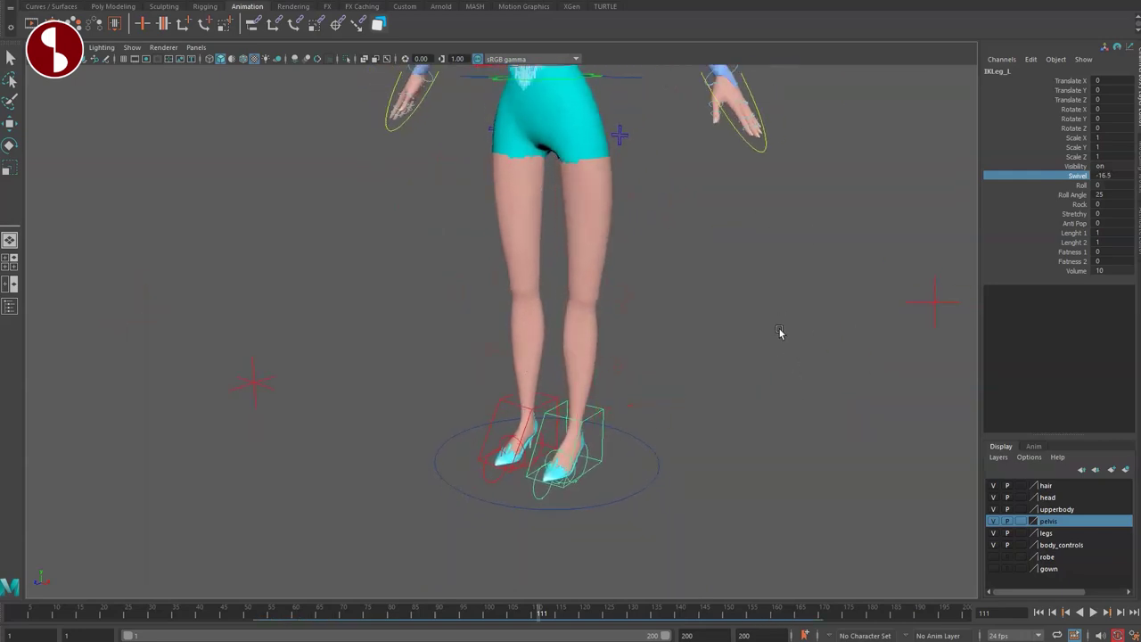
- Test the left foot IK control's Roll attribute, and undo the change
{"action": "left_click", "coordinate": [1036, 185]}
{"action": "middle_click_drag", "start_coordinate": [858, 320], "coordinate": [909, 332]}
{"action": "key", "text": "ctrl+z"}
- Test the left foot IK control's Roll Angle attribute, and undo the changes
{"action": "left_click", "coordinate": [1050, 195]}
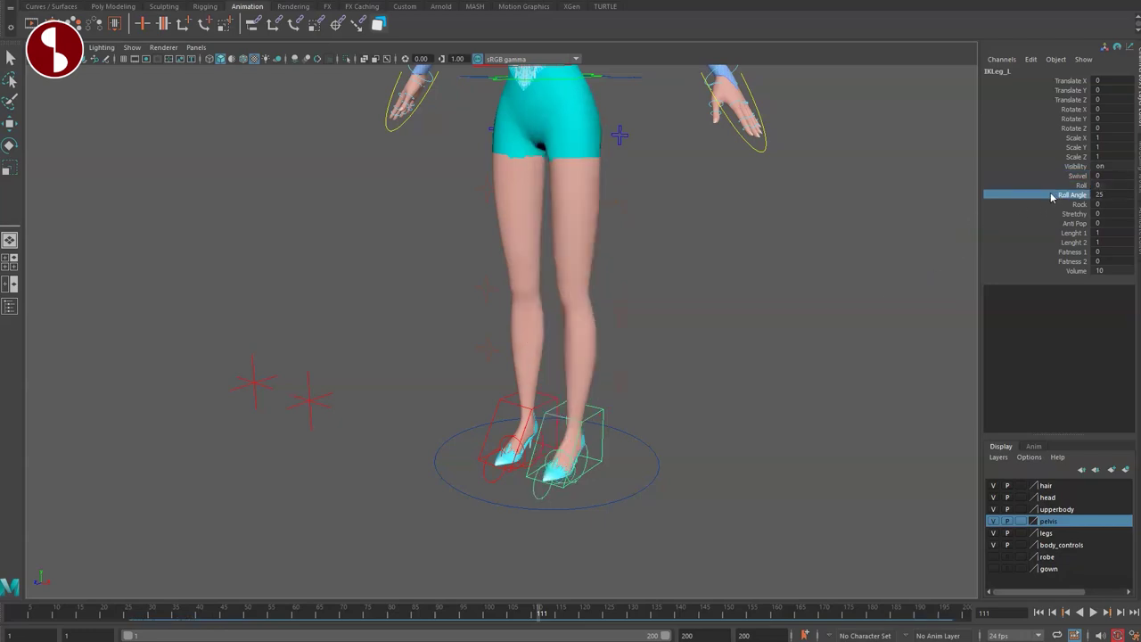
{"action": "middle_click_drag", "start_coordinate": [903, 219], "coordinate": [974, 276]}
{"action": "left_click", "coordinate": [1042, 195]}
{"action": "mouse_move", "coordinate": [902, 225]}
{"action": "middle_mouse_down"}
{"action": "mouse_move", "coordinate": [850, 219]}
{"action": "mouse_move", "coordinate": [915, 239]}
{"action": "middle_mouse_up"}
{"action": "key", "text": "ctrl+z"}
{"action": "key", "text": "ctrl+z"}
{"action": "key", "text": "ctrl+z"}
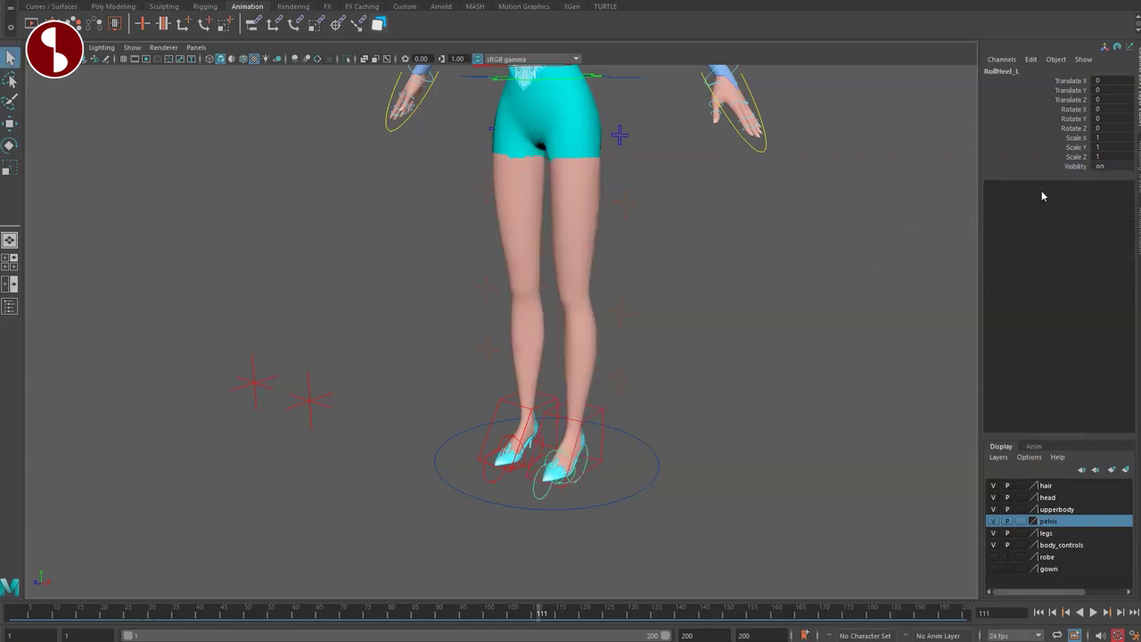
- Test the left foot IK control's Rock attribute at values such as -9.8, and undo the changes
{"action": "key", "text": "shift+z"}
{"action": "left_click", "coordinate": [1002, 206]}
{"action": "middle_click_drag", "start_coordinate": [834, 286], "coordinate": [707, 302]}
{"action": "left_click_drag", "start_coordinate": [759, 332], "coordinate": [815, 328], "text": "alt"}
{"action": "middle_click_drag", "start_coordinate": [813, 330], "coordinate": [862, 342]}
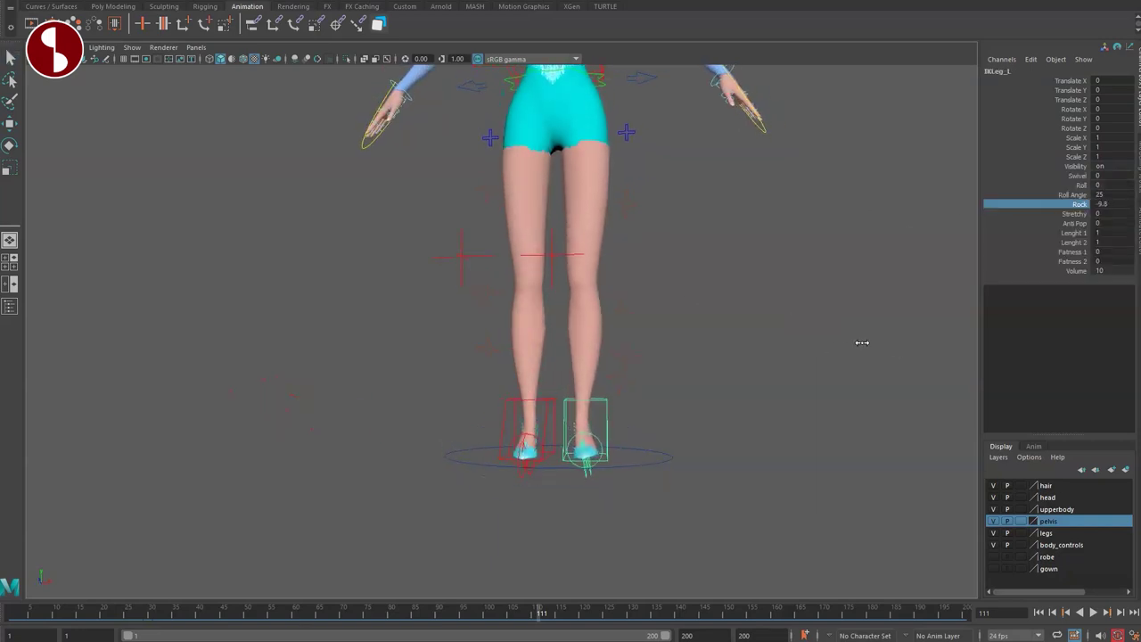
{"action": "key", "text": "ctrl+z"}
{"action": "key", "text": "ctrl+z"}
- Move the left foot IK control down beyond the leg's reach and test its Stretchy attribute
{"action": "left_click_drag", "start_coordinate": [921, 385], "coordinate": [857, 399], "text": "alt"}
{"action": "key", "text": "w"}
{"action": "left_click_drag", "start_coordinate": [548, 407], "coordinate": [654, 532]}
{"action": "left_click_drag", "start_coordinate": [701, 469], "coordinate": [734, 458], "text": "alt"}
{"action": "left_click", "coordinate": [1026, 213]}
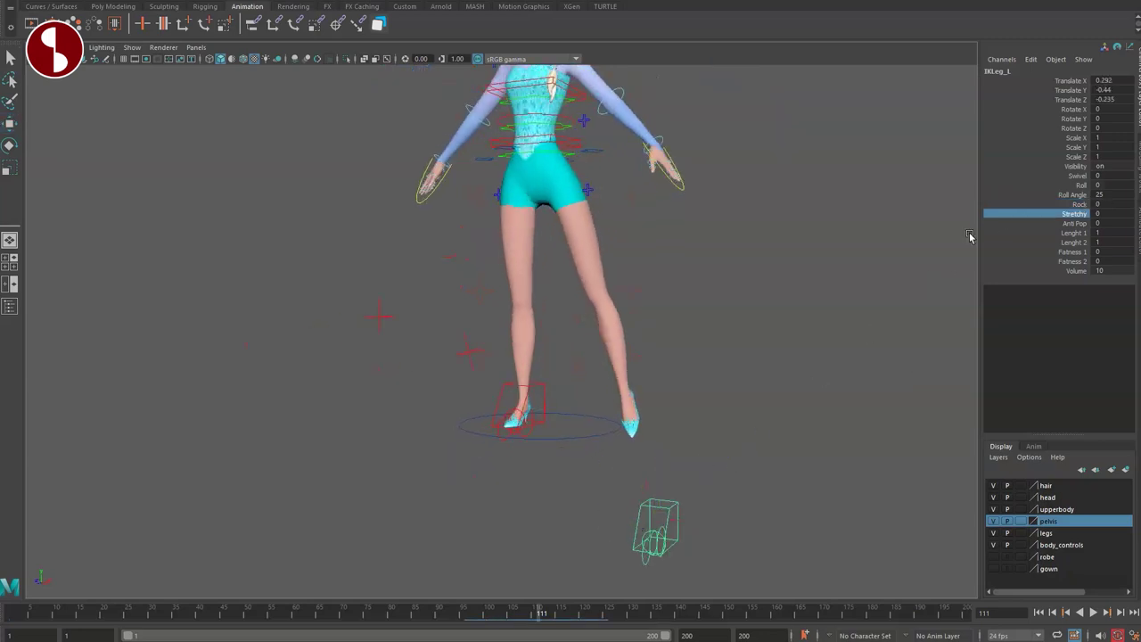
{"action": "middle_click_drag", "start_coordinate": [900, 283], "coordinate": [975, 310]}
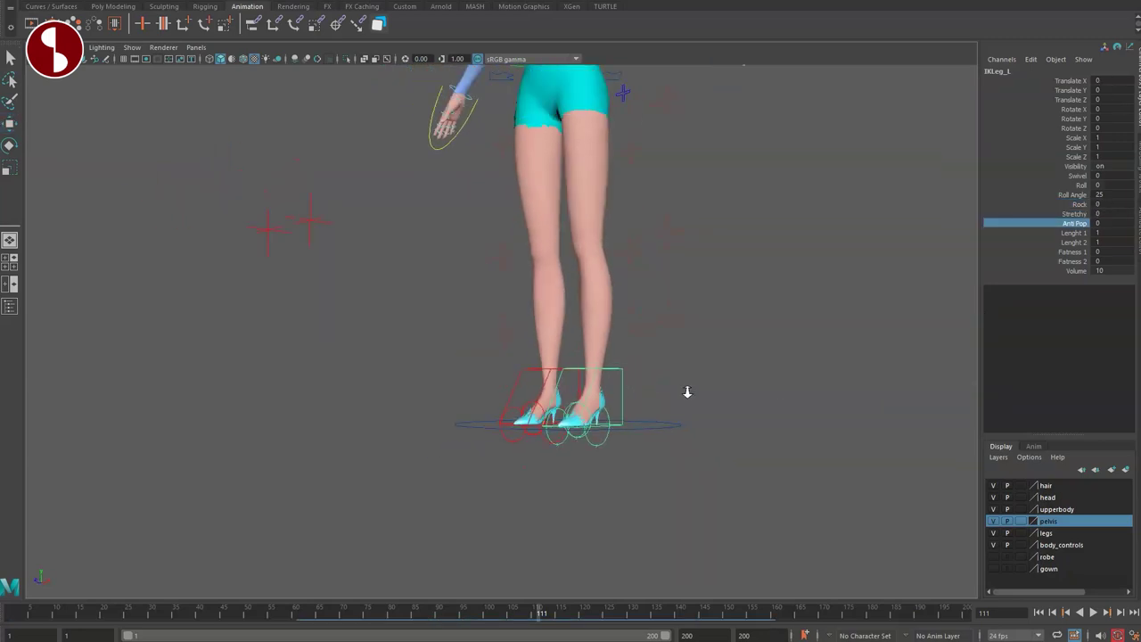
- Test the left foot IK control's Anti Pop attribute at 10 and both Lenght attributes, undoing the length changes
{"action": "middle_click_drag", "start_coordinate": [683, 392], "coordinate": [809, 403]}
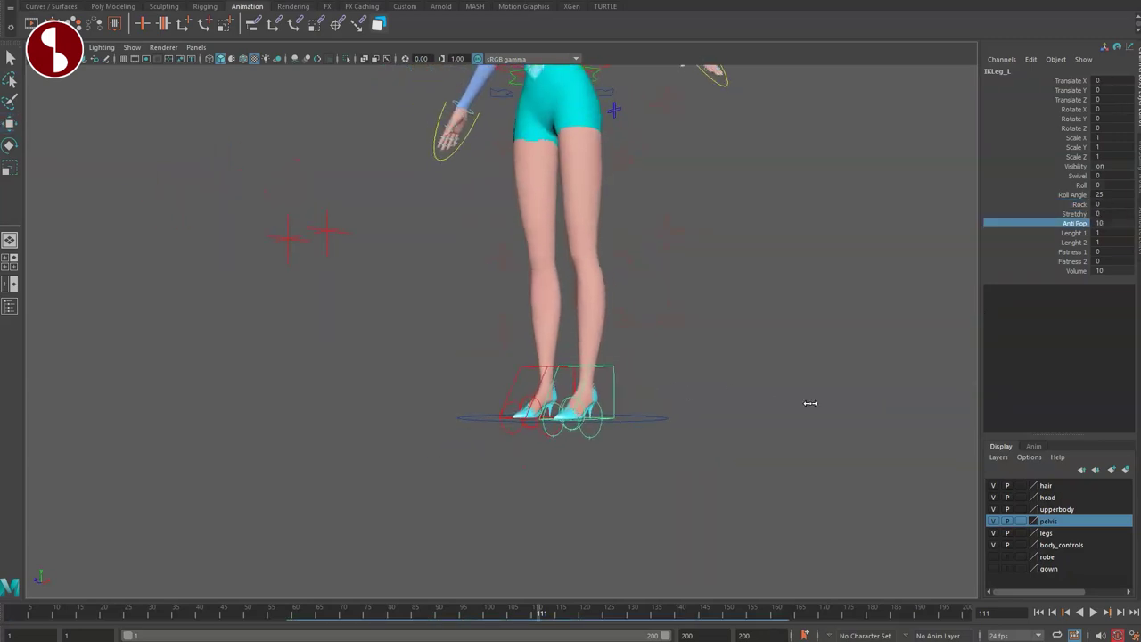
{"action": "left_click", "coordinate": [1066, 233]}
{"action": "middle_click_drag", "start_coordinate": [891, 269], "coordinate": [955, 249]}
{"action": "key", "text": "ctrl+z"}
{"action": "left_click", "coordinate": [1066, 243]}
{"action": "key", "text": "ctrl+z"}
- Test Fatness 1 and Fatness 2 together on the left foot IK control at values such as -0.1, and deselect it
{"action": "mouse_move", "coordinate": [1025, 253]}
{"action": "left_mouse_down"}
{"action": "mouse_move", "coordinate": [1009, 256]}
{"action": "mouse_move", "coordinate": [1021, 262]}
{"action": "left_mouse_up"}
{"action": "middle_click_drag", "start_coordinate": [878, 279], "coordinate": [878, 282]}
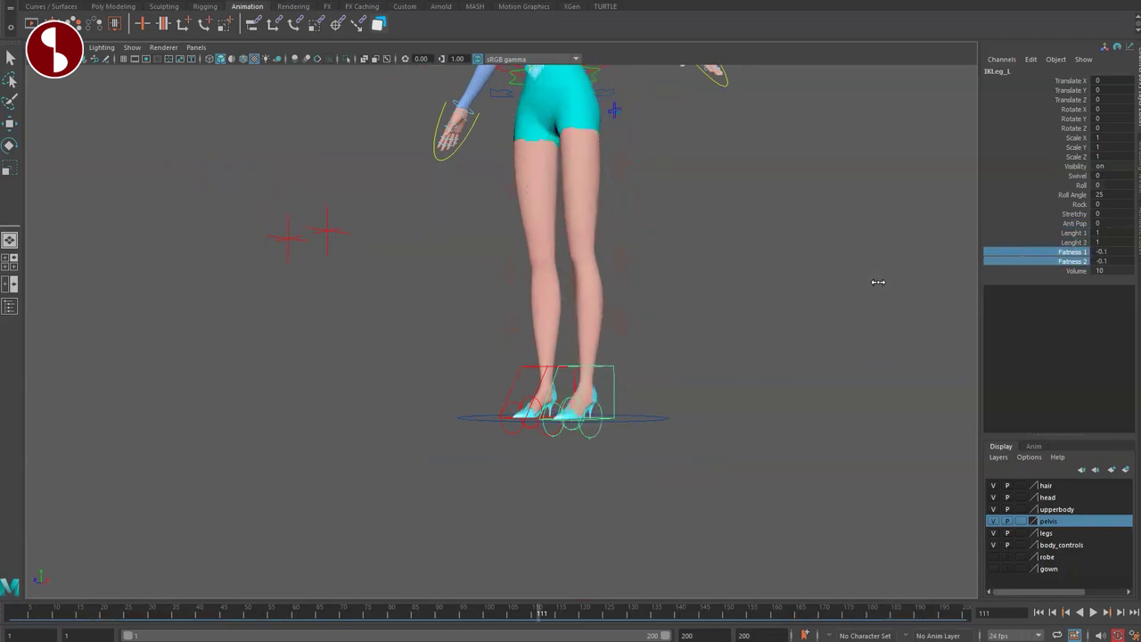
{"action": "left_click", "coordinate": [625, 452]}
- Select the left heel roll control, test rotating it about X, and undo the rotation
{"action": "middle_click_drag", "start_coordinate": [625, 453], "coordinate": [596, 376], "text": "alt"}
{"action": "scroll", "coordinate": [596, 384], "scroll_direction": "up", "scroll_amount": 7}
{"action": "left_click_drag", "start_coordinate": [597, 392], "coordinate": [708, 451], "text": "alt"}
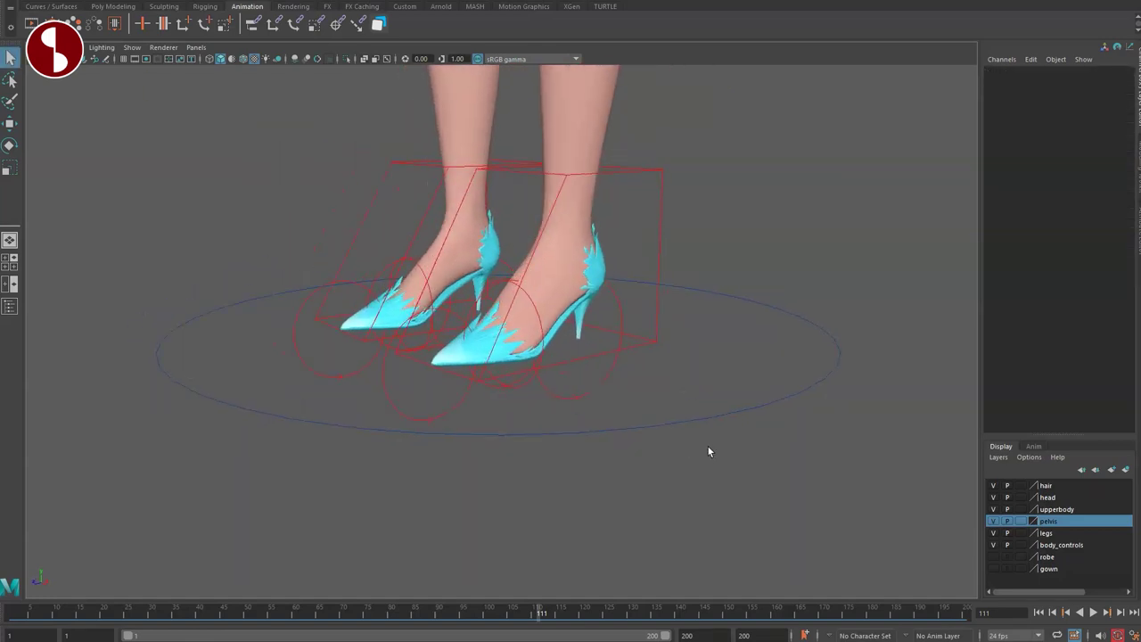
{"action": "left_click", "coordinate": [607, 372]}
{"action": "middle_click_drag", "start_coordinate": [654, 395], "coordinate": [695, 426], "text": "alt"}
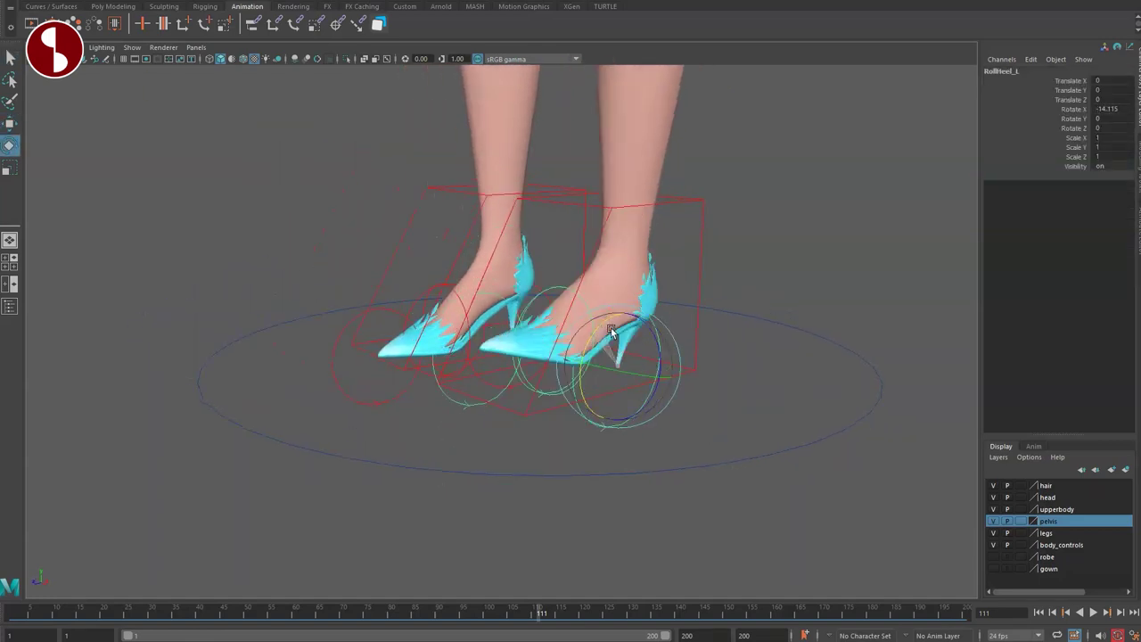
{"action": "key", "text": "w"}
{"action": "key", "text": "r"}
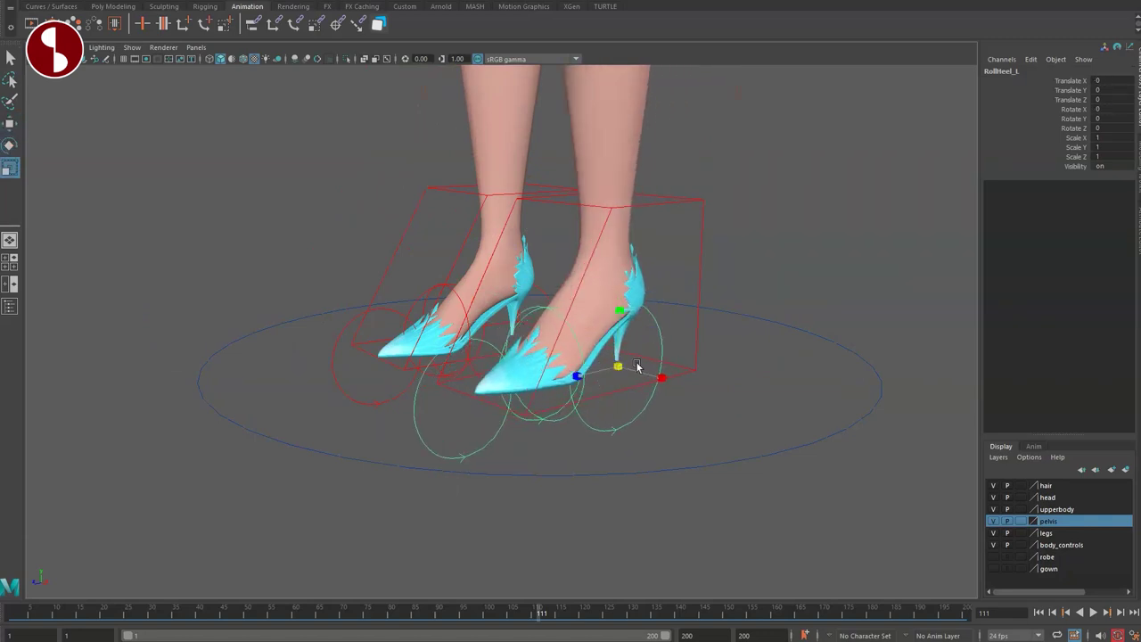
- Select the roll control at the ball of the left foot, rotate it, and undo the rotation
{"action": "left_click", "coordinate": [586, 346]}
{"action": "left_click_drag", "start_coordinate": [589, 387], "coordinate": [608, 400], "text": "alt"}
{"action": "left_click", "coordinate": [552, 378]}
{"action": "key", "text": "e"}
{"action": "left_click_drag", "start_coordinate": [547, 380], "coordinate": [582, 360]}
{"action": "key", "text": "ctrl+z"}
- Test the roll control at the tip of the left toes, and undo the changes
{"action": "key", "text": "q"}
{"action": "left_click_drag", "start_coordinate": [545, 472], "coordinate": [516, 469], "text": "alt"}
{"action": "left_click_drag", "start_coordinate": [469, 393], "coordinate": [605, 442]}
{"action": "key", "text": "ctrl+z"}
{"action": "key", "text": "ctrl+z"}
{"action": "key", "text": "q"}
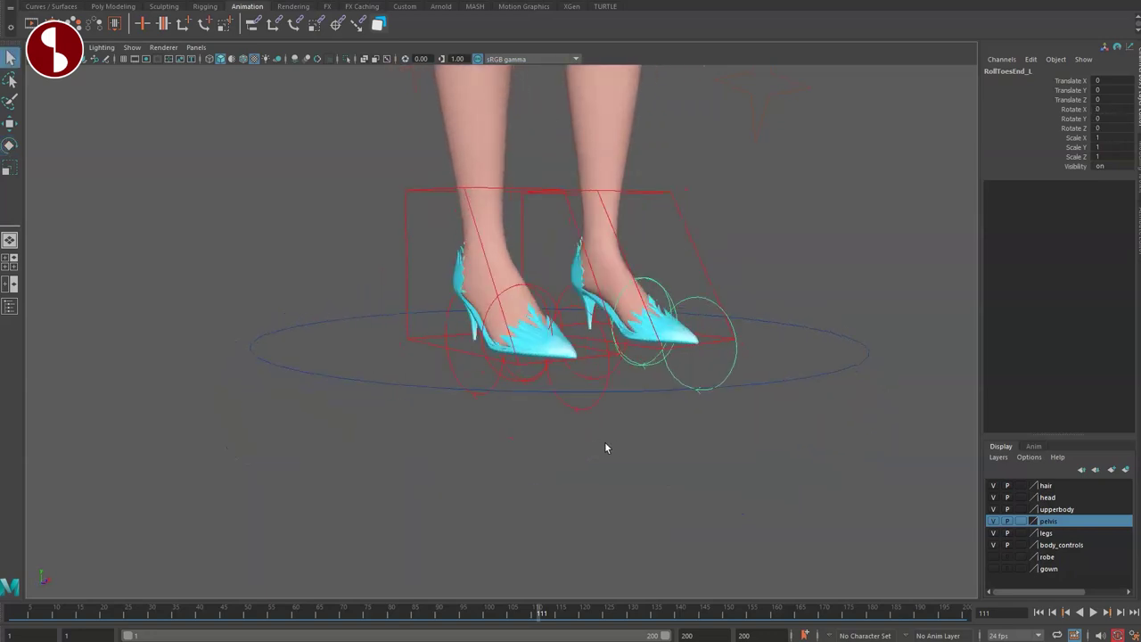
- Examine the leg controls around the knees and feet with the character in wireframe display
{"action": "middle_click_drag", "start_coordinate": [808, 368], "coordinate": [805, 401], "text": "alt"}
{"action": "right_click_drag", "start_coordinate": [806, 508], "coordinate": [748, 365], "text": "alt"}
{"action": "middle_click_drag", "start_coordinate": [748, 365], "coordinate": [748, 517], "text": "alt"}
{"action": "left_click_drag", "start_coordinate": [748, 517], "coordinate": [640, 411], "text": "alt"}
{"action": "key", "text": "4"}
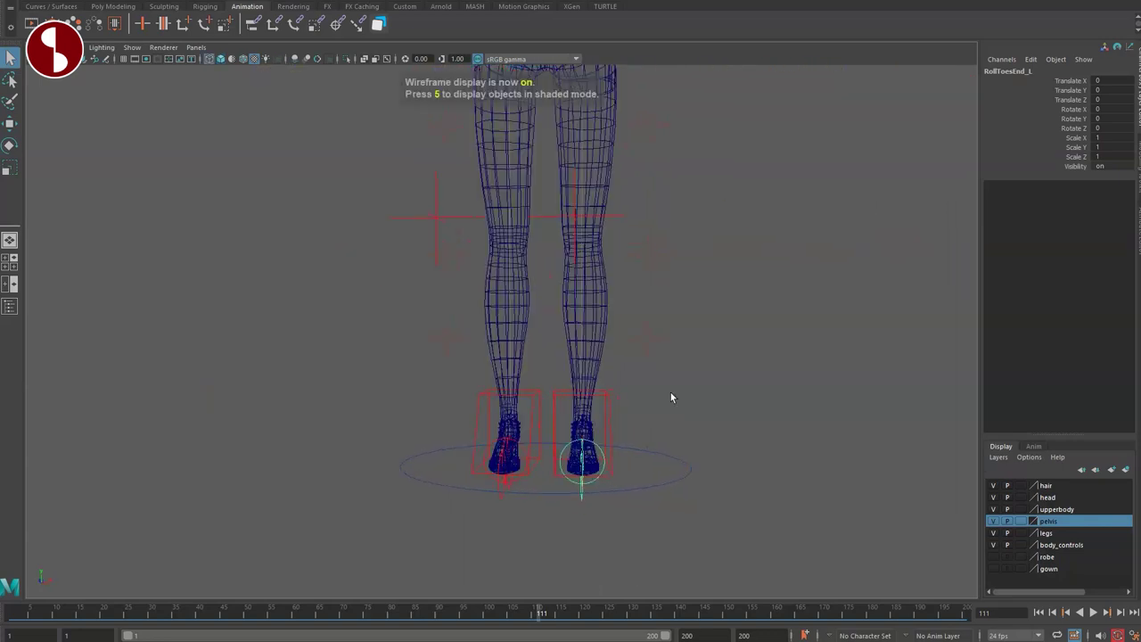
{"action": "right_click_drag", "start_coordinate": [728, 349], "coordinate": [653, 335], "text": "alt"}
{"action": "middle_click_drag", "start_coordinate": [653, 334], "coordinate": [651, 394], "text": "alt"}
{"action": "left_click_drag", "start_coordinate": [614, 392], "coordinate": [646, 388], "text": "alt"}
{"action": "right_click_drag", "start_coordinate": [646, 389], "coordinate": [700, 392], "text": "alt"}
- Restore the textured display, move the bend control beside the left lower leg, and undo the move
{"action": "left_click", "coordinate": [648, 360]}
{"action": "key", "text": "6"}
{"action": "key", "text": "w"}
{"action": "mouse_move", "coordinate": [573, 359]}
{"action": "left_mouse_down"}
{"action": "mouse_move", "coordinate": [583, 369]}
{"action": "mouse_move", "coordinate": [581, 355]}
{"action": "left_mouse_up"}
{"action": "key", "text": "ctrl+z"}
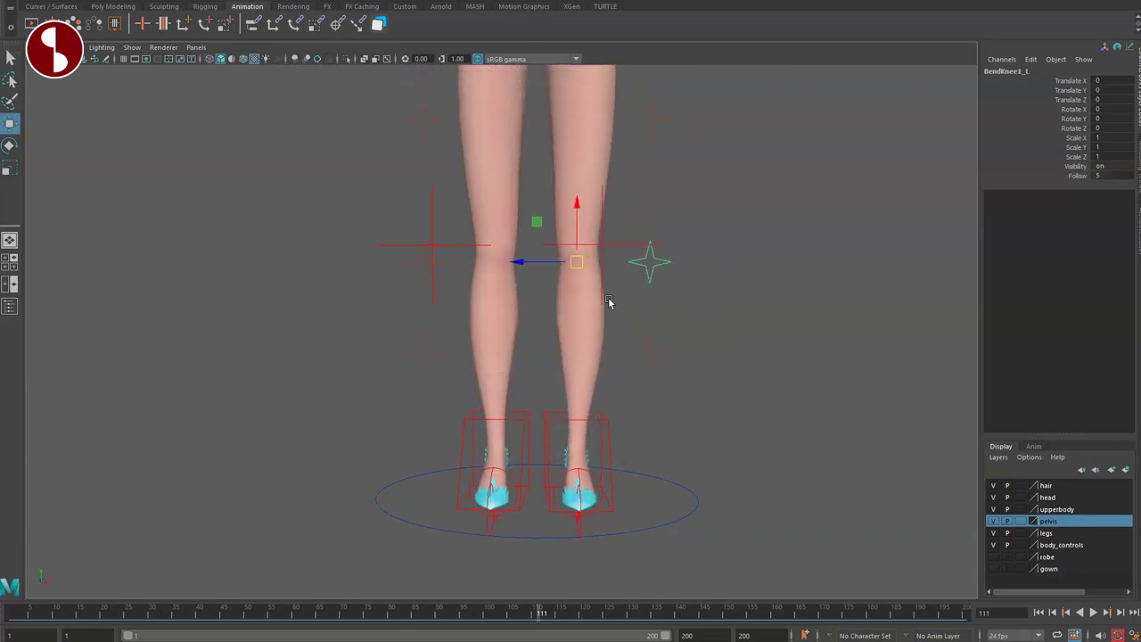
- Move the left thigh's bend control, test its Stiff attribute, and undo the changes
{"action": "middle_click_drag", "start_coordinate": [625, 340], "coordinate": [639, 407], "text": "alt"}
{"action": "left_click_drag", "start_coordinate": [639, 407], "coordinate": [599, 411], "text": "alt"}
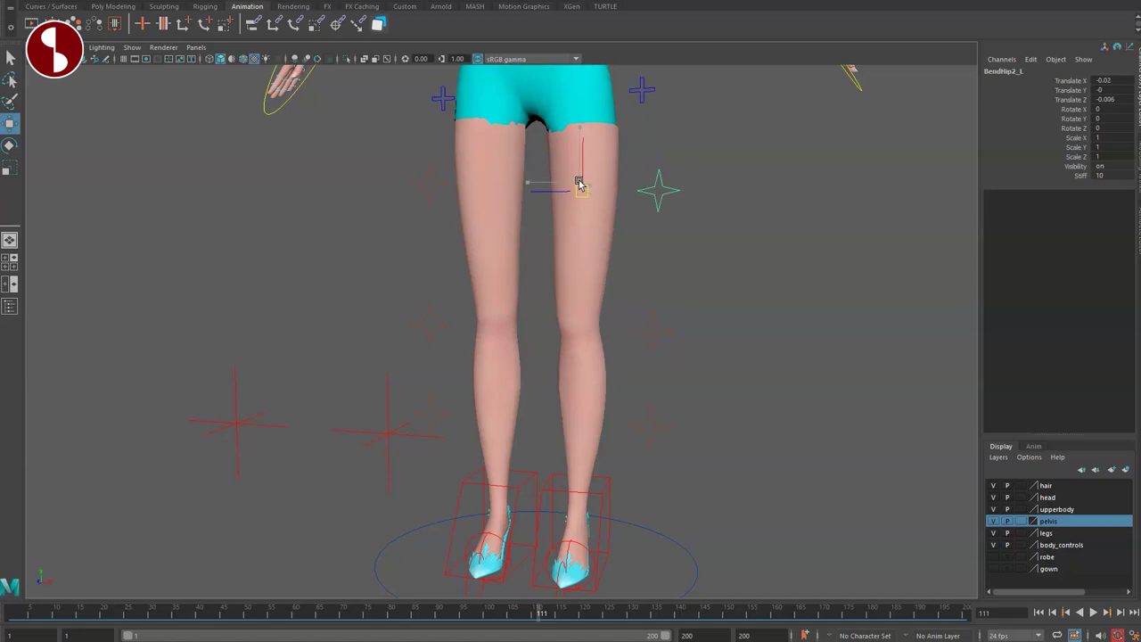
{"action": "left_click_drag", "start_coordinate": [580, 182], "coordinate": [725, 191]}
{"action": "left_click", "coordinate": [1070, 174]}
{"action": "middle_click_drag", "start_coordinate": [892, 209], "coordinate": [738, 214]}
{"action": "key", "text": "ctrl+z"}
{"action": "key", "text": "ctrl+z"}
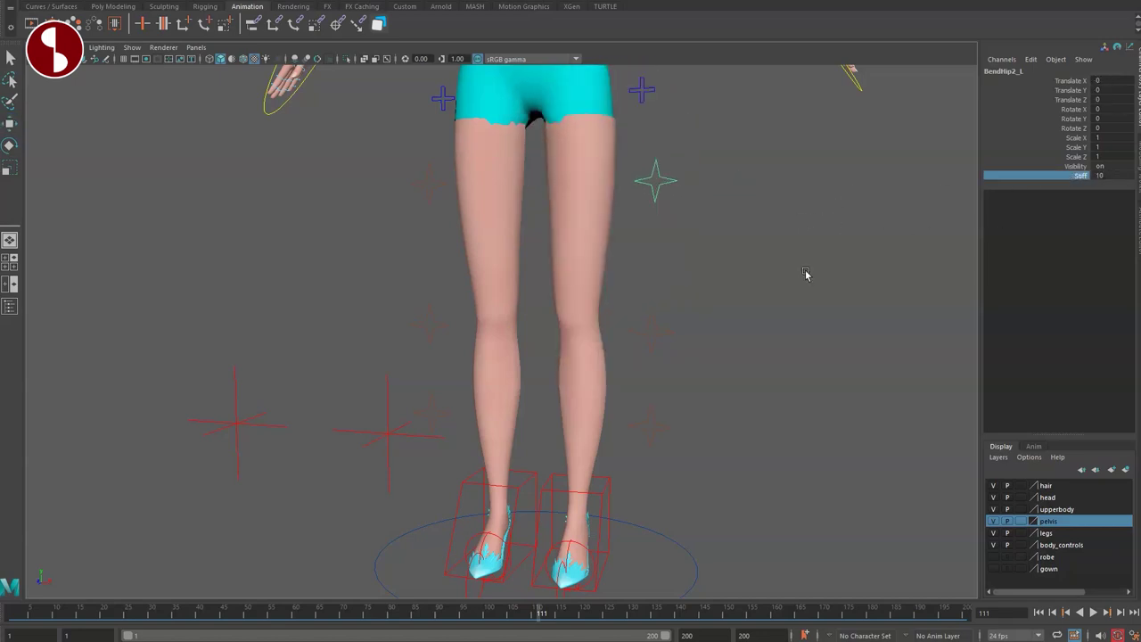
- Select the left leg's FK/IK switch control beside the hip and set its FKIKBlend to 0
{"action": "left_click_drag", "start_coordinate": [693, 345], "coordinate": [814, 356], "text": "alt"}
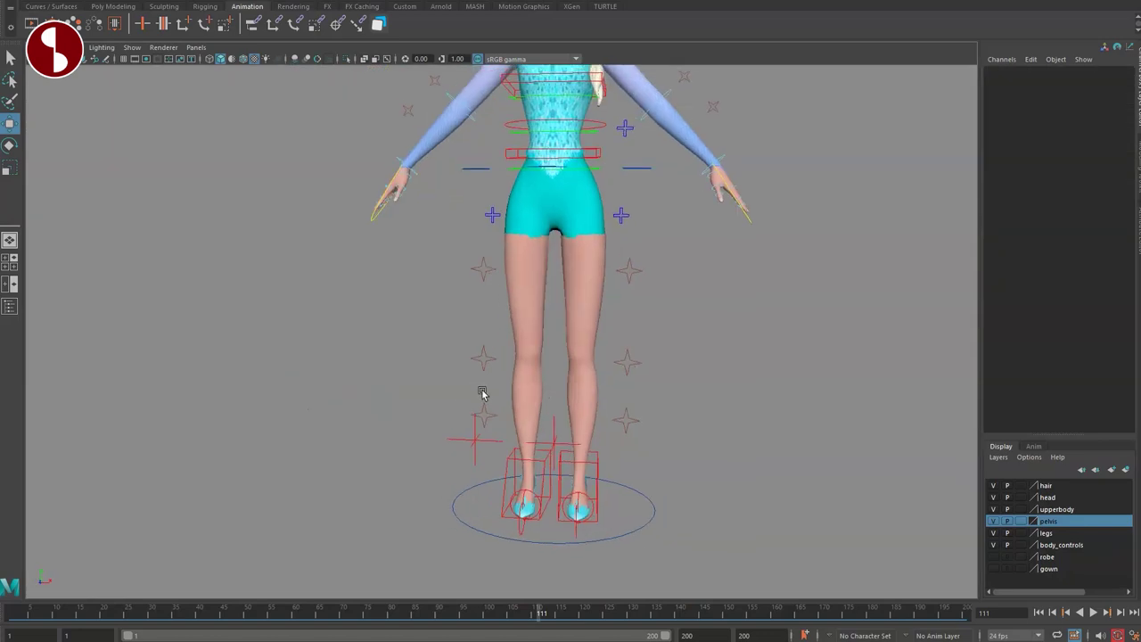
{"action": "left_click_drag", "start_coordinate": [479, 390], "coordinate": [641, 450], "text": "alt"}
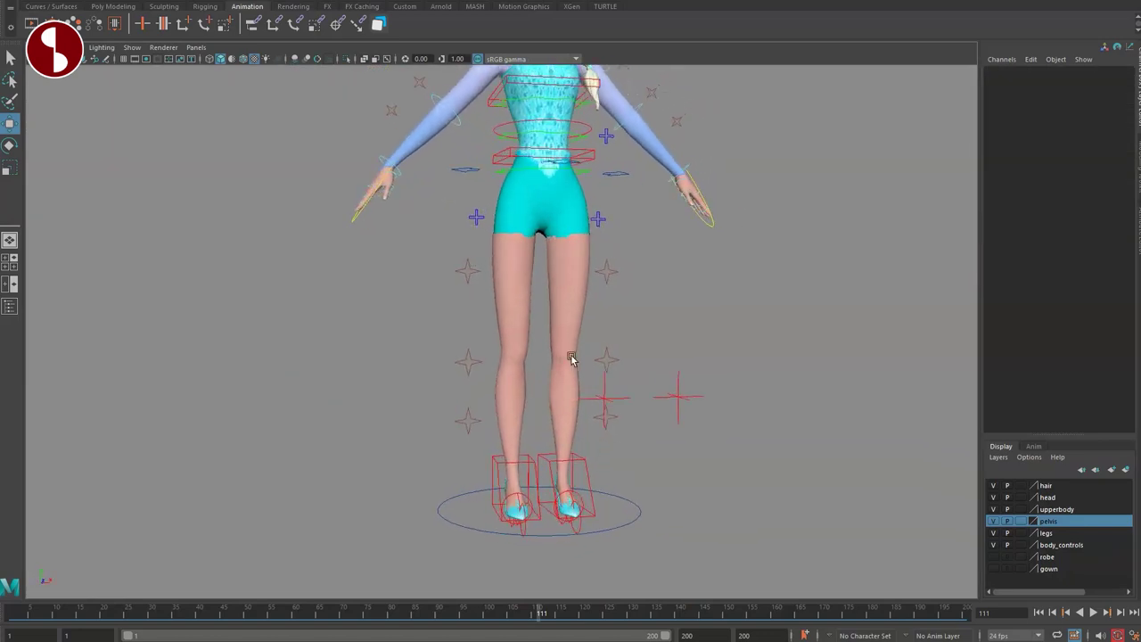
{"action": "middle_click_drag", "start_coordinate": [573, 359], "coordinate": [564, 424], "text": "alt"}
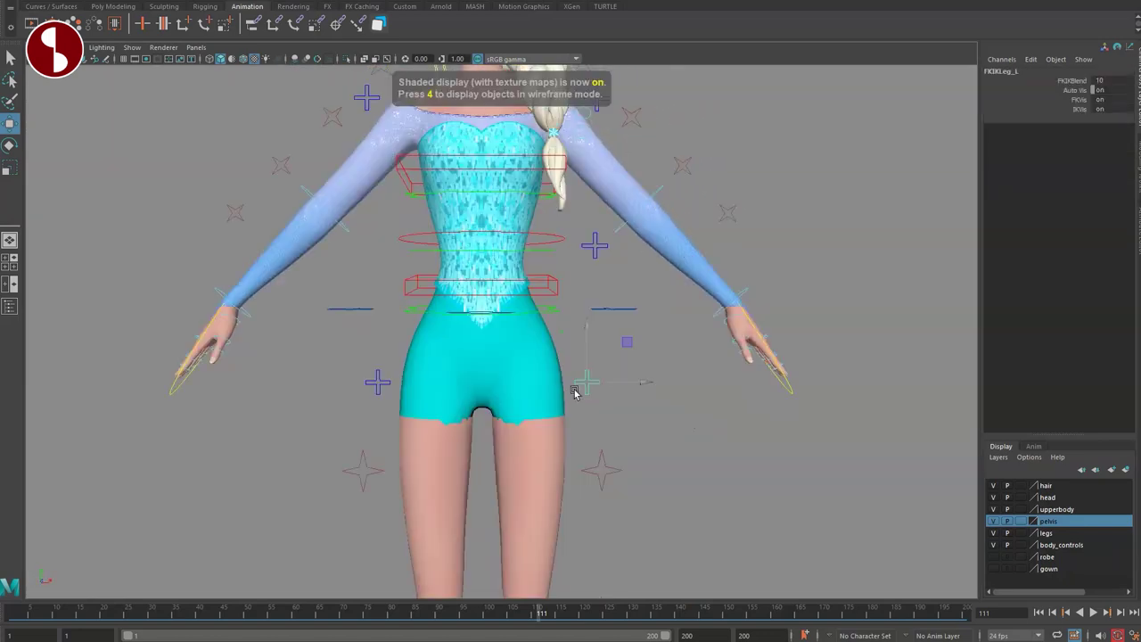
{"action": "right_click_drag", "start_coordinate": [575, 392], "coordinate": [621, 445], "text": "alt"}
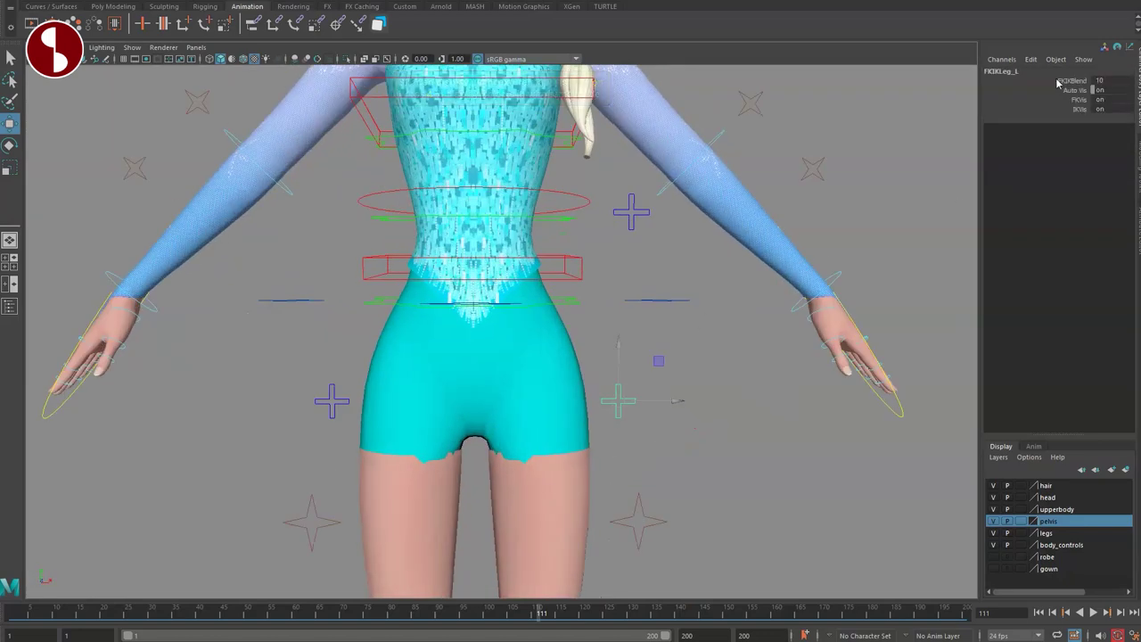
{"action": "left_click_drag", "start_coordinate": [1056, 102], "coordinate": [1042, 119]}
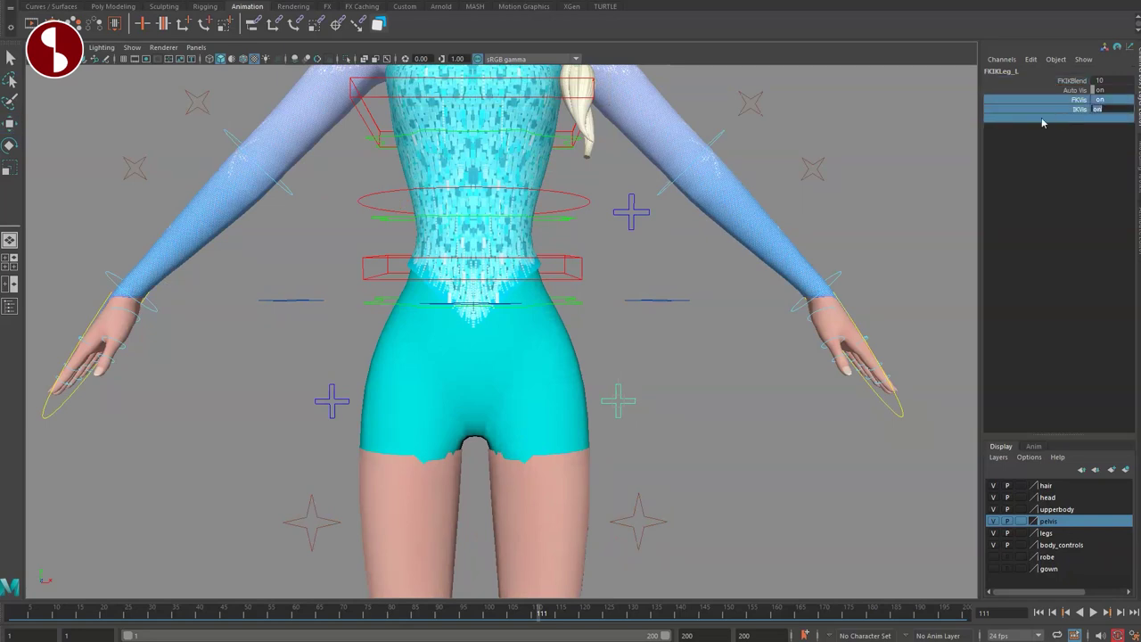
{"action": "left_click", "coordinate": [1045, 81]}
{"action": "right_click_drag", "start_coordinate": [362, 294], "coordinate": [259, 234], "text": "alt"}
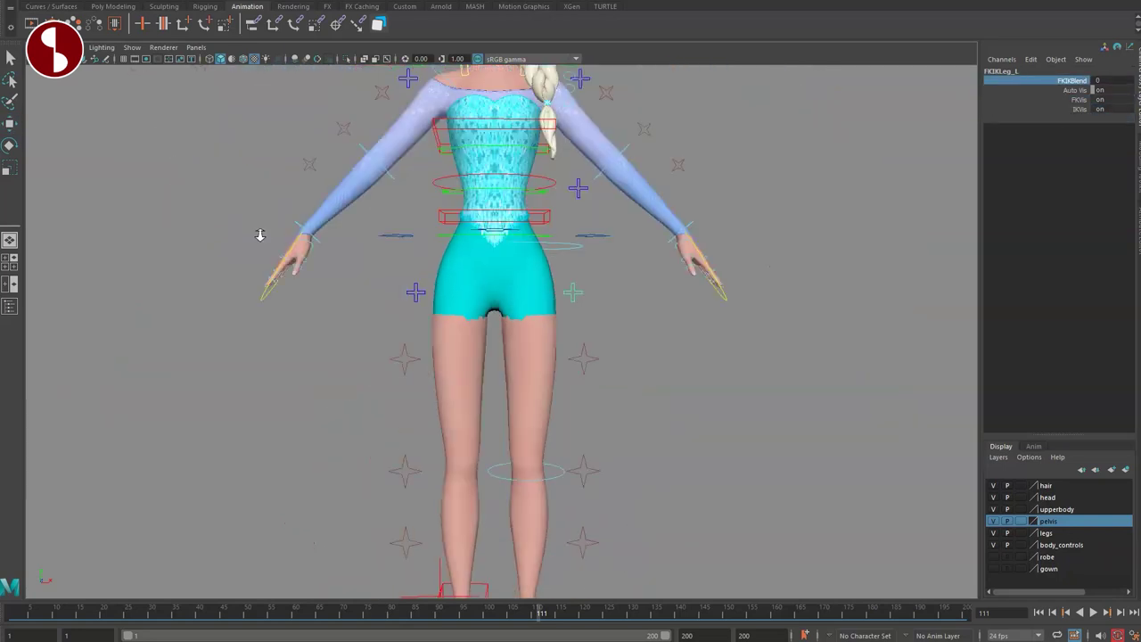
- Test rotating the left leg's FK hip and knee controls, and undo the rotation
{"action": "left_click_drag", "start_coordinate": [446, 392], "coordinate": [402, 441], "text": "alt"}
{"action": "middle_click_drag", "start_coordinate": [402, 440], "coordinate": [423, 334], "text": "alt"}
{"action": "left_click", "coordinate": [558, 210]}
{"action": "left_click_drag", "start_coordinate": [556, 215], "coordinate": [520, 219], "text": "alt"}
{"action": "key", "text": "e"}
{"action": "left_click_drag", "start_coordinate": [514, 324], "coordinate": [524, 385]}
{"action": "left_click", "coordinate": [516, 374]}
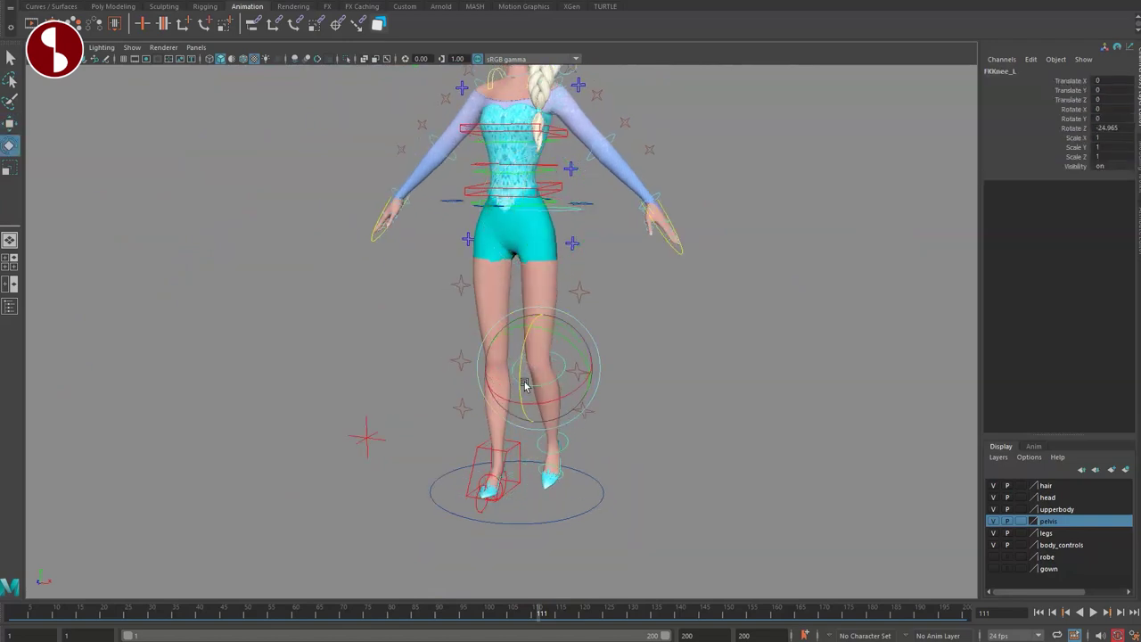
{"action": "key", "text": "ctrl+z"}
{"action": "key", "text": "q"}
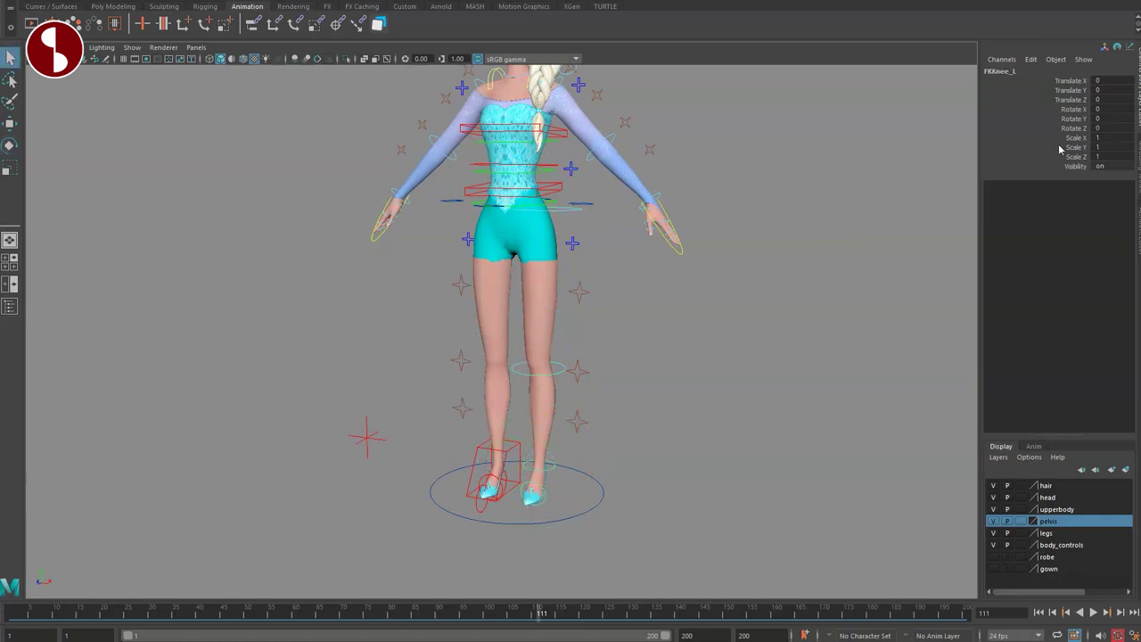
- Test scaling the left FK knee control to 1.116, try the FK hip control, and undo the FK leg changes
{"action": "left_click_drag", "start_coordinate": [570, 371], "coordinate": [514, 414]}
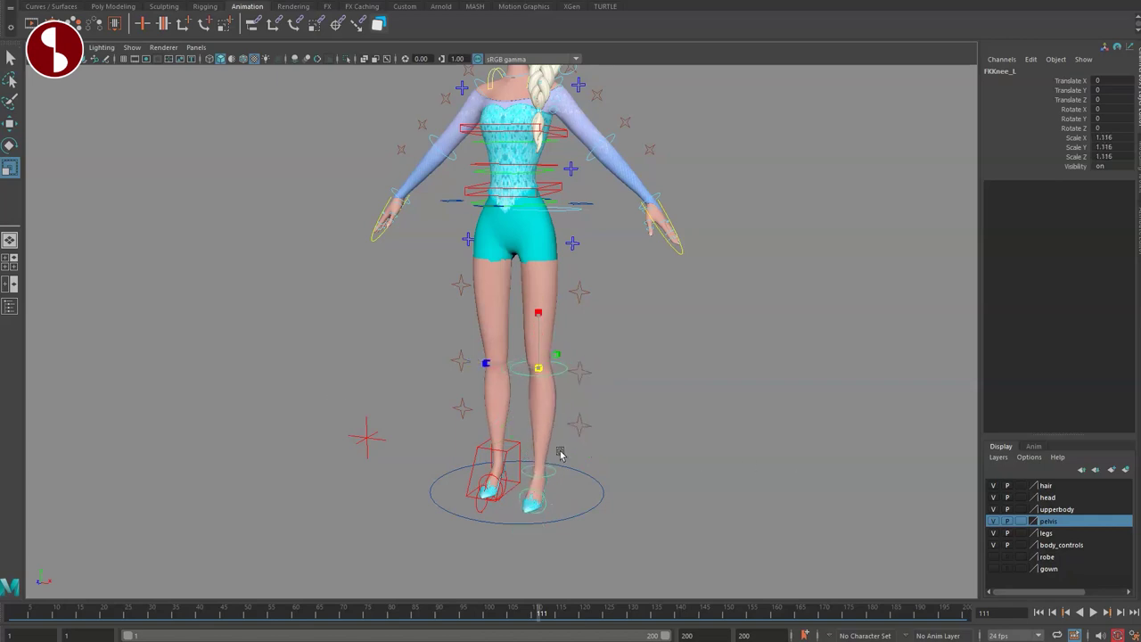
{"action": "key", "text": "ctrl+z"}
{"action": "key", "text": "q"}
{"action": "left_click_drag", "start_coordinate": [540, 209], "coordinate": [593, 315]}
{"action": "key", "text": "ctrl+z"}
{"action": "key", "text": "q"}
{"action": "left_click_drag", "start_coordinate": [507, 342], "coordinate": [553, 319], "text": "alt"}
{"action": "key", "text": "ctrl+z"}
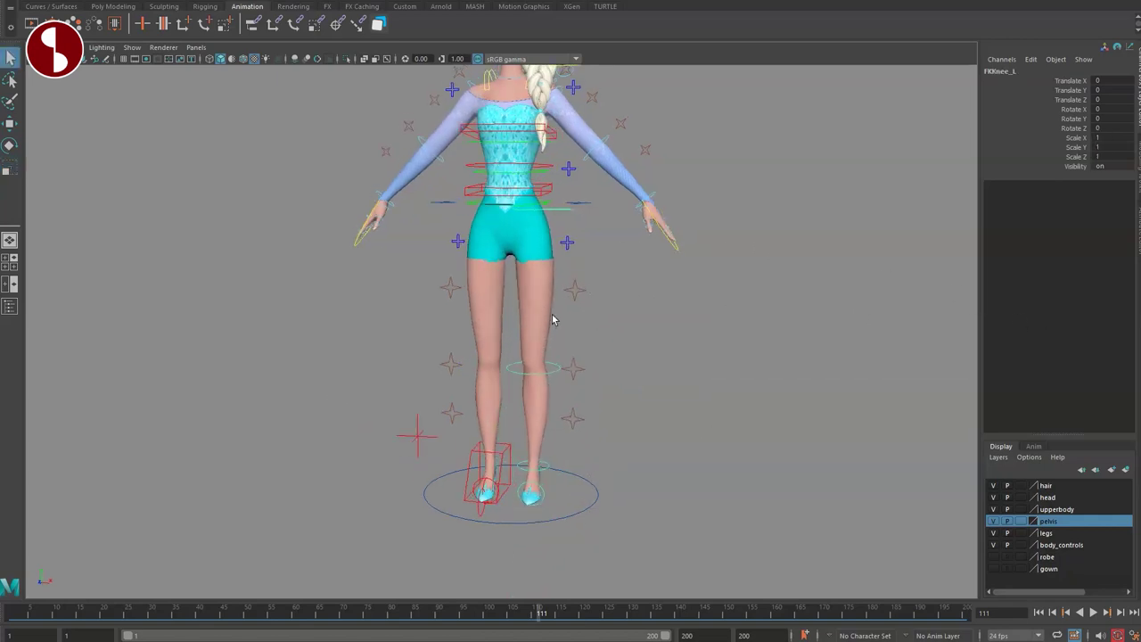
{"action": "key", "text": "ctrl+z"}
- Select the root control at the pelvis and inspect its Center Btw Feet attribute
{"action": "middle_click_drag", "start_coordinate": [452, 293], "coordinate": [448, 417], "text": "alt"}
{"action": "right_click_drag", "start_coordinate": [448, 417], "coordinate": [618, 451], "text": "alt"}
{"action": "left_click_drag", "start_coordinate": [619, 451], "coordinate": [599, 401], "text": "alt"}
{"action": "right_click_drag", "start_coordinate": [599, 401], "coordinate": [561, 389], "text": "alt"}
{"action": "left_click", "coordinate": [702, 342]}
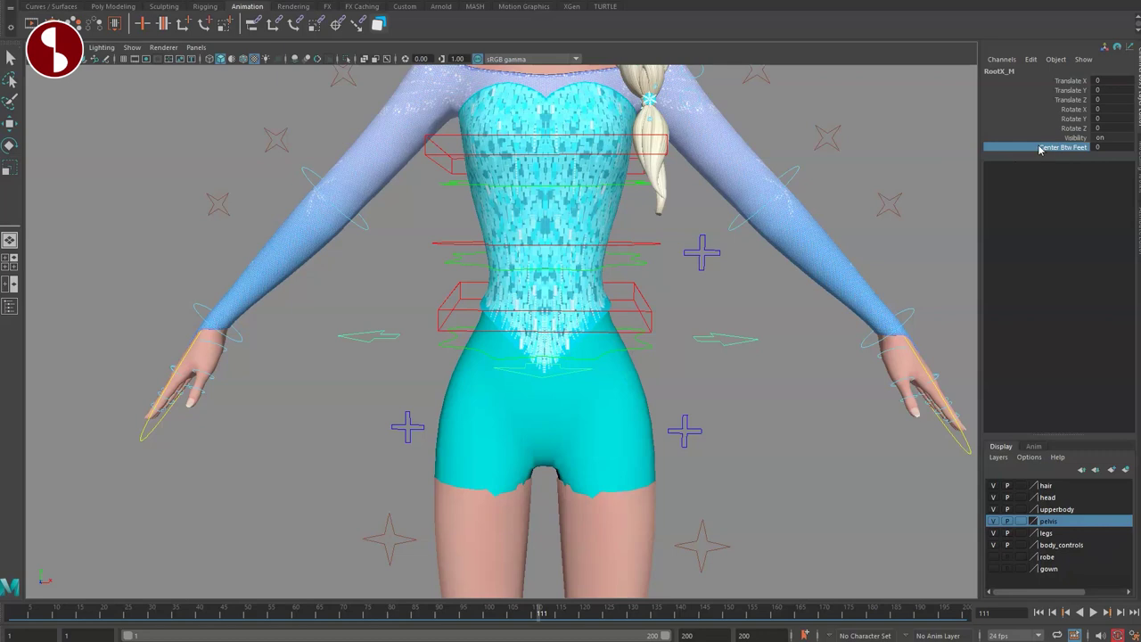
- Select the lower hybrid spine control, test it together with the spine controls at the waist, and undo the change
{"action": "left_click_drag", "start_coordinate": [618, 412], "coordinate": [614, 414], "text": "alt"}
{"action": "left_click", "coordinate": [614, 415]}
{"action": "left_click", "coordinate": [628, 354]}
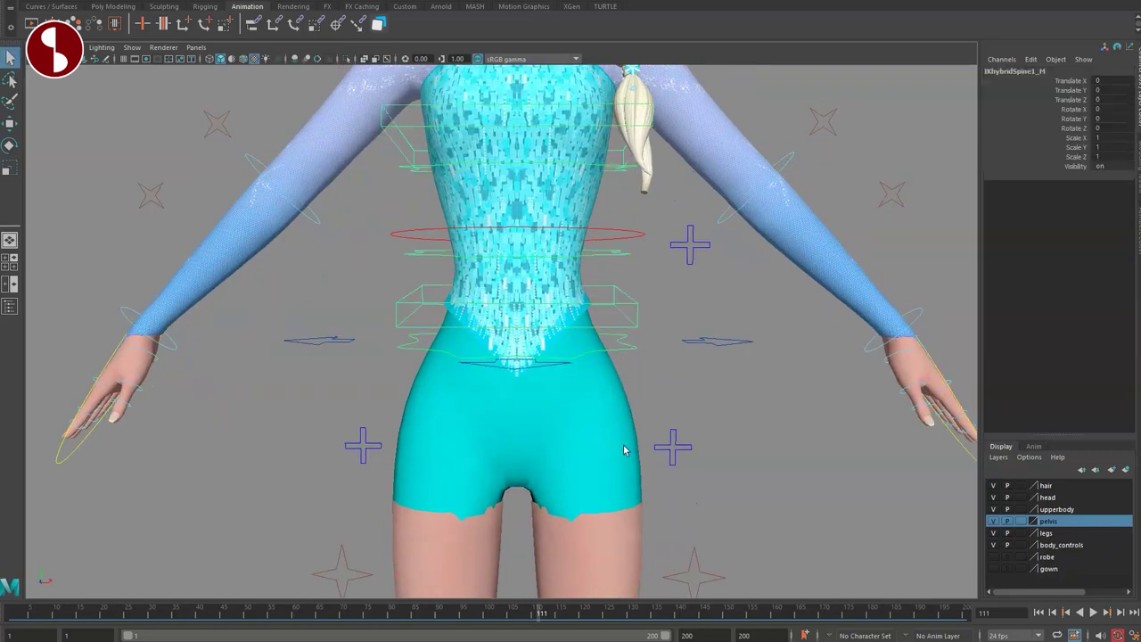
{"action": "right_click_drag", "start_coordinate": [623, 447], "coordinate": [542, 416], "text": "alt"}
{"action": "left_click_drag", "start_coordinate": [543, 416], "coordinate": [569, 415], "text": "alt"}
{"action": "left_click_drag", "start_coordinate": [611, 382], "coordinate": [600, 406], "text": "alt"}
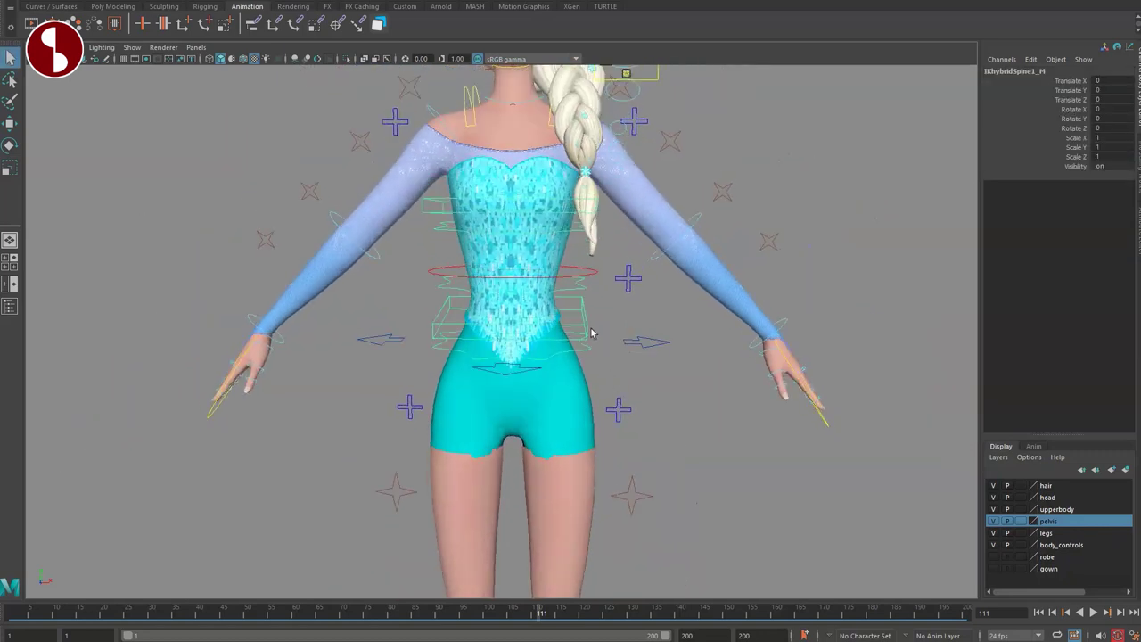
{"action": "left_click_drag", "start_coordinate": [618, 350], "coordinate": [527, 344], "text": "alt"}
{"action": "left_click_drag", "start_coordinate": [554, 308], "coordinate": [486, 306]}
{"action": "key", "text": "ctrl+z"}
{"action": "key", "text": "q"}
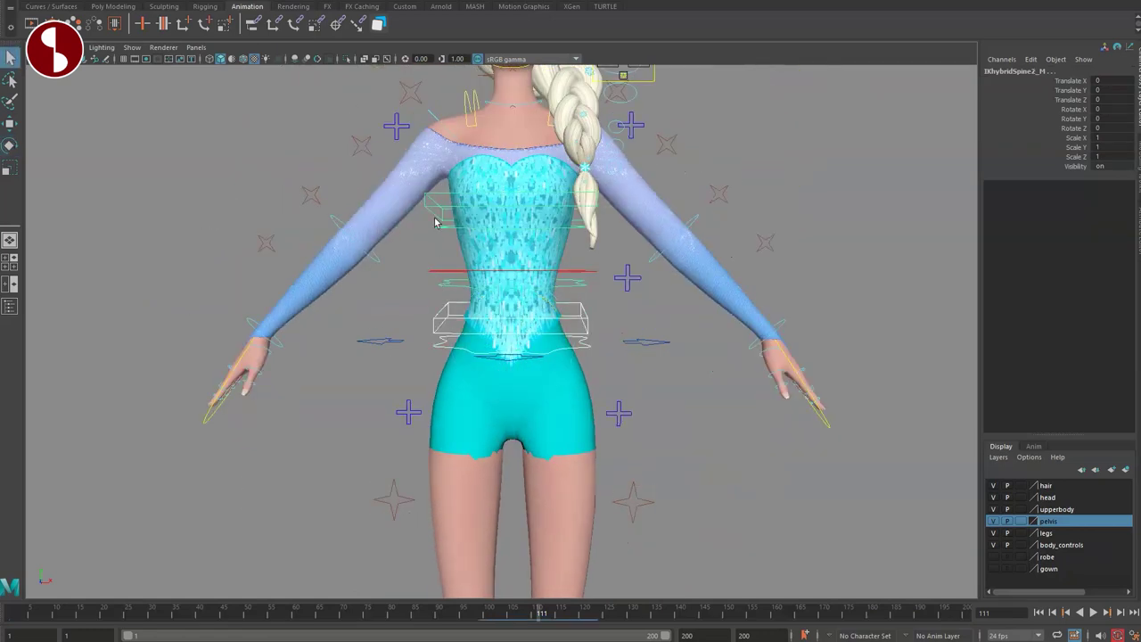
- Test rotating the hybrid spine controls at the chest, and undo the rotation
{"action": "key", "text": "e"}
{"action": "mouse_move", "coordinate": [533, 166]}
{"action": "left_mouse_down"}
{"action": "mouse_move", "coordinate": [547, 185]}
{"action": "mouse_move", "coordinate": [514, 182]}
{"action": "mouse_move", "coordinate": [533, 183]}
{"action": "left_mouse_up"}
{"action": "key", "text": "ctrl+z"}
{"action": "key", "text": "q"}
- Rotate the lower IK spine box control to -35.014 in Z, test its Fixed Orient attribute, and undo the changes
{"action": "left_click", "coordinate": [599, 368]}
{"action": "left_click", "coordinate": [585, 332]}
{"action": "left_click_drag", "start_coordinate": [524, 289], "coordinate": [688, 295]}
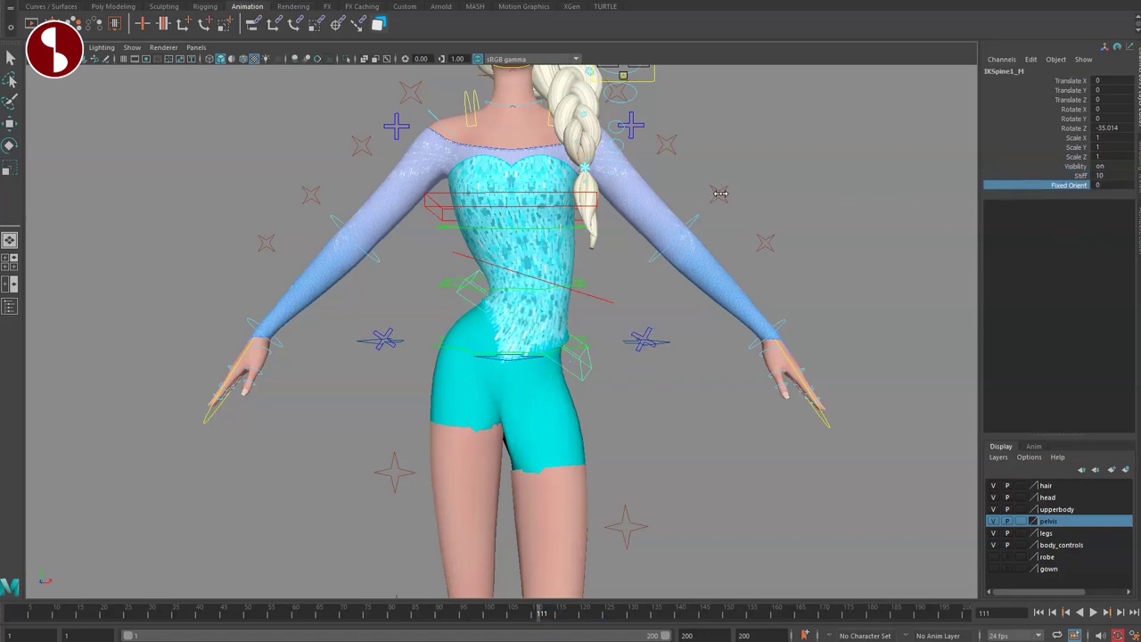
{"action": "key", "text": "ctrl+z"}
- Test transforming the lower and middle hybrid spine controls one after the other, undoing each change
{"action": "left_click_drag", "start_coordinate": [512, 342], "coordinate": [547, 366]}
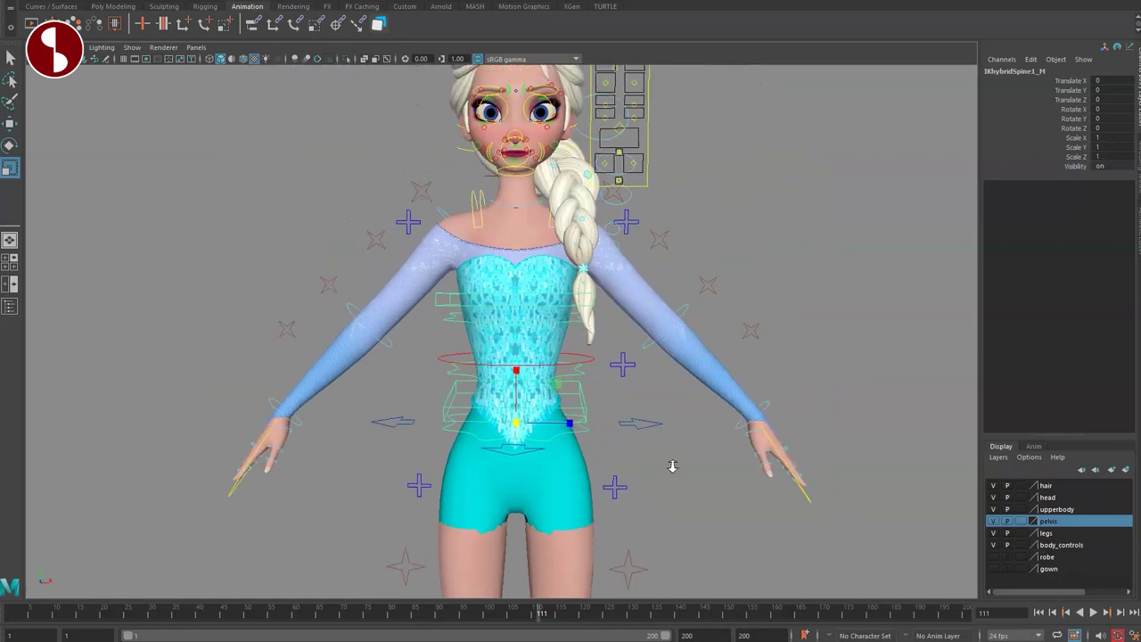
{"action": "key", "text": "ctrl+z"}
{"action": "key", "text": "q"}
{"action": "mouse_move", "coordinate": [514, 364]}
{"action": "left_mouse_down"}
{"action": "mouse_move", "coordinate": [754, 393]}
{"action": "mouse_move", "coordinate": [504, 375]}
{"action": "left_mouse_up"}
{"action": "key", "text": "ctrl+z"}
{"action": "key", "text": "q"}
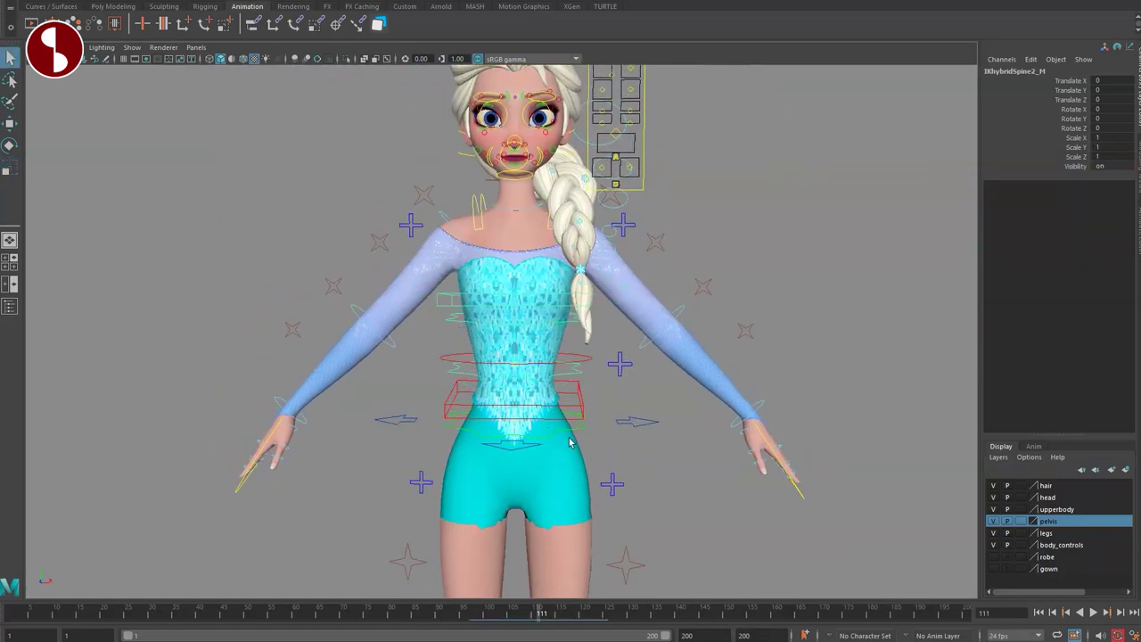
- Switch the spine to FK with FKIKBlend at 0, test rotating the FK spine controls, and undo the changes
{"action": "left_click_drag", "start_coordinate": [546, 441], "coordinate": [598, 392], "text": "alt"}
{"action": "left_click", "coordinate": [622, 370]}
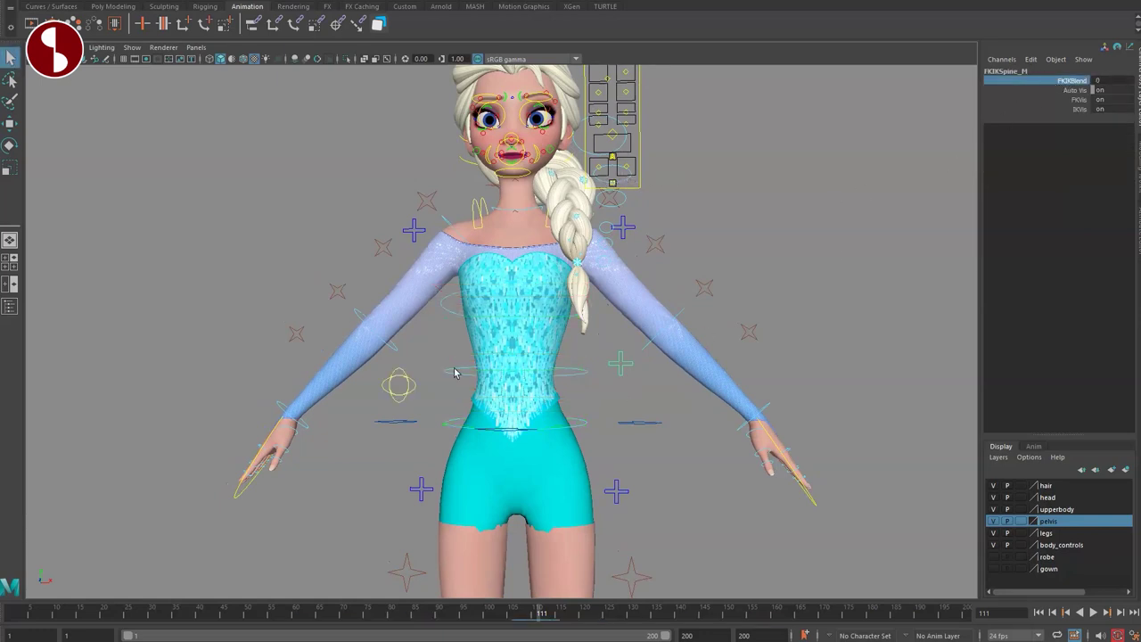
{"action": "left_click", "coordinate": [442, 364]}
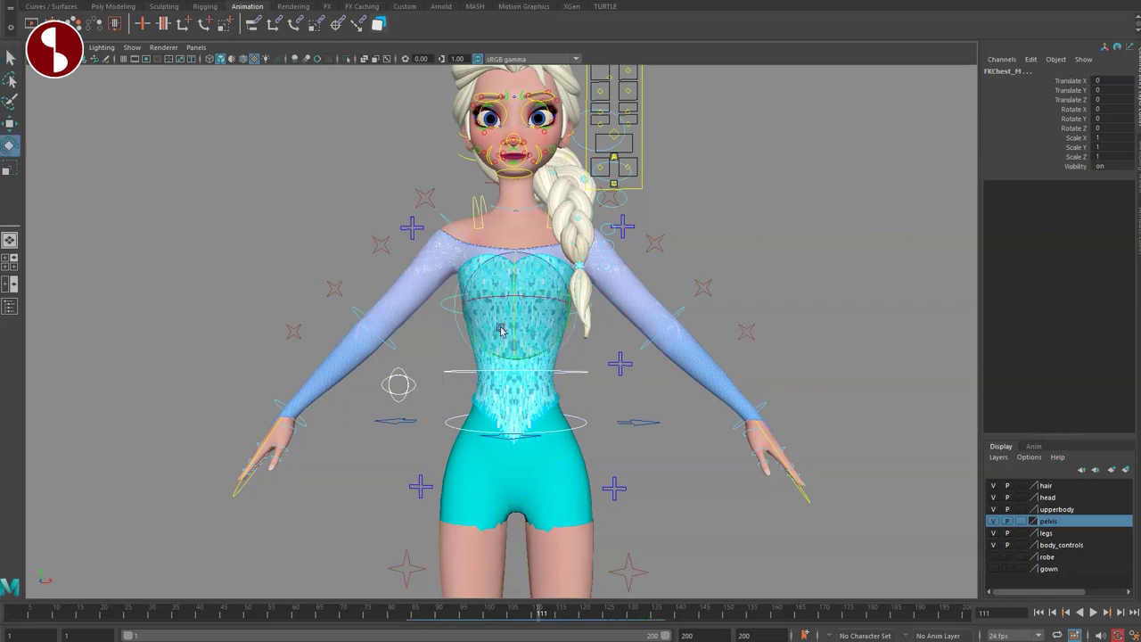
{"action": "left_click_drag", "start_coordinate": [548, 346], "coordinate": [518, 308]}
{"action": "key", "text": "ctrl+z"}
{"action": "key", "text": "ctrl+z"}
{"action": "key", "text": "ctrl+z"}
{"action": "key", "text": "ctrl+z"}
{"action": "key", "text": "ctrl+z"}
{"action": "key", "text": "ctrl+z"}
- Select the chest's IK spine control, test moving it sideways, undo the move, and clear the selection
{"action": "left_click", "coordinate": [452, 320]}
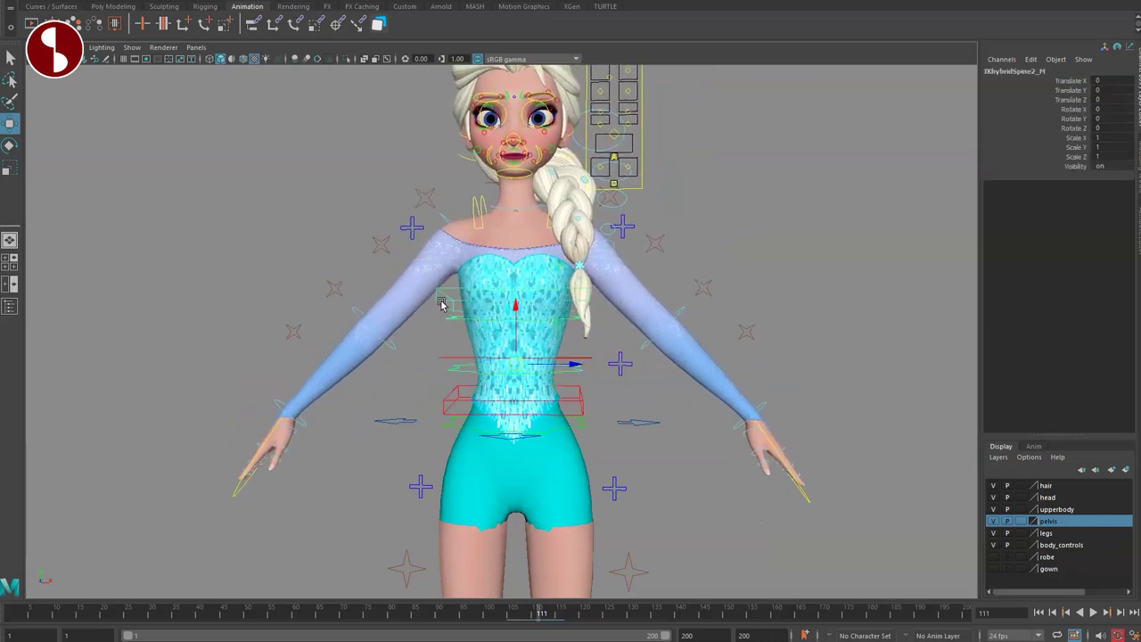
{"action": "left_click", "coordinate": [444, 303]}
{"action": "left_click_drag", "start_coordinate": [598, 307], "coordinate": [551, 312]}
{"action": "key", "text": "ctrl+z"}
{"action": "left_click_drag", "start_coordinate": [628, 360], "coordinate": [630, 358]}
- Examine the chest, shoulder and neck controls in wireframe and textured display
{"action": "left_click_drag", "start_coordinate": [561, 396], "coordinate": [561, 434], "text": "alt"}
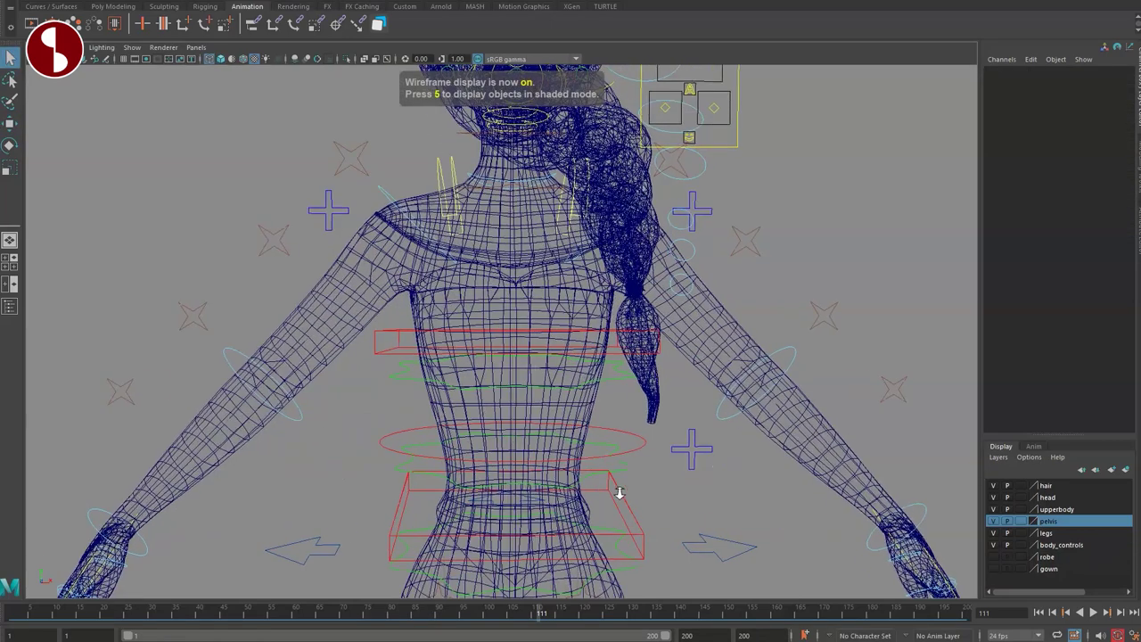
{"action": "left_click_drag", "start_coordinate": [504, 470], "coordinate": [473, 446], "text": "alt"}
{"action": "right_click_drag", "start_coordinate": [524, 323], "coordinate": [476, 304], "text": "alt"}
{"action": "mouse_move", "coordinate": [414, 402]}
{"action": "left_mouse_down", "text": "alt"}
{"action": "mouse_move", "coordinate": [471, 412]}
{"action": "mouse_move", "coordinate": [436, 398]}
{"action": "left_mouse_up", "text": "alt"}
{"action": "key", "text": "6"}
{"action": "middle_click_drag", "start_coordinate": [539, 367], "coordinate": [450, 452], "text": "alt"}
{"action": "right_click_drag", "start_coordinate": [453, 456], "coordinate": [508, 495], "text": "alt"}
{"action": "middle_click_drag", "start_coordinate": [439, 323], "coordinate": [441, 356], "text": "alt"}
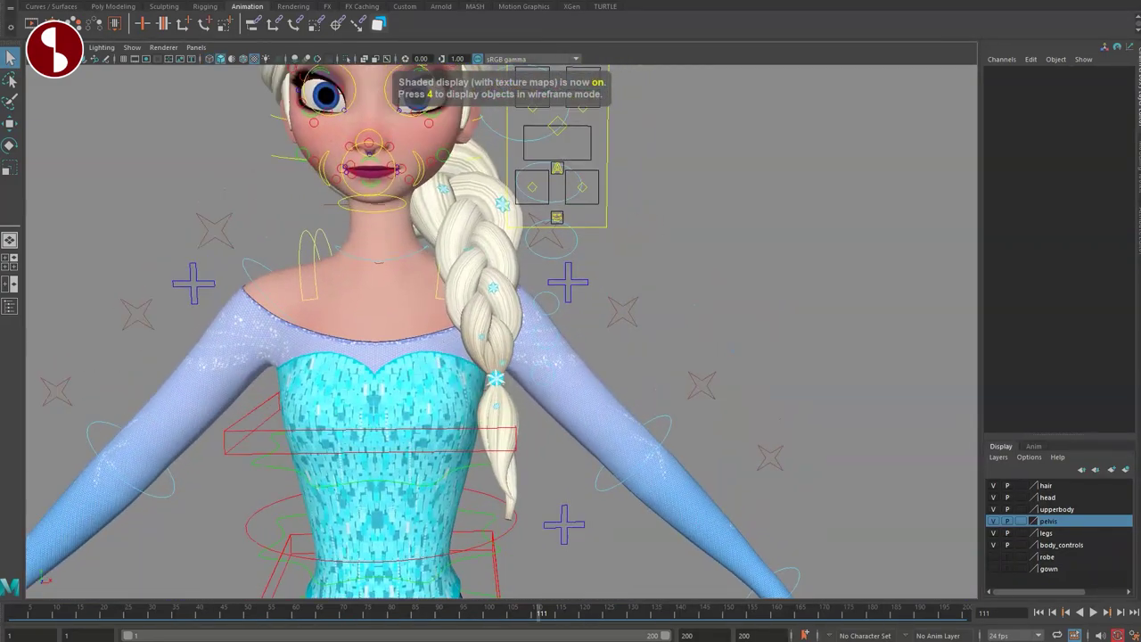
- Apply the saved straight.pose from the pose library to the hair rig
{"action": "left_click_drag", "start_coordinate": [0, 45], "coordinate": [54, 36]}
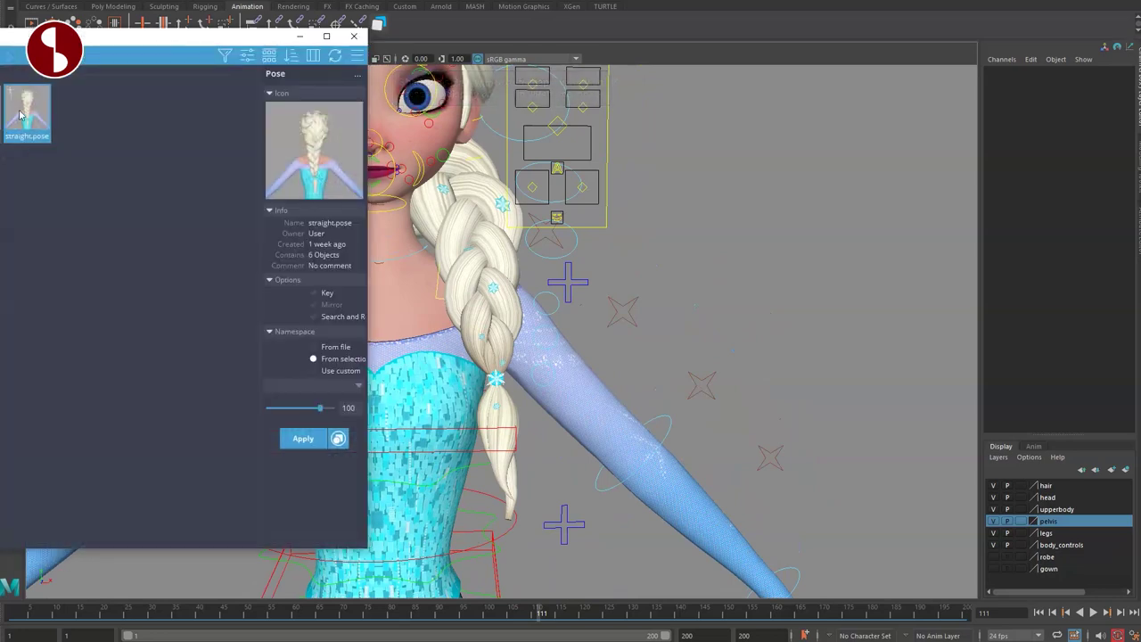
{"action": "left_click", "coordinate": [301, 439]}
{"action": "left_click_drag", "start_coordinate": [224, 43], "coordinate": [0, 71]}
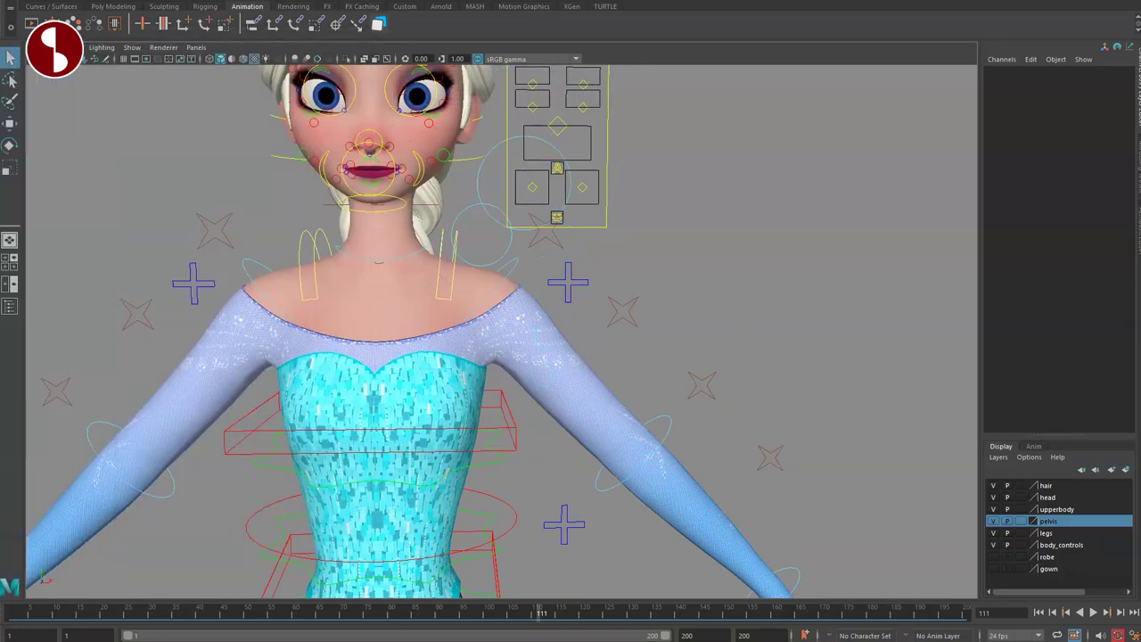
{"action": "mouse_move", "coordinate": [459, 270]}
{"action": "left_mouse_down", "text": "alt"}
{"action": "mouse_move", "coordinate": [345, 277]}
{"action": "mouse_move", "coordinate": [451, 279]}
{"action": "mouse_move", "coordinate": [447, 267]}
{"action": "mouse_move", "coordinate": [318, 276]}
{"action": "mouse_move", "coordinate": [477, 260]}
{"action": "left_mouse_up", "text": "alt"}
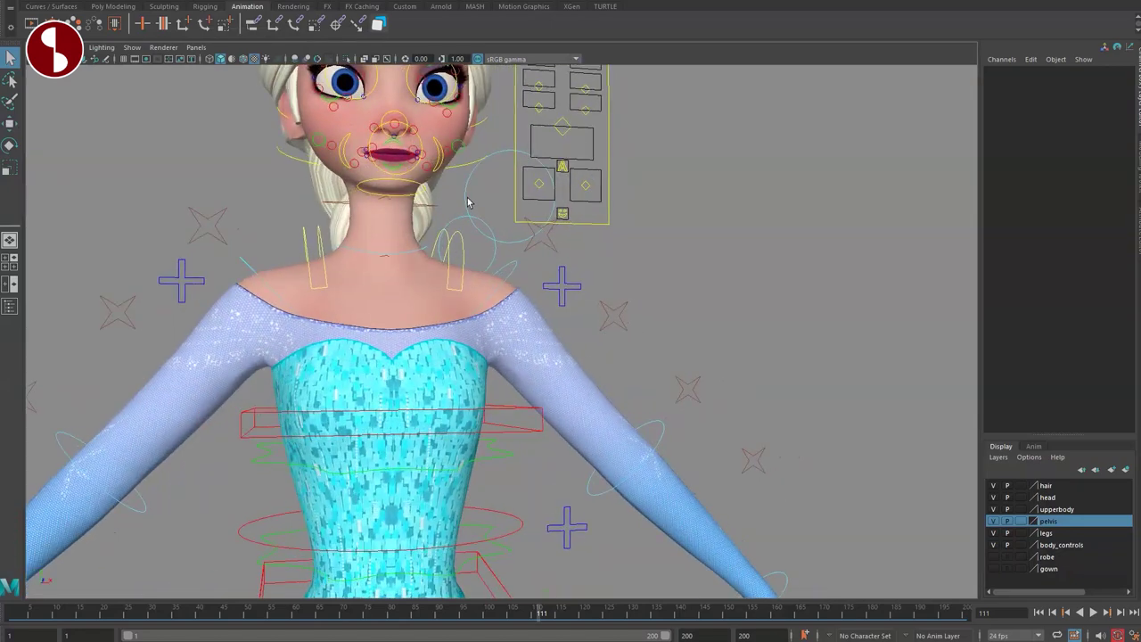
- Select the first FK hair control and test rotating it and pulling the braid backward away from the head
{"action": "left_click", "coordinate": [467, 198]}
{"action": "left_click_drag", "start_coordinate": [467, 198], "coordinate": [370, 243], "text": "alt"}
{"action": "key", "text": "e"}
{"action": "mouse_move", "coordinate": [638, 173]}
{"action": "left_mouse_down"}
{"action": "mouse_move", "coordinate": [638, 152]}
{"action": "mouse_move", "coordinate": [618, 168]}
{"action": "left_mouse_up"}
{"action": "left_click_drag", "start_coordinate": [445, 248], "coordinate": [493, 260], "text": "alt"}
{"action": "scroll", "coordinate": [494, 259], "scroll_direction": "down", "scroll_amount": 4}
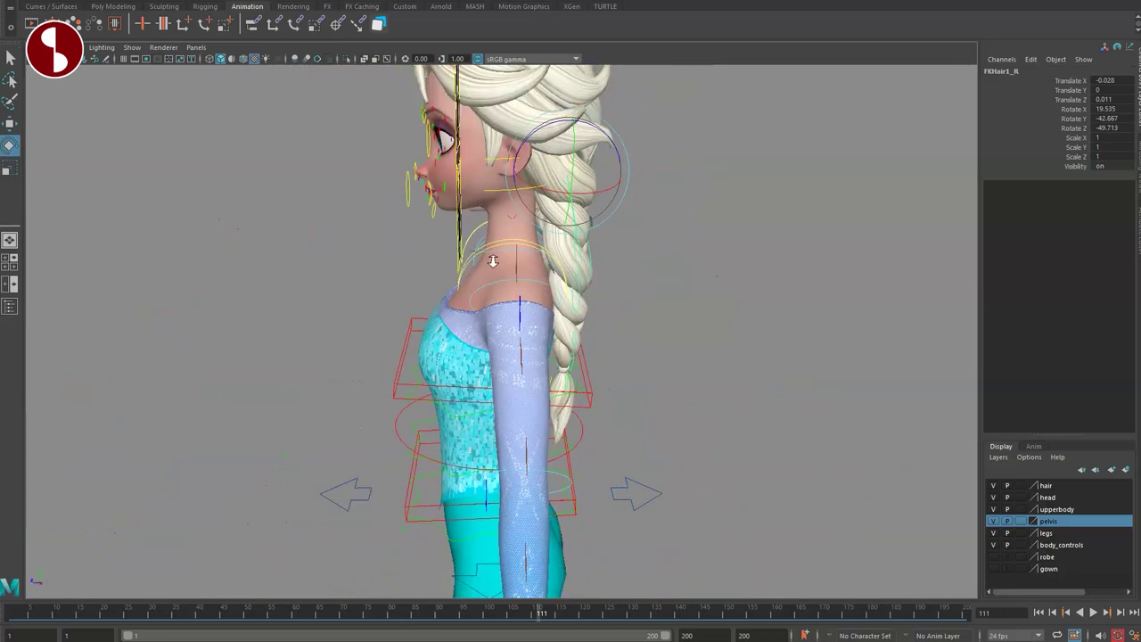
{"action": "key", "text": "w"}
{"action": "left_click_drag", "start_coordinate": [544, 201], "coordinate": [669, 208]}
{"action": "key", "text": "q"}
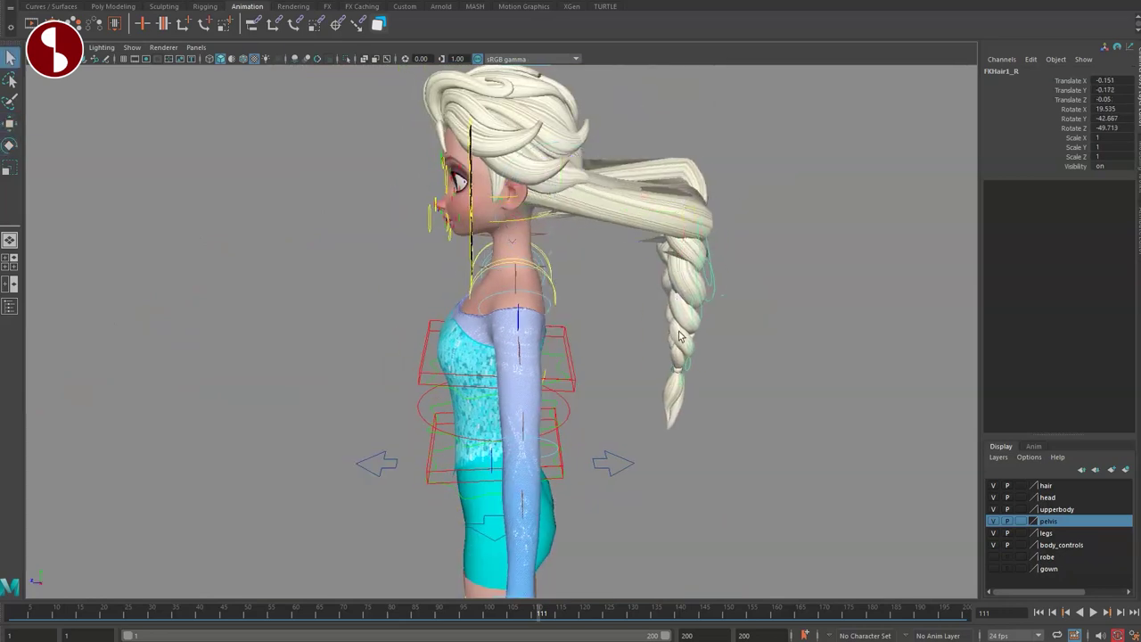
- Hide the hair to expose the braid's FK controls, select the second one, and undo the hair control changes
{"action": "left_click", "coordinate": [992, 484]}
{"action": "left_click_drag", "start_coordinate": [685, 324], "coordinate": [672, 270], "text": "alt"}
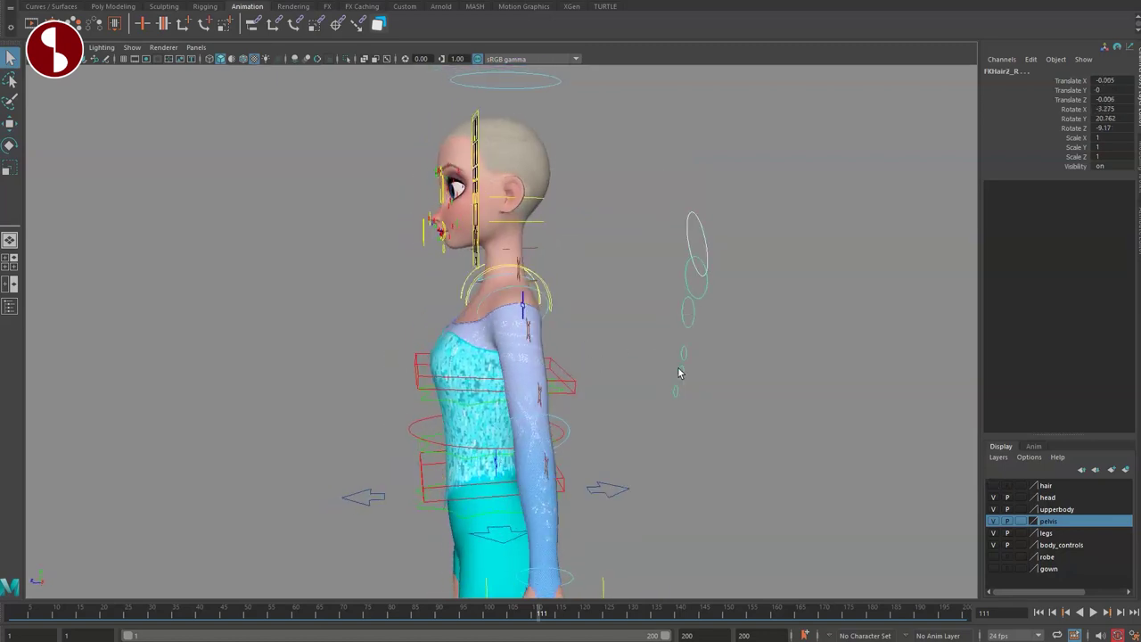
{"action": "left_click", "coordinate": [992, 486]}
{"action": "left_click_drag", "start_coordinate": [667, 264], "coordinate": [941, 321]}
{"action": "key", "text": "ctrl+z"}
{"action": "key", "text": "ctrl+z"}
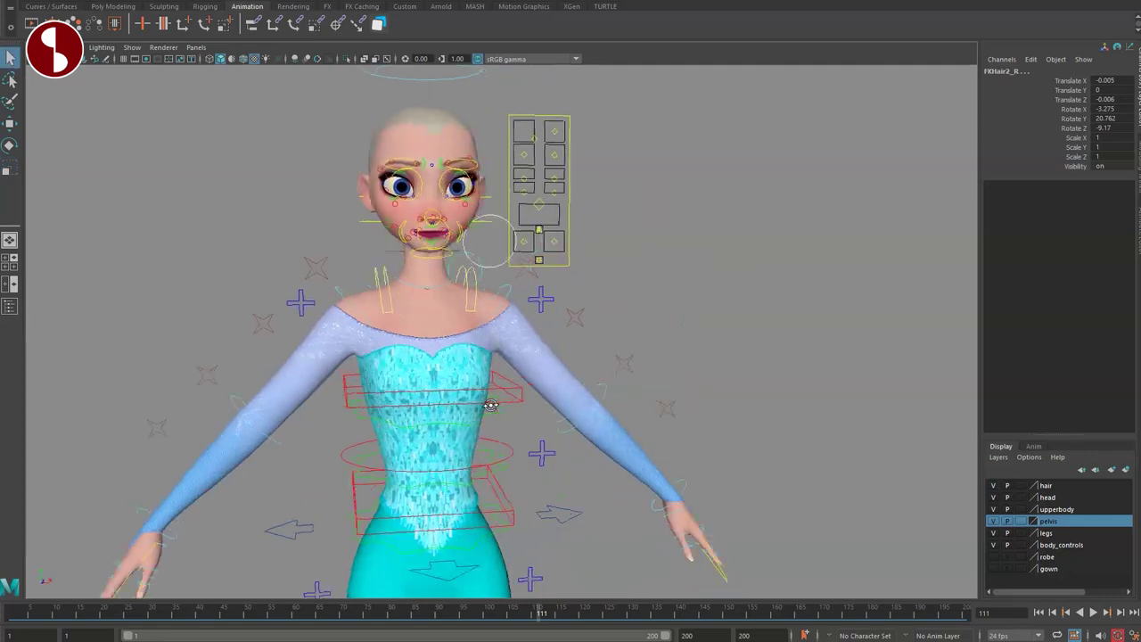
- Select the left scapula's FK control, test rotating it, and undo the rotation
{"action": "left_click_drag", "start_coordinate": [534, 374], "coordinate": [588, 383], "text": "alt"}
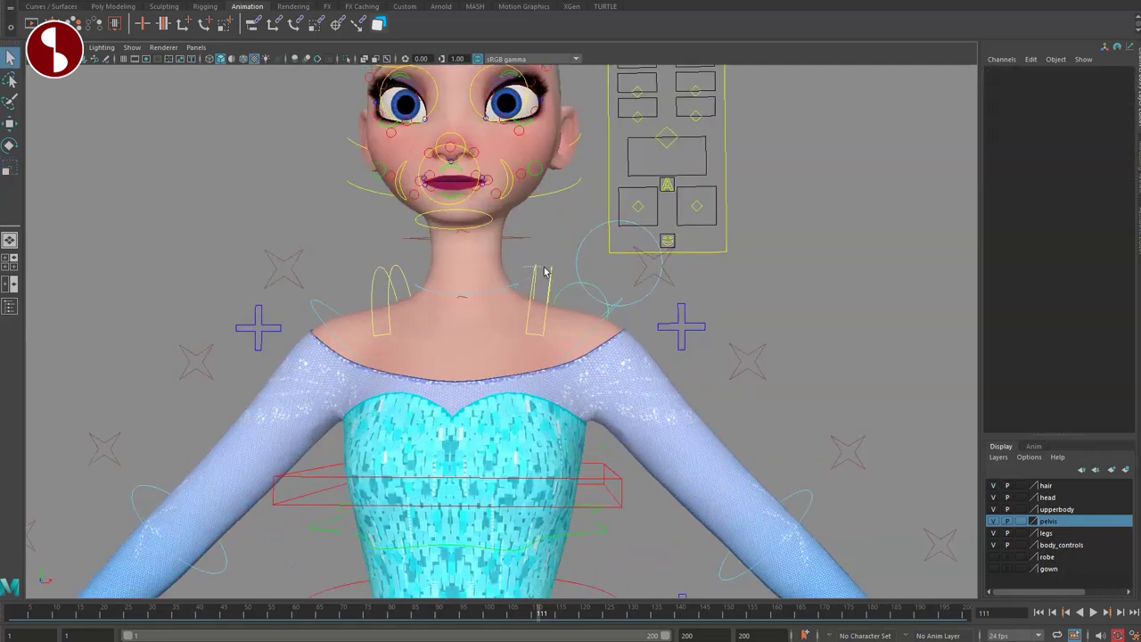
{"action": "left_click_drag", "start_coordinate": [544, 267], "coordinate": [549, 294]}
{"action": "right_click_drag", "start_coordinate": [549, 430], "coordinate": [472, 395], "text": "alt"}
{"action": "key", "text": "e"}
{"action": "mouse_move", "coordinate": [497, 300]}
{"action": "left_mouse_down"}
{"action": "mouse_move", "coordinate": [466, 331]}
{"action": "mouse_move", "coordinate": [511, 313]}
{"action": "left_mouse_up"}
{"action": "key", "text": "ctrl+z"}
- Test scaling the left scapula's FK control and undo the scaling
{"action": "left_click_drag", "start_coordinate": [519, 377], "coordinate": [499, 390], "text": "alt"}
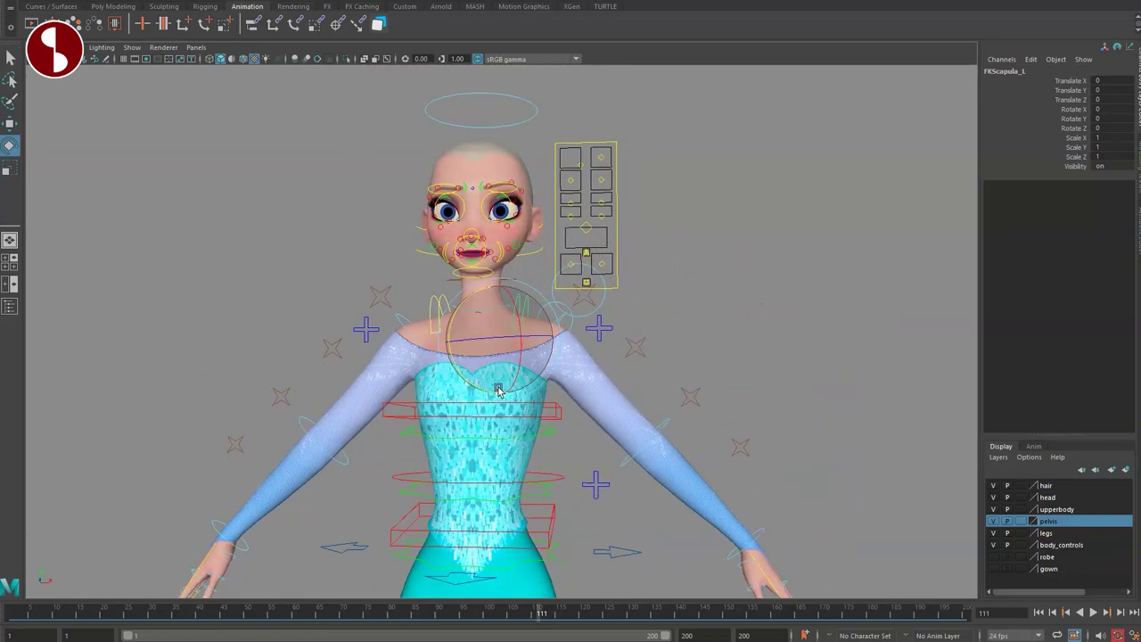
{"action": "middle_click_drag", "start_coordinate": [498, 390], "coordinate": [481, 342], "text": "alt"}
{"action": "right_click_drag", "start_coordinate": [482, 343], "coordinate": [526, 390], "text": "alt"}
{"action": "key", "text": "q"}
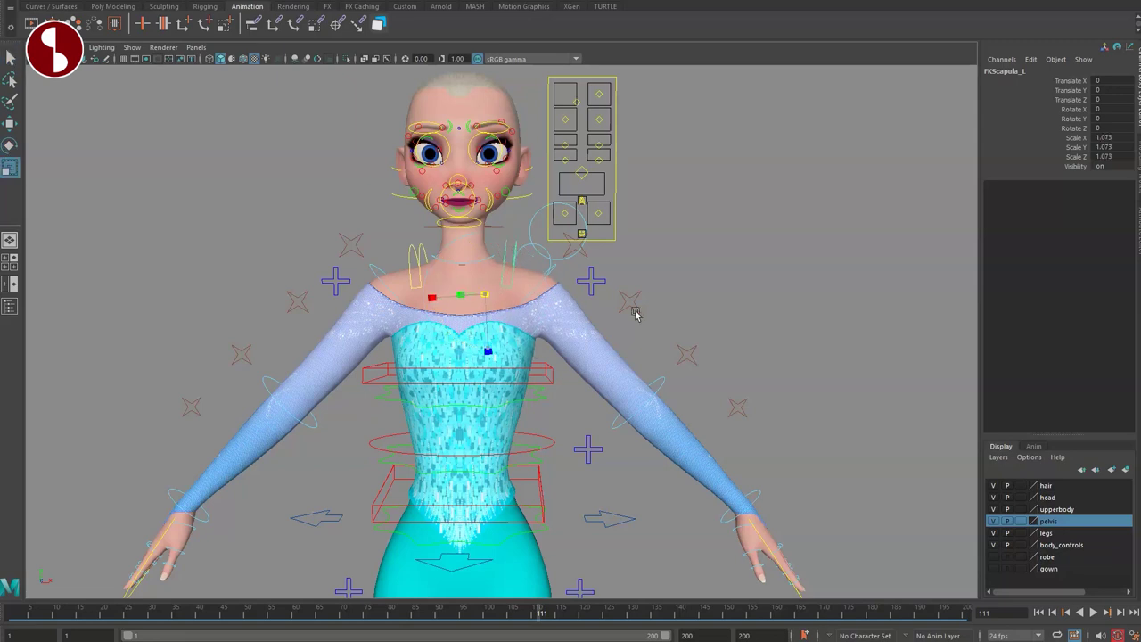
{"action": "mouse_move", "coordinate": [484, 293]}
{"action": "left_mouse_down"}
{"action": "mouse_move", "coordinate": [499, 275]}
{"action": "mouse_move", "coordinate": [487, 273]}
{"action": "mouse_move", "coordinate": [487, 285]}
{"action": "left_mouse_up"}
{"action": "key", "text": "ctrl+z"}
{"action": "key", "text": "q"}
- Select the left shoulder's FK control, test rotating it along with its Global attribute, and undo the rotation
{"action": "left_click_drag", "start_coordinate": [536, 352], "coordinate": [563, 391], "text": "alt"}
{"action": "left_click", "coordinate": [552, 258]}
{"action": "left_click_drag", "start_coordinate": [512, 239], "coordinate": [507, 270], "text": "alt"}
{"action": "key", "text": "e"}
{"action": "left_click_drag", "start_coordinate": [480, 299], "coordinate": [493, 312]}
{"action": "key", "text": "ctrl+z"}
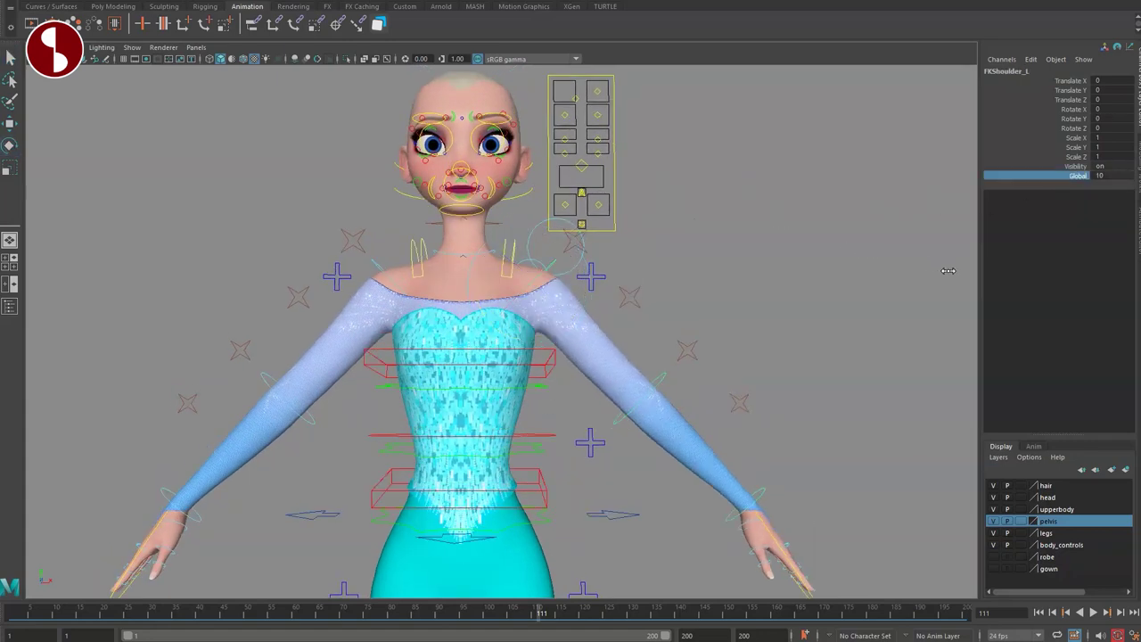
- Select the left elbow's FK control, test rotating it in different directions, and undo each rotation
{"action": "left_click", "coordinate": [674, 386]}
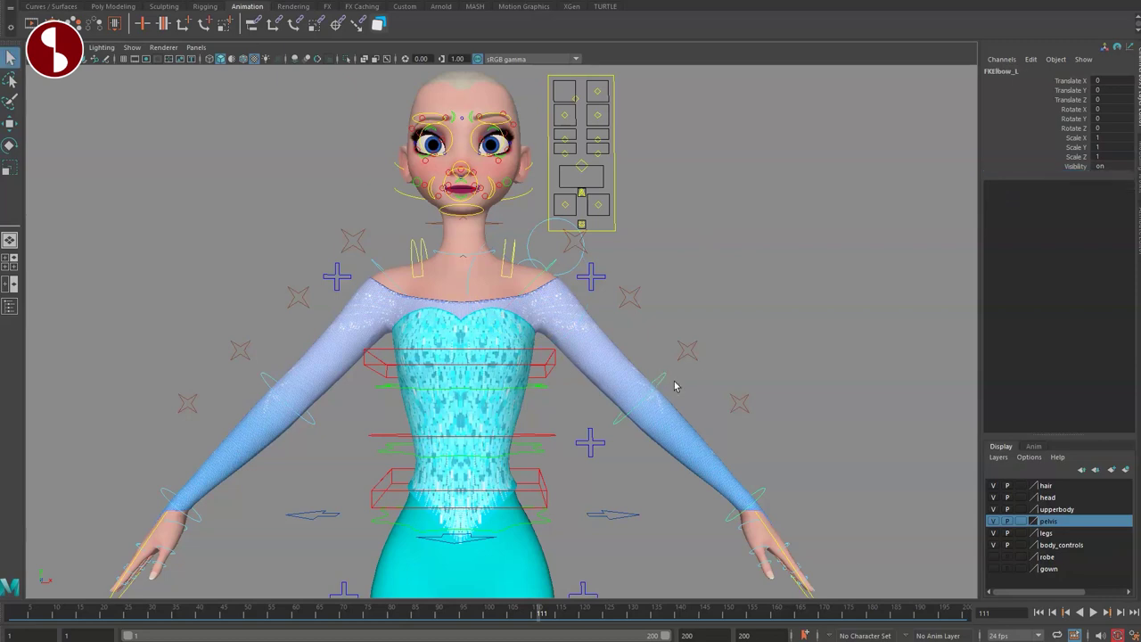
{"action": "left_click_drag", "start_coordinate": [641, 397], "coordinate": [606, 355]}
{"action": "key", "text": "ctrl+z"}
{"action": "right_click_drag", "start_coordinate": [659, 499], "coordinate": [623, 400], "text": "alt"}
{"action": "middle_click_drag", "start_coordinate": [624, 401], "coordinate": [615, 374], "text": "alt"}
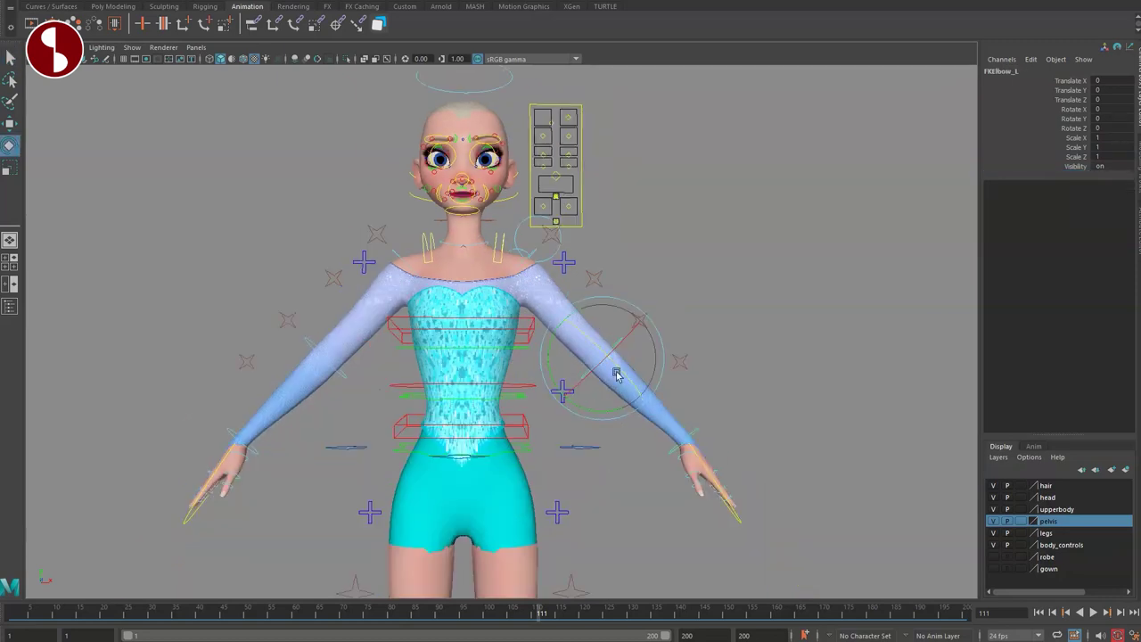
{"action": "left_click_drag", "start_coordinate": [554, 353], "coordinate": [576, 407]}
{"action": "key", "text": "ctrl+z"}
{"action": "key", "text": "q"}
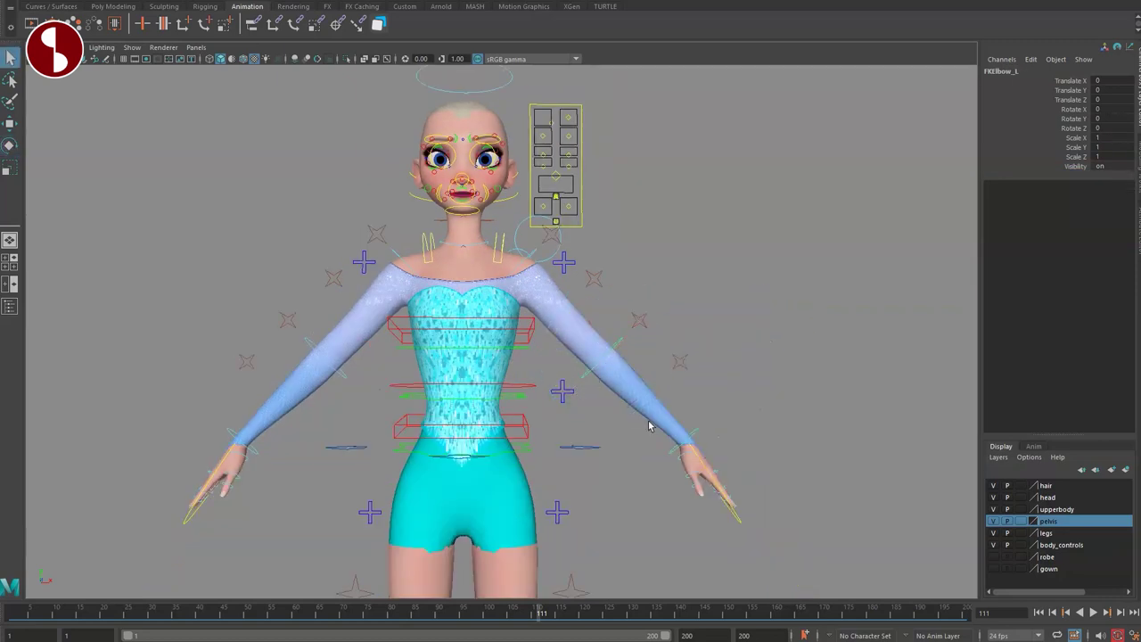
- Select the left wrist's FK control, test rotating the hand, and undo the rotation
{"action": "left_click", "coordinate": [671, 458]}
{"action": "key", "text": "e"}
{"action": "left_click", "coordinate": [673, 446]}
{"action": "left_click_drag", "start_coordinate": [674, 444], "coordinate": [634, 439]}
{"action": "key", "text": "ctrl+z"}
{"action": "key", "text": "q"}
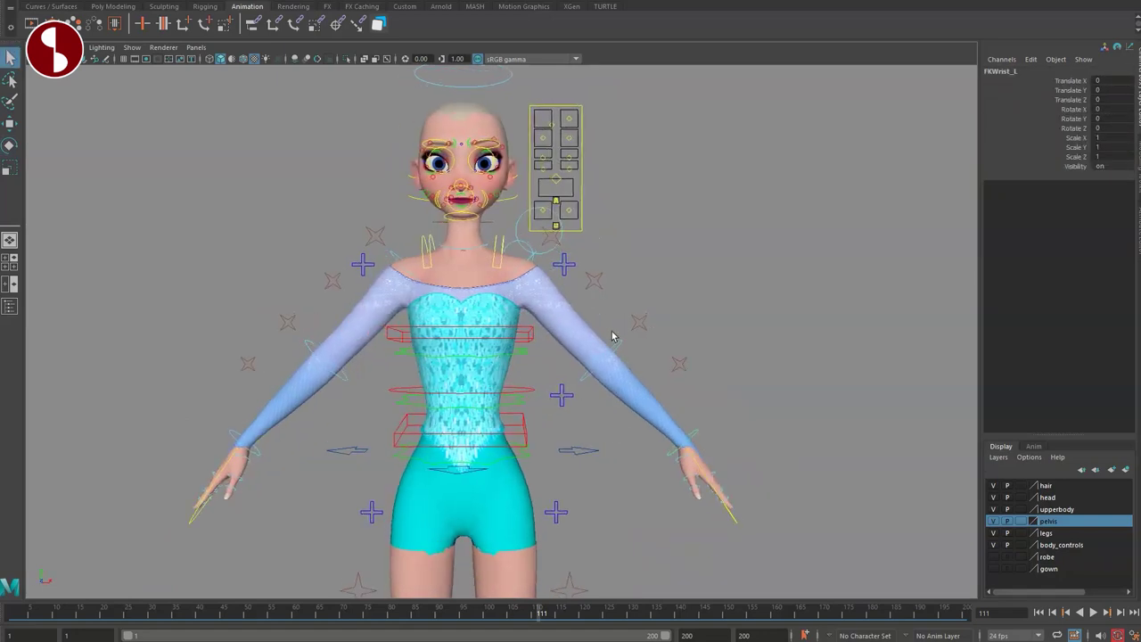
- Switch the left arm to IK through its FKIKBlend, test raising and rotating the IK hand control, and undo both transforms
{"action": "left_click", "coordinate": [561, 268]}
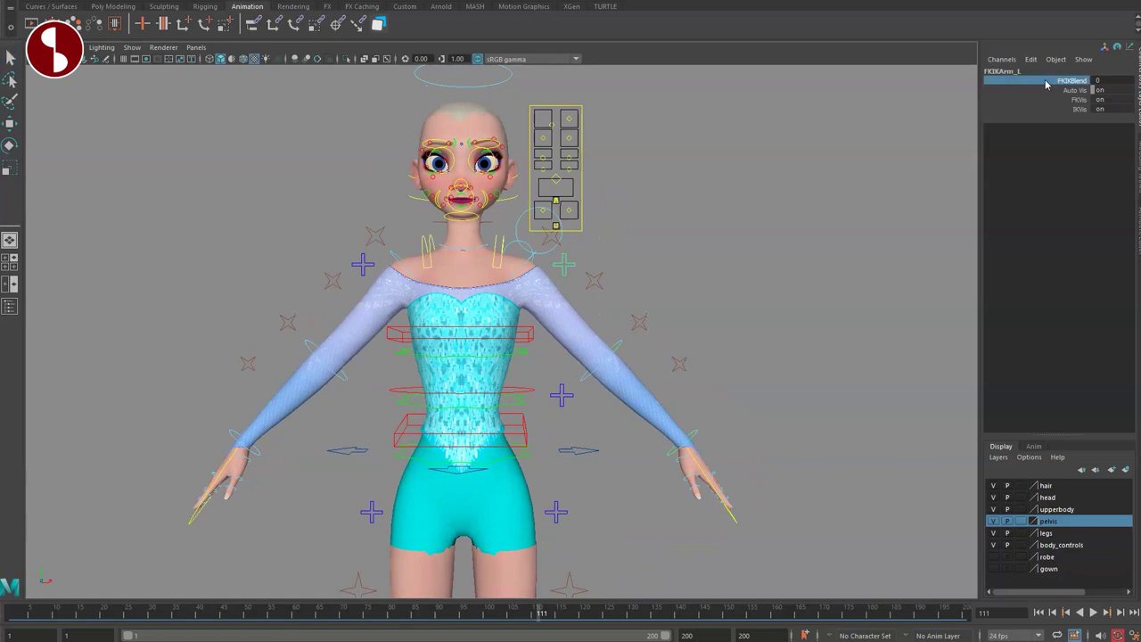
{"action": "left_click", "coordinate": [666, 456]}
{"action": "key", "text": "w"}
{"action": "middle_click_drag", "start_coordinate": [664, 486], "coordinate": [722, 527], "text": "alt"}
{"action": "right_click_drag", "start_coordinate": [722, 528], "coordinate": [619, 465], "text": "alt"}
{"action": "left_click_drag", "start_coordinate": [706, 464], "coordinate": [721, 327]}
{"action": "key", "text": "e"}
{"action": "left_click_drag", "start_coordinate": [696, 284], "coordinate": [681, 346]}
{"action": "key", "text": "ctrl+z"}
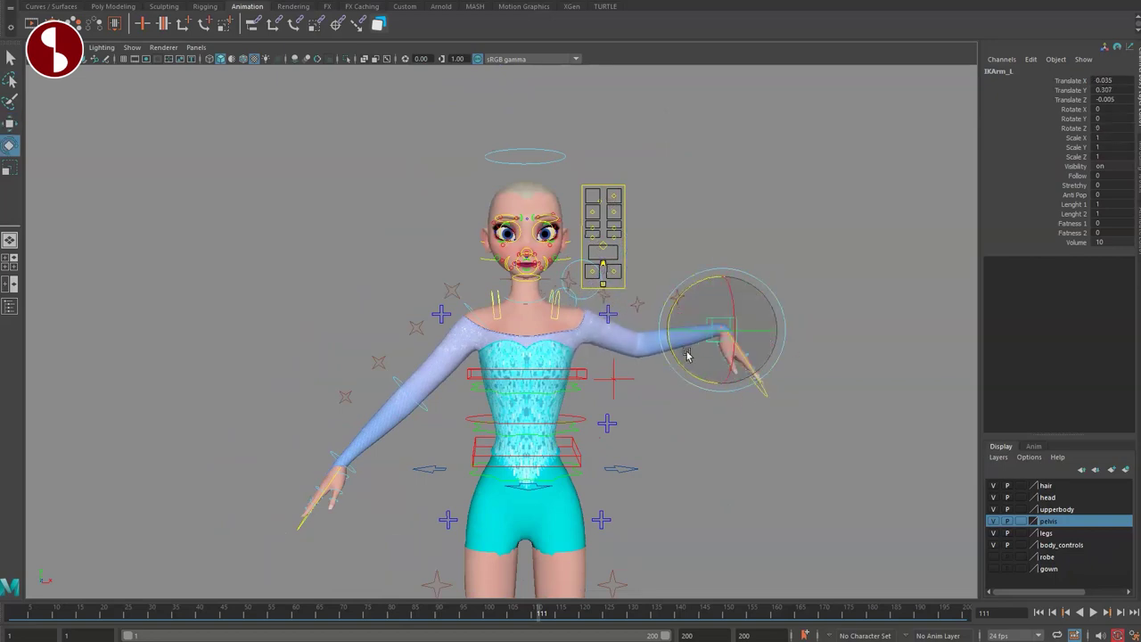
{"action": "key", "text": "ctrl+z"}
- Test raising the left IK hand control high and rotating the scapula to match, and undo these changes
{"action": "left_click_drag", "start_coordinate": [711, 467], "coordinate": [668, 183]}
{"action": "key", "text": "q"}
{"action": "left_click", "coordinate": [557, 311]}
{"action": "key", "text": "e"}
{"action": "left_click_drag", "start_coordinate": [511, 282], "coordinate": [496, 307]}
{"action": "key", "text": "ctrl+z"}
{"action": "key", "text": "ctrl+z"}
{"action": "key", "text": "ctrl+z"}
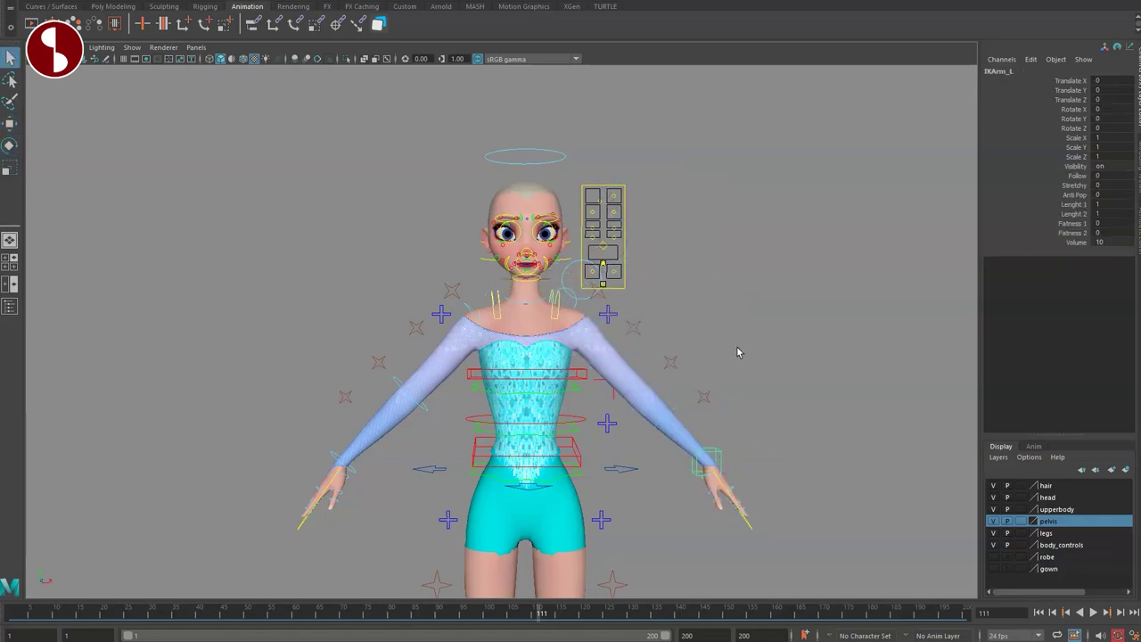
- Move the left IK hand control outward beyond the arm's reach and test lowering the root control
{"action": "middle_click_drag", "start_coordinate": [737, 352], "coordinate": [700, 264], "text": "alt"}
{"action": "scroll", "coordinate": [700, 264], "scroll_direction": "up", "scroll_amount": 1}
{"action": "left_click", "coordinate": [1075, 176]}
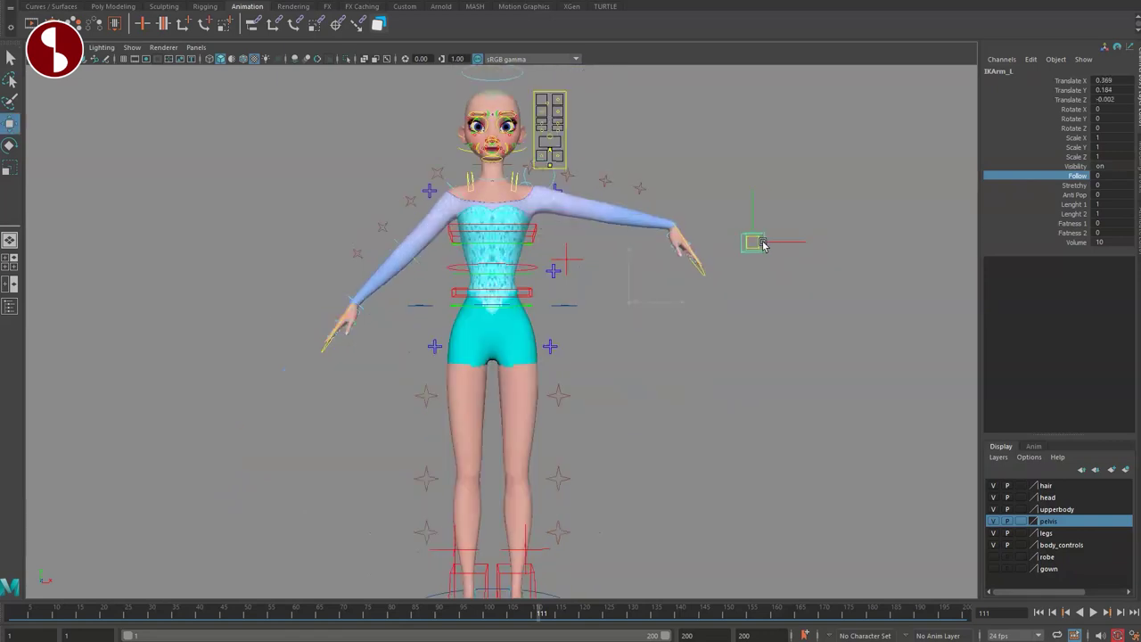
{"action": "left_click_drag", "start_coordinate": [761, 244], "coordinate": [781, 243]}
{"action": "left_click", "coordinate": [547, 308]}
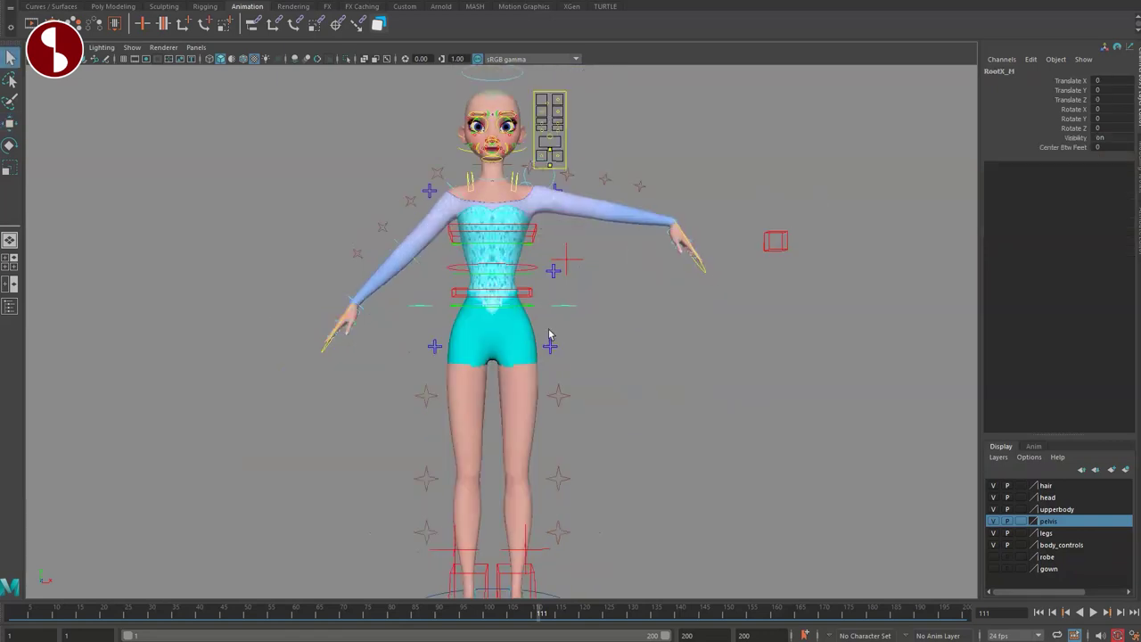
{"action": "left_click_drag", "start_coordinate": [497, 308], "coordinate": [479, 445]}
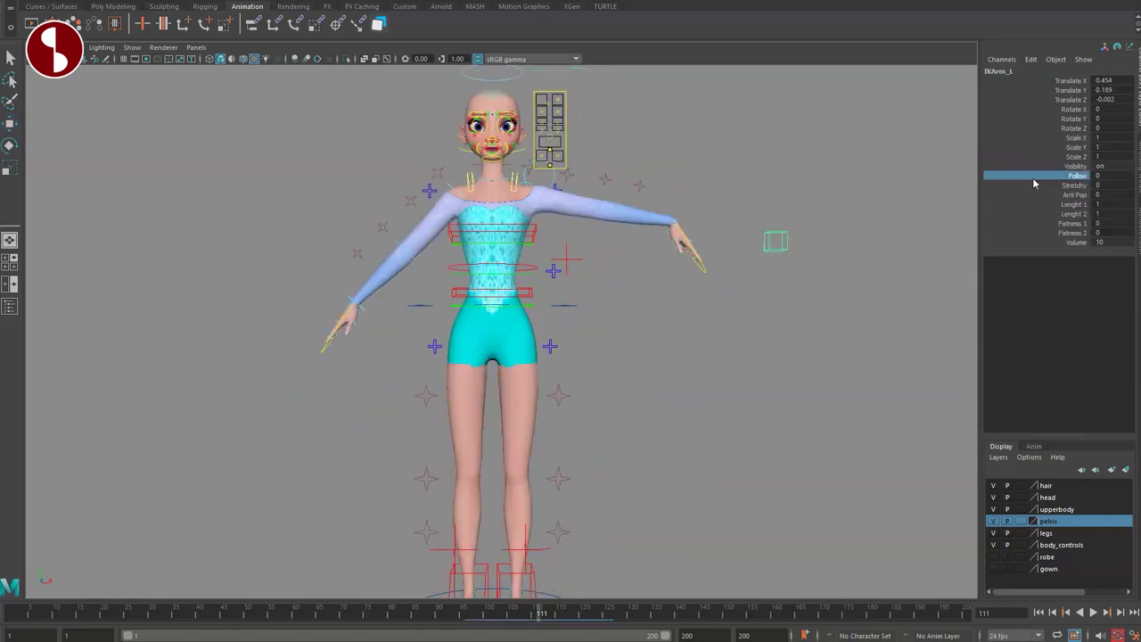
- Test the IK hand's Follow attribute by moving the root control sideways, and undo the changes
{"action": "left_click", "coordinate": [561, 305]}
{"action": "left_click_drag", "start_coordinate": [491, 308], "coordinate": [419, 348]}
{"action": "left_click_drag", "start_coordinate": [522, 390], "coordinate": [497, 387]}
{"action": "key", "text": "ctrl+z"}
{"action": "key", "text": "ctrl+z"}
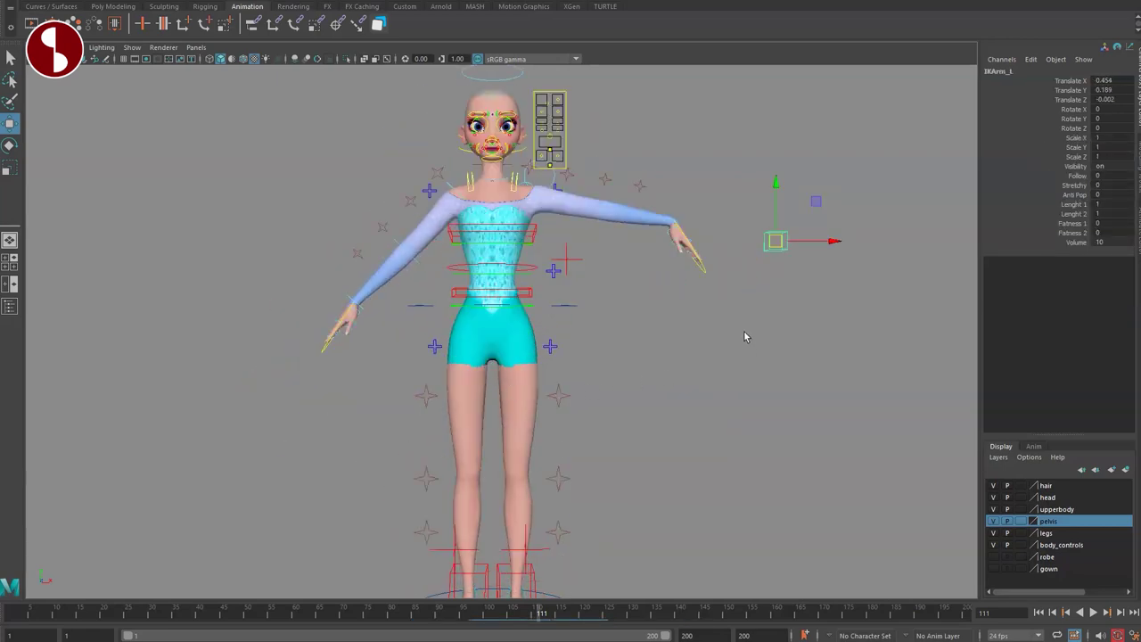
- Set the left IK hand's Stretchy to 10, test its Anti Pop attribute, and undo the Anti Pop change
{"action": "left_click", "coordinate": [1073, 185]}
{"action": "middle_click_drag", "start_coordinate": [900, 359], "coordinate": [969, 360]}
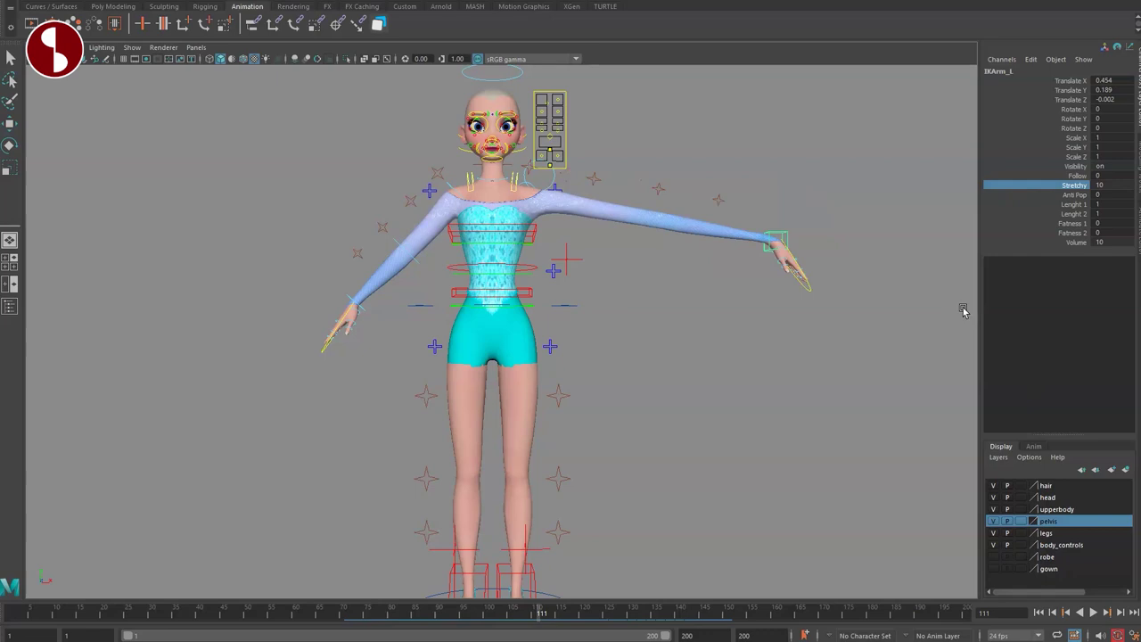
{"action": "left_click", "coordinate": [1031, 196]}
{"action": "middle_click_drag", "start_coordinate": [1031, 198], "coordinate": [968, 199]}
{"action": "key", "text": "ctrl+z"}
- Test the left IK arm's length and fatness attributes, undoing each change
{"action": "mouse_move", "coordinate": [1031, 205]}
{"action": "left_mouse_down"}
{"action": "mouse_move", "coordinate": [1032, 222]}
{"action": "mouse_move", "coordinate": [1016, 215]}
{"action": "left_mouse_up"}
{"action": "mouse_move", "coordinate": [891, 214]}
{"action": "middle_mouse_down"}
{"action": "mouse_move", "coordinate": [935, 217]}
{"action": "mouse_move", "coordinate": [878, 206]}
{"action": "middle_mouse_up"}
{"action": "key", "text": "ctrl+z"}
{"action": "left_click_drag", "start_coordinate": [1042, 224], "coordinate": [1043, 233]}
{"action": "middle_click_drag", "start_coordinate": [834, 196], "coordinate": [901, 232]}
{"action": "key", "text": "ctrl+z"}
- Test the left IK arm with Volume at 0 and undo the series of arm changes
{"action": "left_click", "coordinate": [1047, 242]}
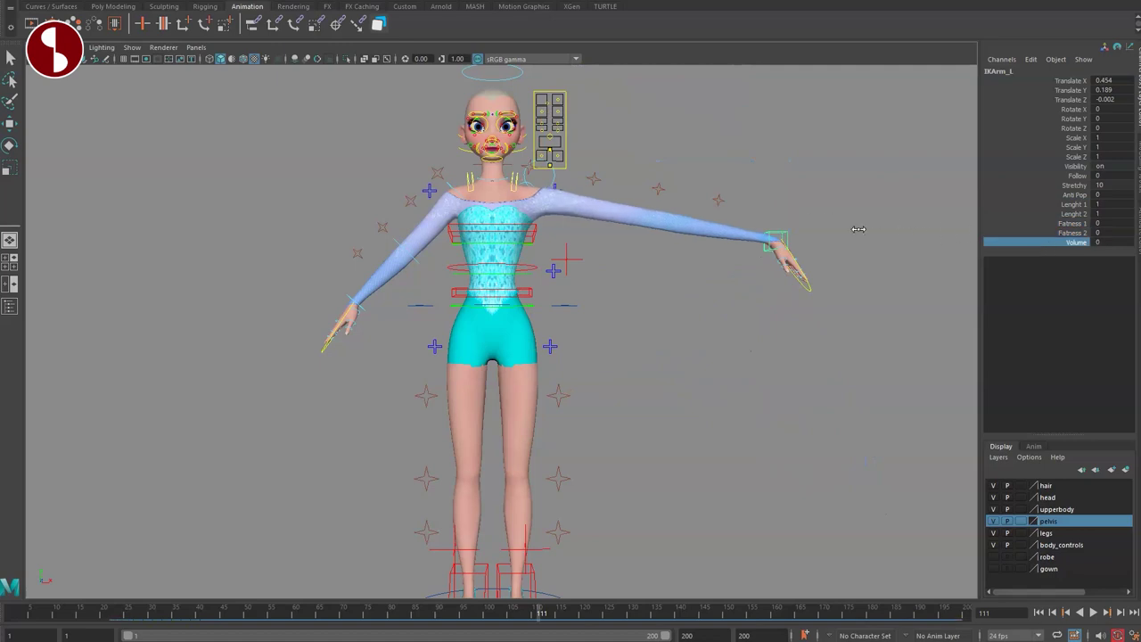
{"action": "key", "text": "ctrl+z"}
{"action": "key", "text": "ctrl+z"}
{"action": "key", "text": "ctrl+z"}
{"action": "key", "text": "ctrl+z"}
{"action": "key", "text": "ctrl+z"}
- Switch the left arm to IK with its FKIKBlend and raise the IK hand control
{"action": "right_click_drag", "start_coordinate": [544, 328], "coordinate": [633, 401], "text": "alt"}
{"action": "left_click", "coordinate": [1072, 80]}
{"action": "middle_click_drag", "start_coordinate": [841, 114], "coordinate": [1038, 260]}
{"action": "left_click", "coordinate": [662, 383]}
{"action": "left_click_drag", "start_coordinate": [641, 367], "coordinate": [658, 261]}
- Rotate the left IK hand control so the hand extends outward from the forearm, refining the angle from above
{"action": "key", "text": "e"}
{"action": "left_click_drag", "start_coordinate": [666, 210], "coordinate": [610, 213]}
{"action": "key", "text": "q"}
{"action": "left_click_drag", "start_coordinate": [611, 351], "coordinate": [626, 432], "text": "alt"}
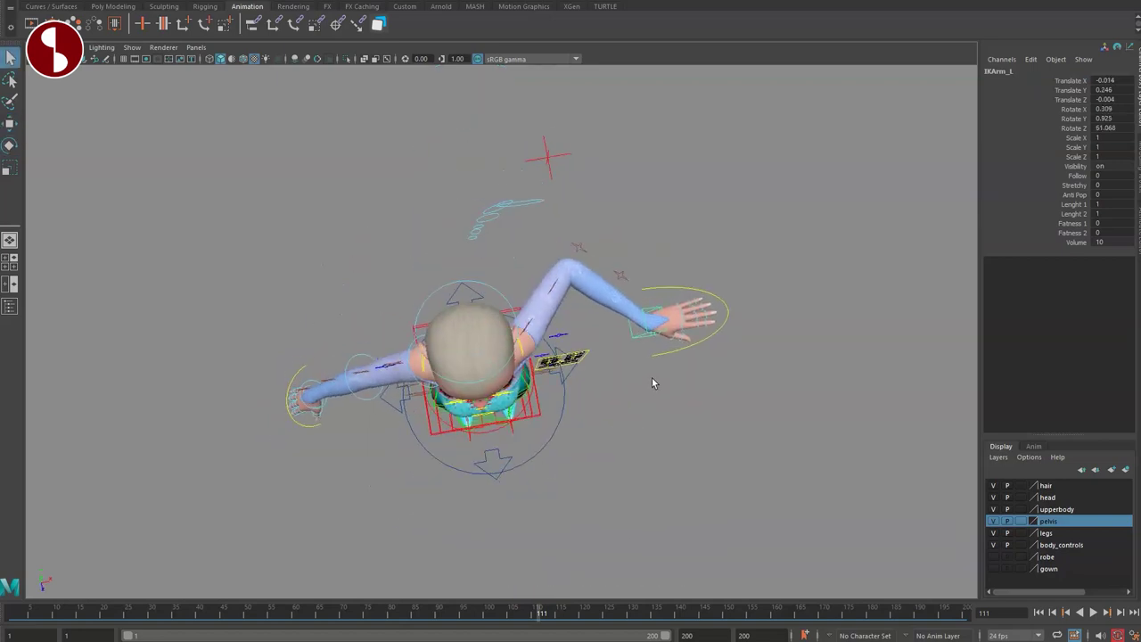
{"action": "key", "text": "e"}
{"action": "left_click_drag", "start_coordinate": [632, 379], "coordinate": [585, 343]}
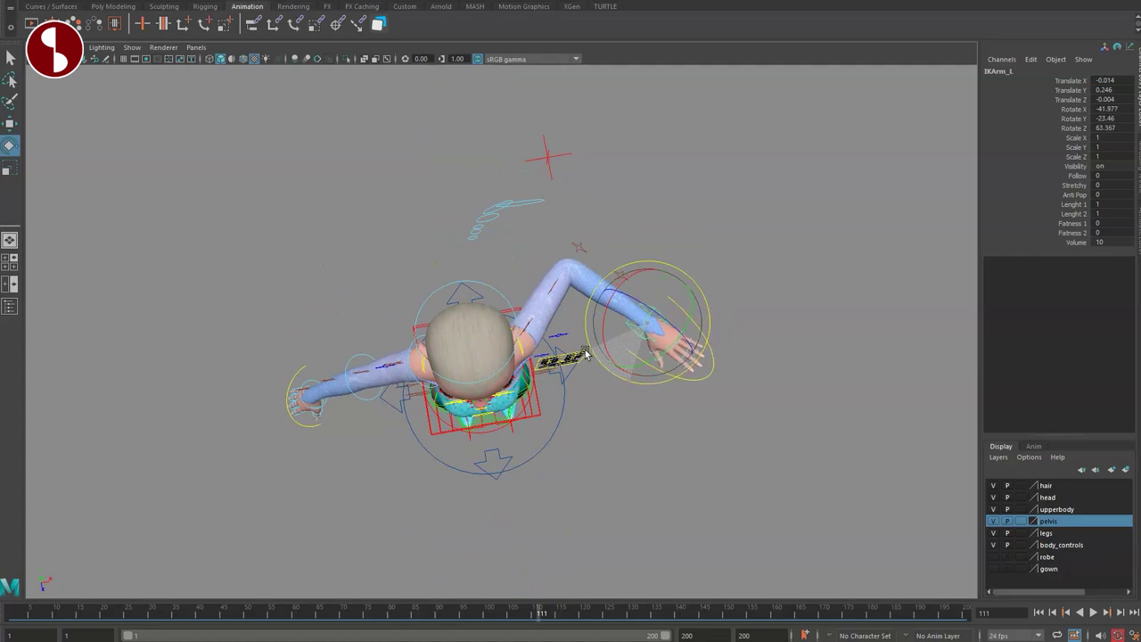
{"action": "key", "text": "q"}
- Select the left Fingers control, set Cup to 2.9, and undo a further attribute test on the hand
{"action": "left_click_drag", "start_coordinate": [669, 374], "coordinate": [671, 372]}
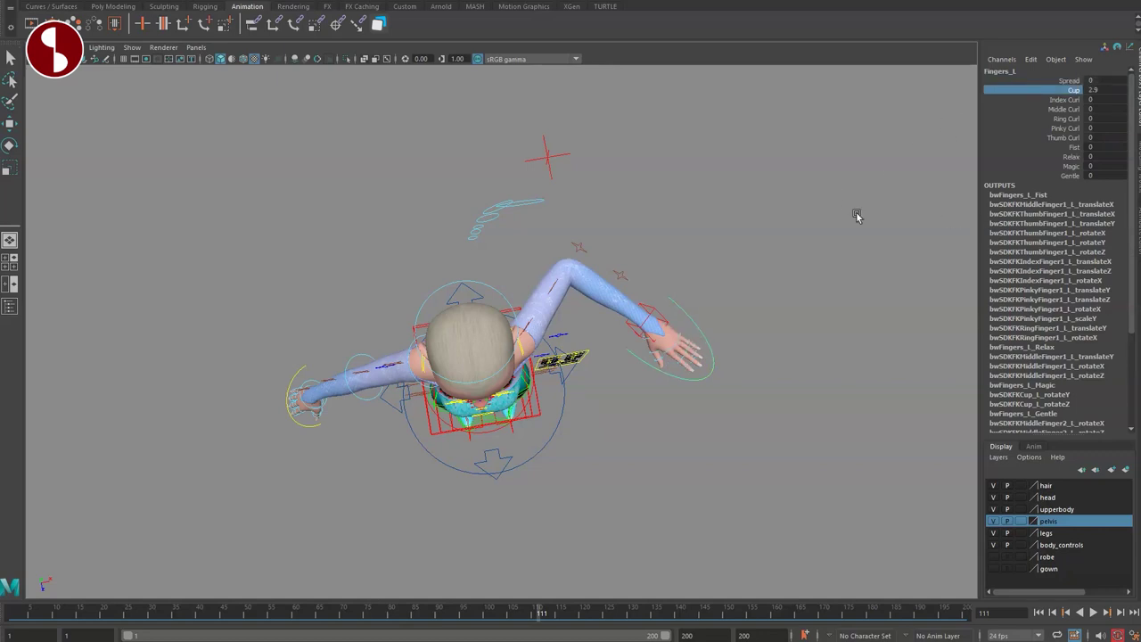
{"action": "left_click_drag", "start_coordinate": [856, 216], "coordinate": [741, 341], "text": "alt"}
{"action": "key", "text": "f"}
{"action": "left_click_drag", "start_coordinate": [763, 460], "coordinate": [813, 248], "text": "alt"}
{"action": "mouse_move", "coordinate": [932, 168]}
{"action": "middle_mouse_down"}
{"action": "mouse_move", "coordinate": [972, 166]}
{"action": "mouse_move", "coordinate": [912, 170]}
{"action": "middle_mouse_up"}
{"action": "key", "text": "ctrl+z"}
- Test the left hand's individual finger and thumb curls and a Fist value of 10, restoring the fingers
{"action": "left_click", "coordinate": [1041, 100]}
{"action": "middle_click_drag", "start_coordinate": [1034, 127], "coordinate": [892, 152]}
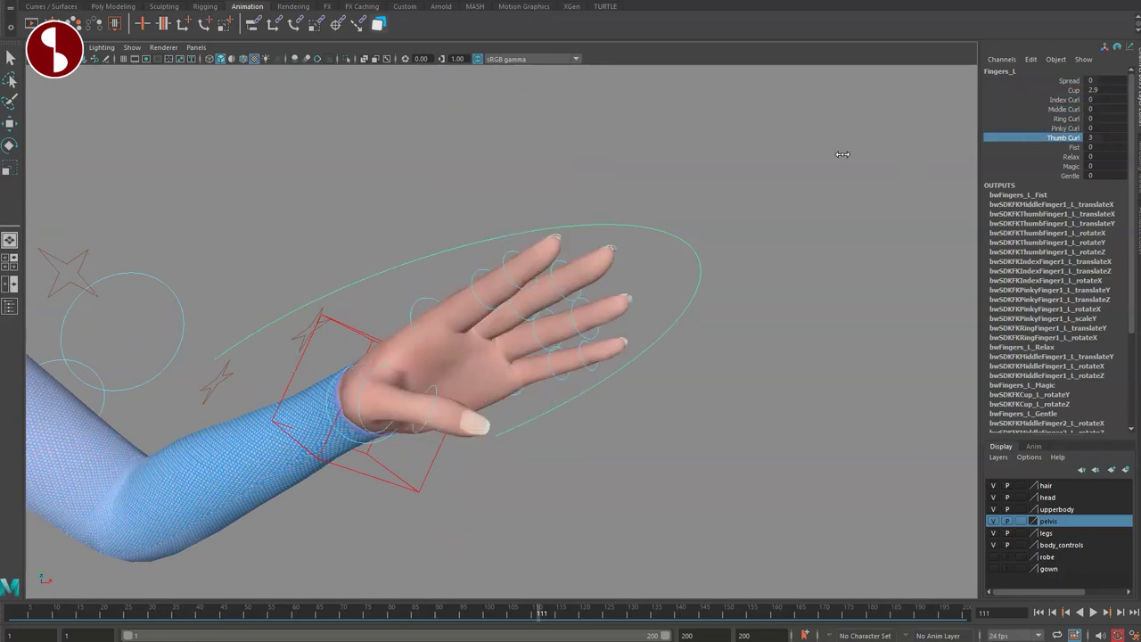
{"action": "middle_click_drag", "start_coordinate": [842, 154], "coordinate": [841, 170]}
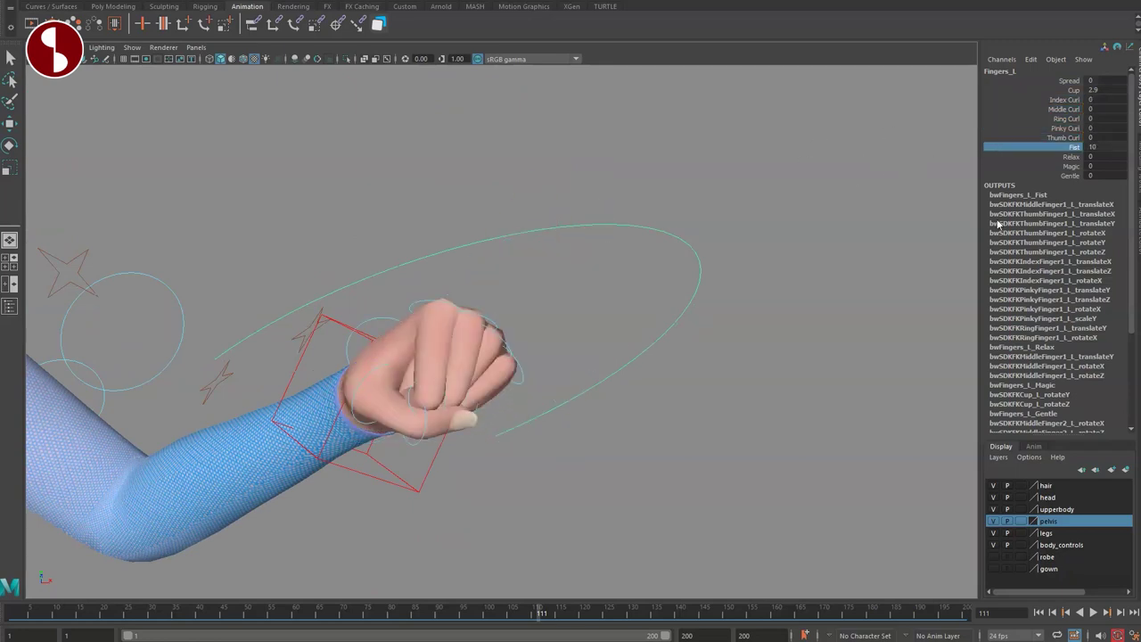
{"action": "left_click_drag", "start_coordinate": [802, 268], "coordinate": [869, 240], "text": "alt"}
{"action": "key", "text": "ctrl+z"}
- Set the left Fingers control's Relax to 10, examine the hand pose, and undo the change
{"action": "left_click", "coordinate": [1011, 158]}
{"action": "middle_click_drag", "start_coordinate": [825, 158], "coordinate": [891, 192]}
{"action": "right_click_drag", "start_coordinate": [891, 216], "coordinate": [632, 250], "text": "alt"}
{"action": "left_click_drag", "start_coordinate": [632, 250], "coordinate": [755, 282], "text": "alt"}
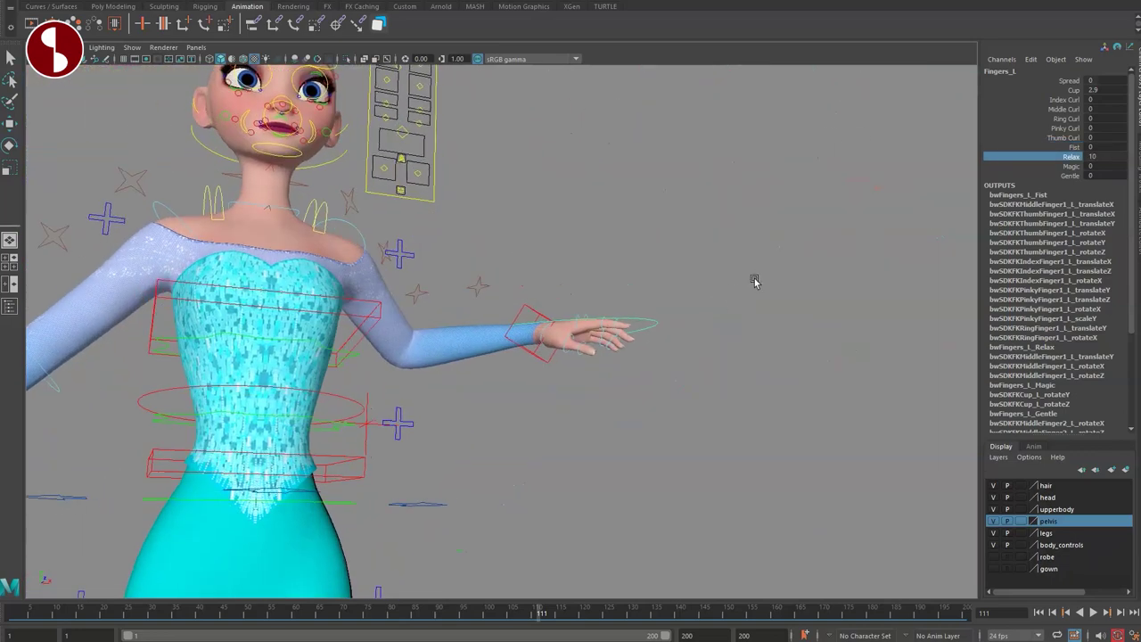
{"action": "left_click", "coordinate": [1000, 168]}
{"action": "key", "text": "ctrl+z"}
- Test the Magic and Gentle finger presets one after the other on the left hand
{"action": "middle_click_drag", "start_coordinate": [864, 184], "coordinate": [981, 235]}
{"action": "left_click_drag", "start_coordinate": [900, 268], "coordinate": [754, 318], "text": "alt"}
{"action": "left_click", "coordinate": [1027, 175]}
{"action": "middle_click_drag", "start_coordinate": [787, 202], "coordinate": [901, 255]}
{"action": "mouse_move", "coordinate": [719, 329]}
{"action": "left_mouse_down", "text": "alt"}
{"action": "mouse_move", "coordinate": [651, 303]}
{"action": "mouse_move", "coordinate": [728, 321]}
{"action": "left_mouse_up", "text": "alt"}
- Select the left index finger's FK controls, test rotating and scaling them, and clear the selection
{"action": "key", "text": "f"}
{"action": "left_click_drag", "start_coordinate": [625, 339], "coordinate": [652, 418], "text": "alt"}
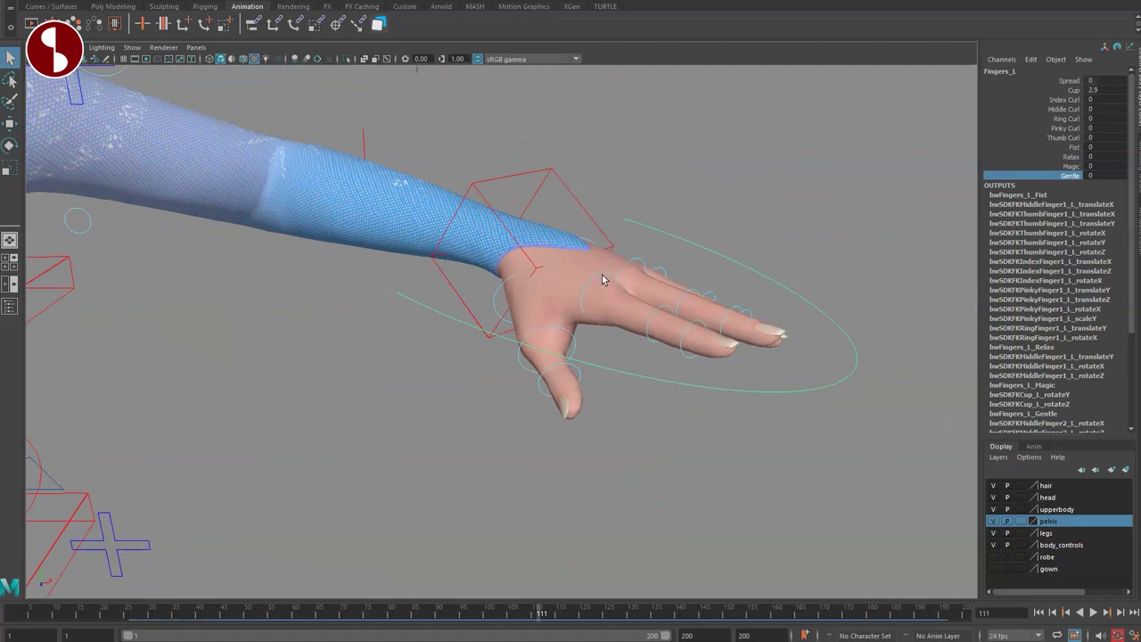
{"action": "left_click", "coordinate": [648, 337]}
{"action": "left_click", "coordinate": [685, 357]}
{"action": "key", "text": "e"}
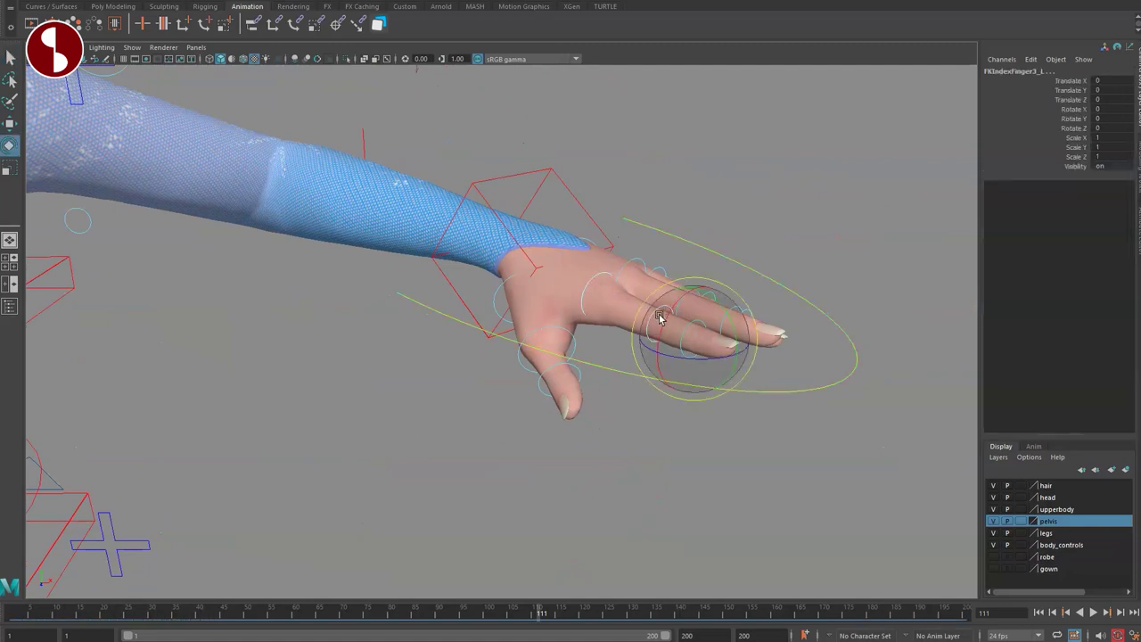
{"action": "left_click_drag", "start_coordinate": [722, 301], "coordinate": [695, 300]}
{"action": "key", "text": "ctrl+z"}
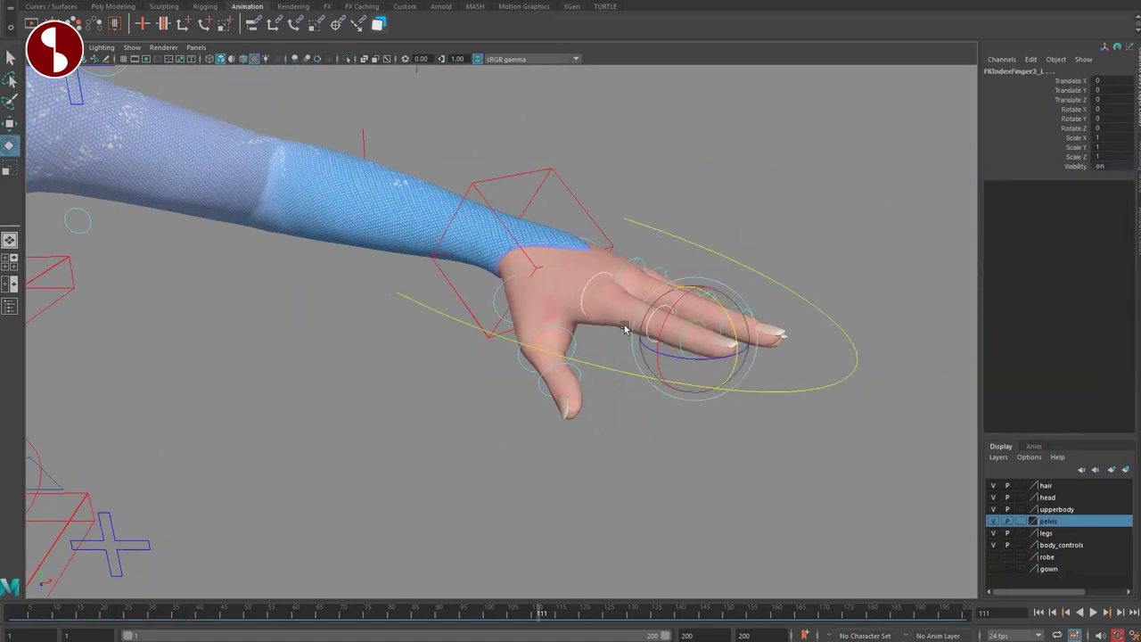
{"action": "key", "text": "r"}
{"action": "left_click_drag", "start_coordinate": [694, 339], "coordinate": [1080, 464]}
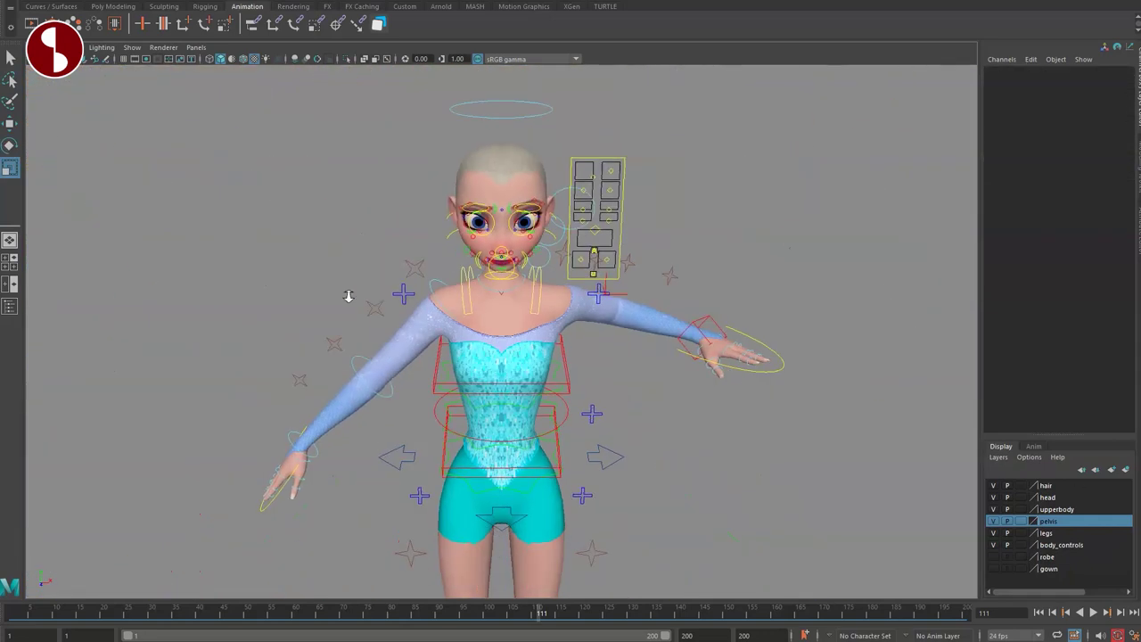
- Select the left arm's shoulder and elbow bend controls and examine their Stiff attribute
{"action": "key", "text": "q"}
{"action": "left_click", "coordinate": [580, 315]}
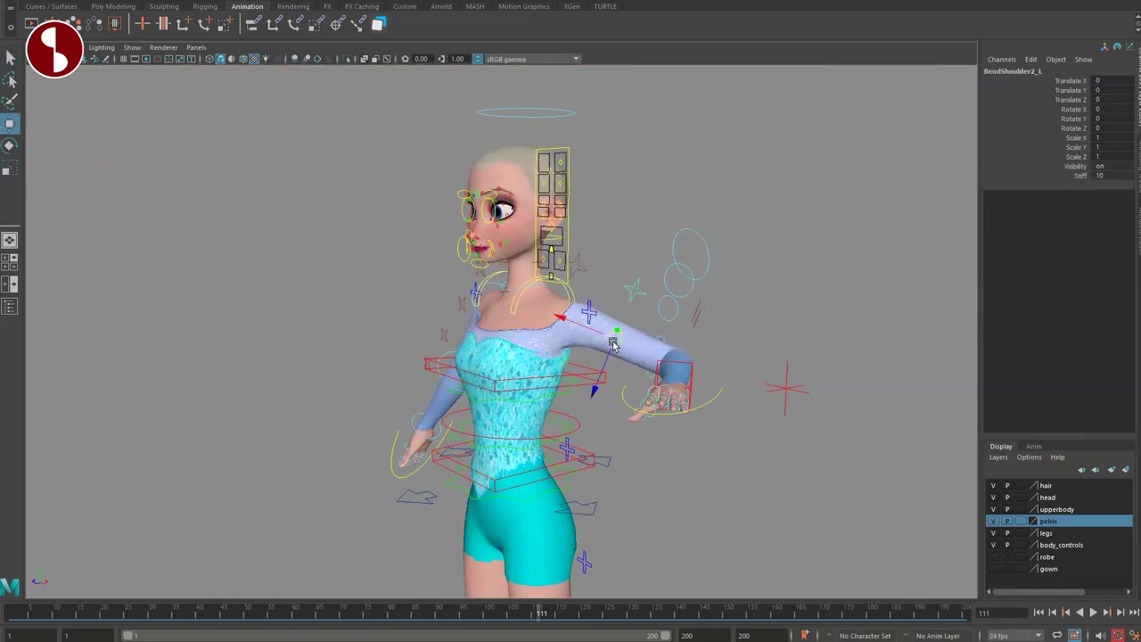
{"action": "left_click", "coordinate": [637, 325]}
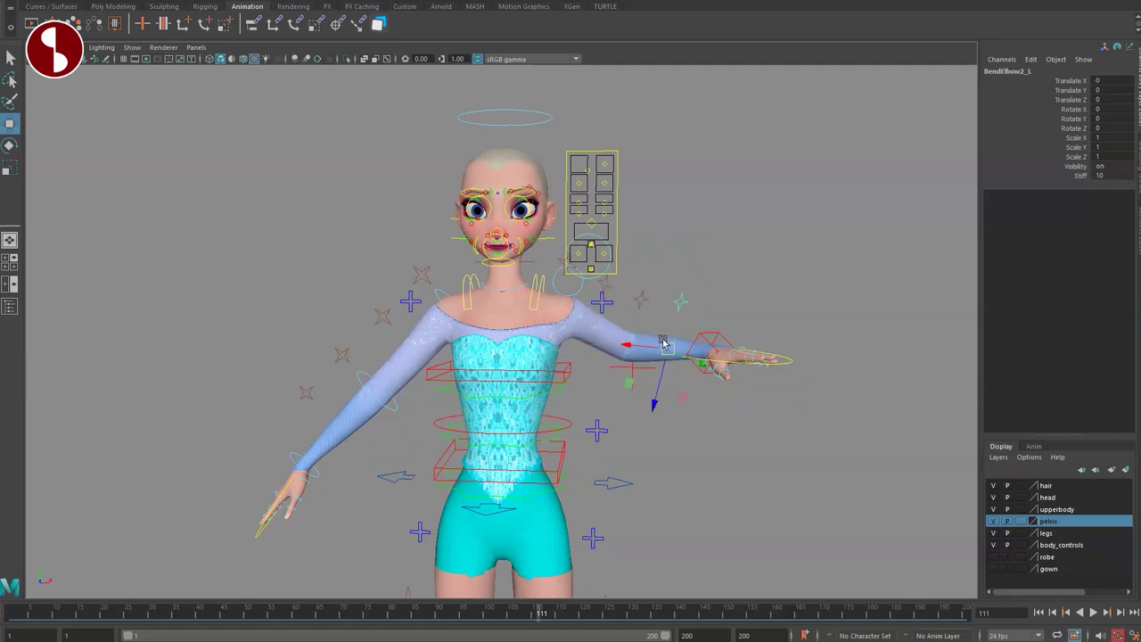
{"action": "left_click", "coordinate": [1042, 176]}
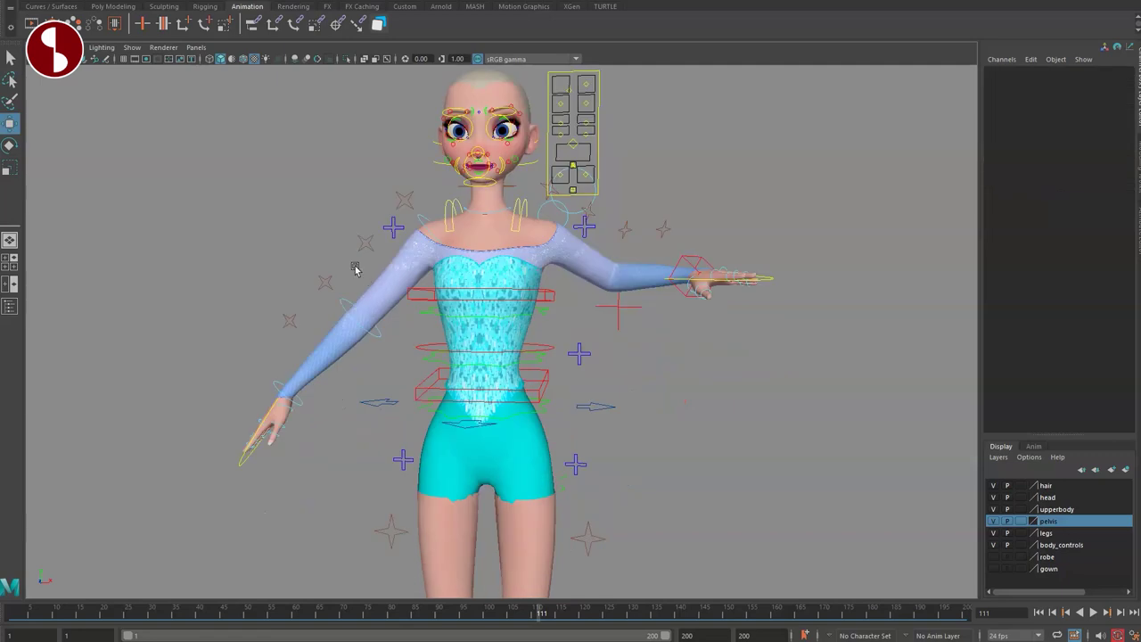
- Select the FK neck control, test rotating it, and undo the rotation
{"action": "left_click_drag", "start_coordinate": [354, 267], "coordinate": [672, 369], "text": "alt"}
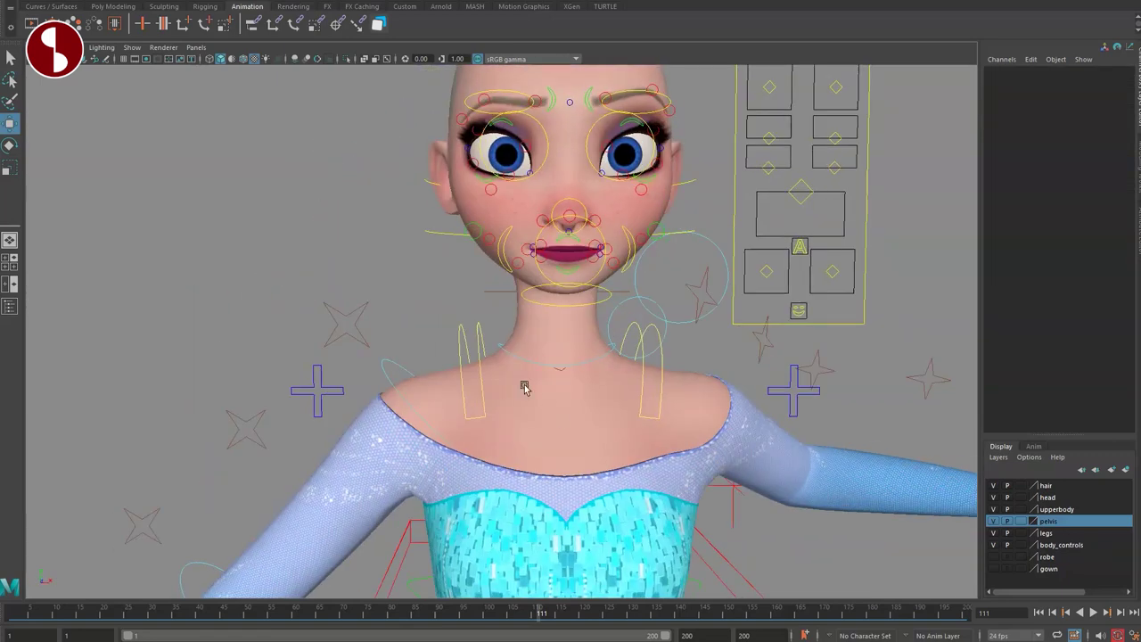
{"action": "left_click", "coordinate": [528, 378]}
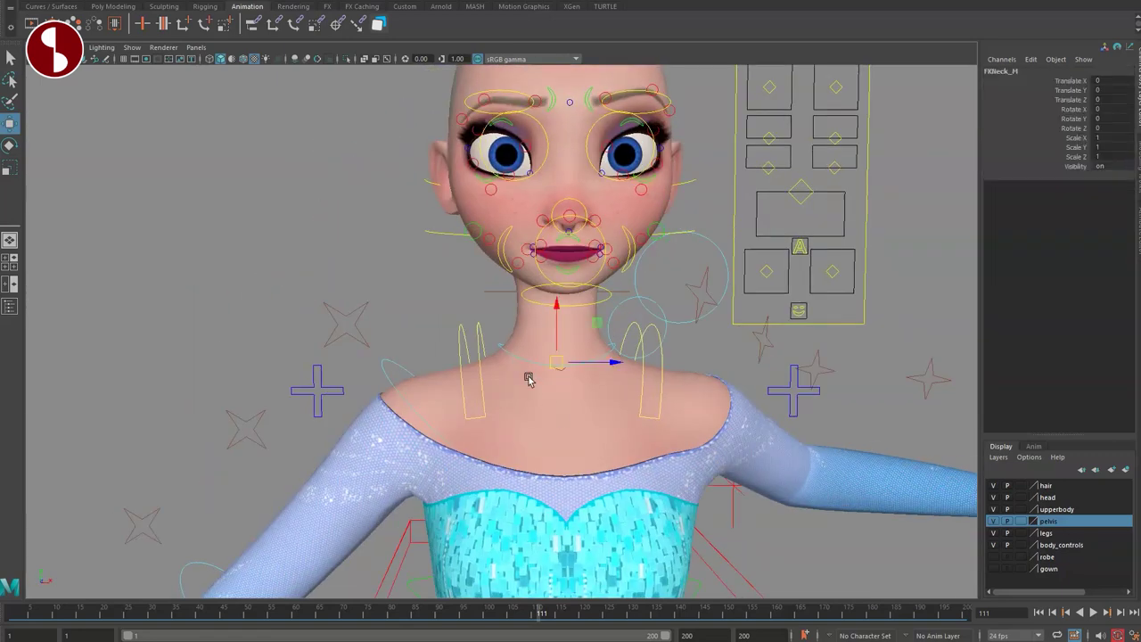
{"action": "middle_click_drag", "start_coordinate": [529, 401], "coordinate": [553, 479], "text": "alt"}
{"action": "scroll", "coordinate": [553, 478], "scroll_direction": "down", "scroll_amount": 3}
{"action": "key", "text": "e"}
{"action": "left_click_drag", "start_coordinate": [553, 378], "coordinate": [524, 410]}
{"action": "key", "text": "ctrl+z"}
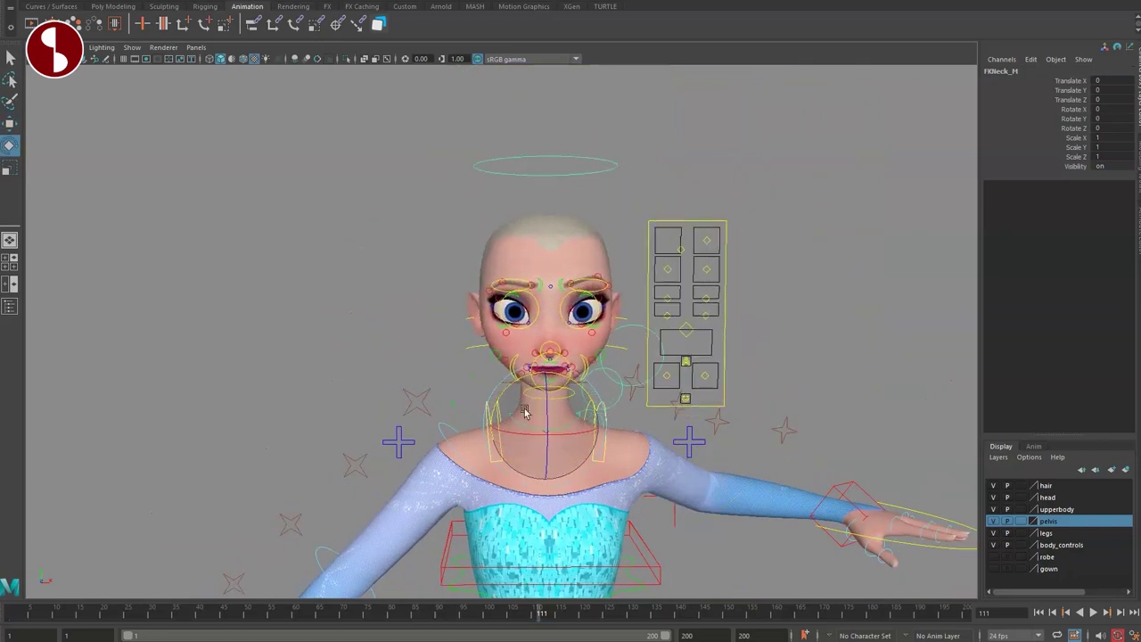
- Select the FK head control above the head, test rotating it, and undo the rotation
{"action": "middle_click_drag", "start_coordinate": [505, 414], "coordinate": [468, 380], "text": "alt"}
{"action": "scroll", "coordinate": [467, 378], "scroll_direction": "up", "scroll_amount": 1}
{"action": "key", "text": "q"}
{"action": "left_click", "coordinate": [539, 106]}
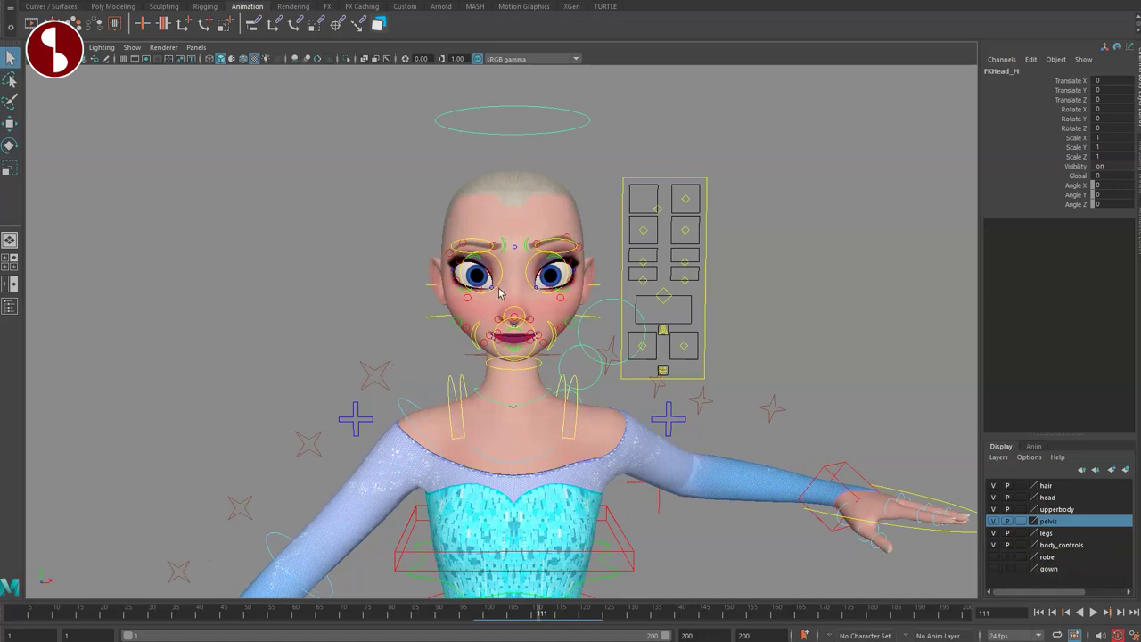
{"action": "middle_click_drag", "start_coordinate": [499, 293], "coordinate": [474, 297], "text": "alt"}
{"action": "scroll", "coordinate": [472, 283], "scroll_direction": "down", "scroll_amount": 1}
{"action": "left_click_drag", "start_coordinate": [465, 270], "coordinate": [500, 278]}
{"action": "key", "text": "ctrl+z"}
- Test moving the head control upward and undo the move
{"action": "left_click_drag", "start_coordinate": [428, 329], "coordinate": [574, 356], "text": "alt"}
{"action": "key", "text": "q"}
{"action": "left_click_drag", "start_coordinate": [488, 349], "coordinate": [466, 375], "text": "alt"}
{"action": "scroll", "coordinate": [466, 365], "scroll_direction": "up", "scroll_amount": 2}
{"action": "left_click", "coordinate": [459, 281]}
{"action": "key", "text": "w"}
{"action": "left_click_drag", "start_coordinate": [514, 287], "coordinate": [524, 200]}
{"action": "left_click_drag", "start_coordinate": [569, 297], "coordinate": [514, 362], "text": "alt"}
{"action": "key", "text": "ctrl+z"}
- Test scaling the head control up and undo the scale changes
{"action": "key", "text": "r"}
{"action": "key", "text": "ctrl+z"}
{"action": "left_click_drag", "start_coordinate": [520, 374], "coordinate": [394, 388], "text": "alt"}
{"action": "key", "text": "r"}
{"action": "left_click_drag", "start_coordinate": [592, 379], "coordinate": [962, 460]}
{"action": "key", "text": "ctrl+z"}
{"action": "key", "text": "ctrl+z"}
- Move the facial control box sideways away from the head to about Translate X 0.387
{"action": "left_click", "coordinate": [532, 414]}
{"action": "left_click", "coordinate": [245, 305]}
{"action": "right_click_drag", "start_coordinate": [327, 331], "coordinate": [277, 289], "text": "alt"}
{"action": "left_click", "coordinate": [557, 227]}
{"action": "key", "text": "w"}
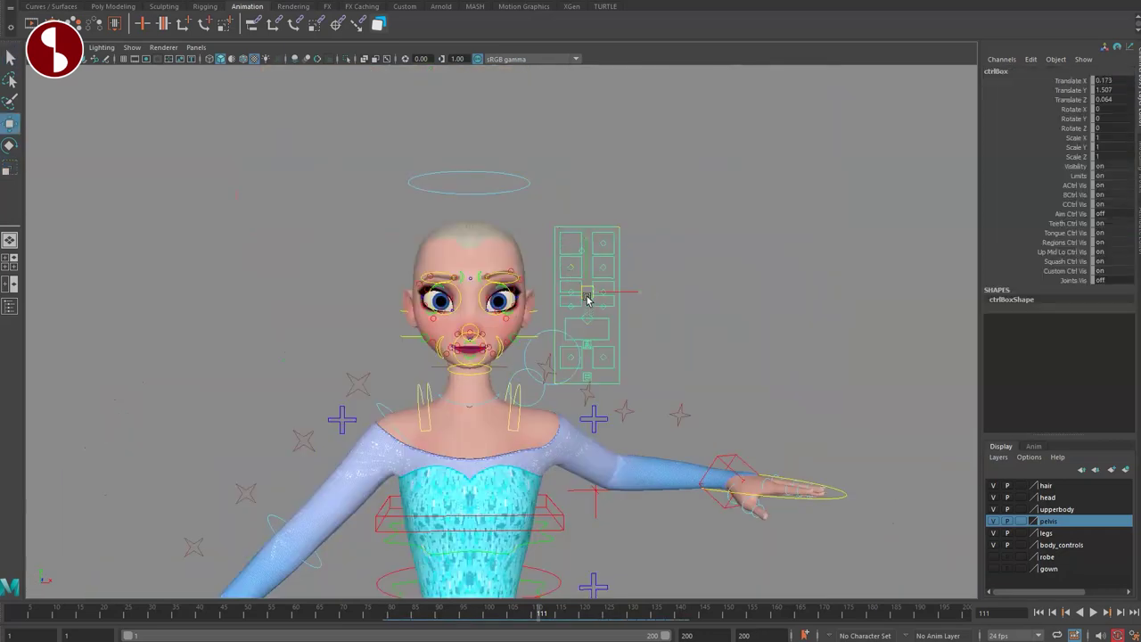
{"action": "left_click_drag", "start_coordinate": [587, 298], "coordinate": [733, 295]}
{"action": "key", "text": "q"}
- Rotate the jaw control to about 7 on Rotate X so the mouth is slightly open
{"action": "right_click_drag", "start_coordinate": [463, 339], "coordinate": [571, 419], "text": "alt"}
{"action": "middle_click_drag", "start_coordinate": [521, 343], "coordinate": [558, 433], "text": "alt"}
{"action": "left_click_drag", "start_coordinate": [558, 433], "coordinate": [532, 429], "text": "alt"}
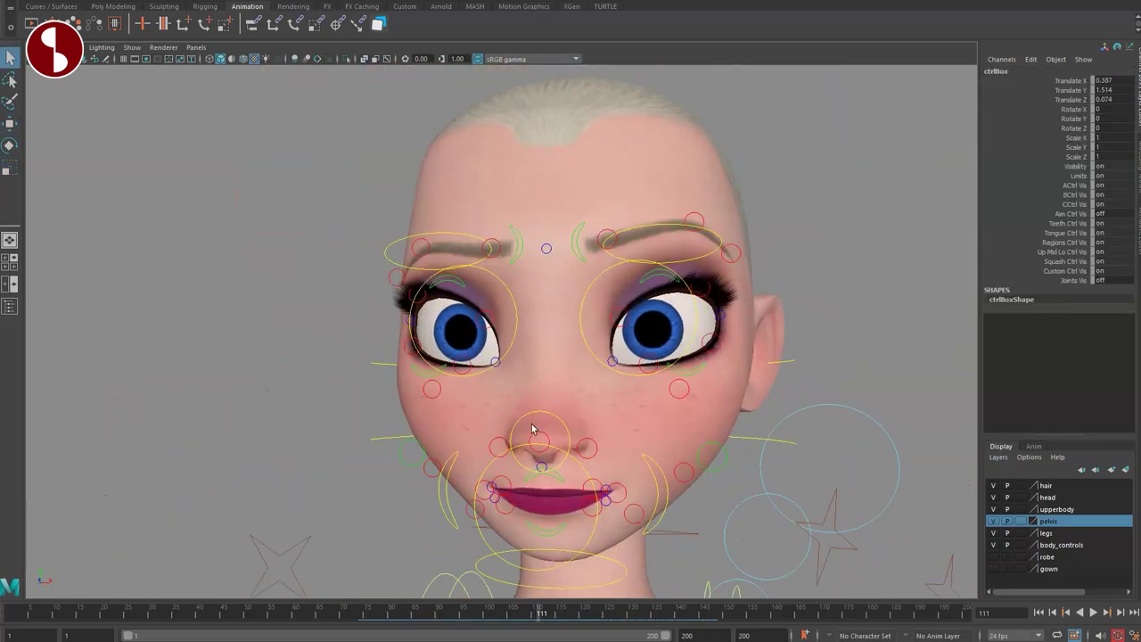
{"action": "right_click_drag", "start_coordinate": [532, 429], "coordinate": [519, 395], "text": "alt"}
{"action": "left_click_drag", "start_coordinate": [519, 394], "coordinate": [540, 401], "text": "alt"}
{"action": "middle_click_drag", "start_coordinate": [488, 468], "coordinate": [461, 415], "text": "alt"}
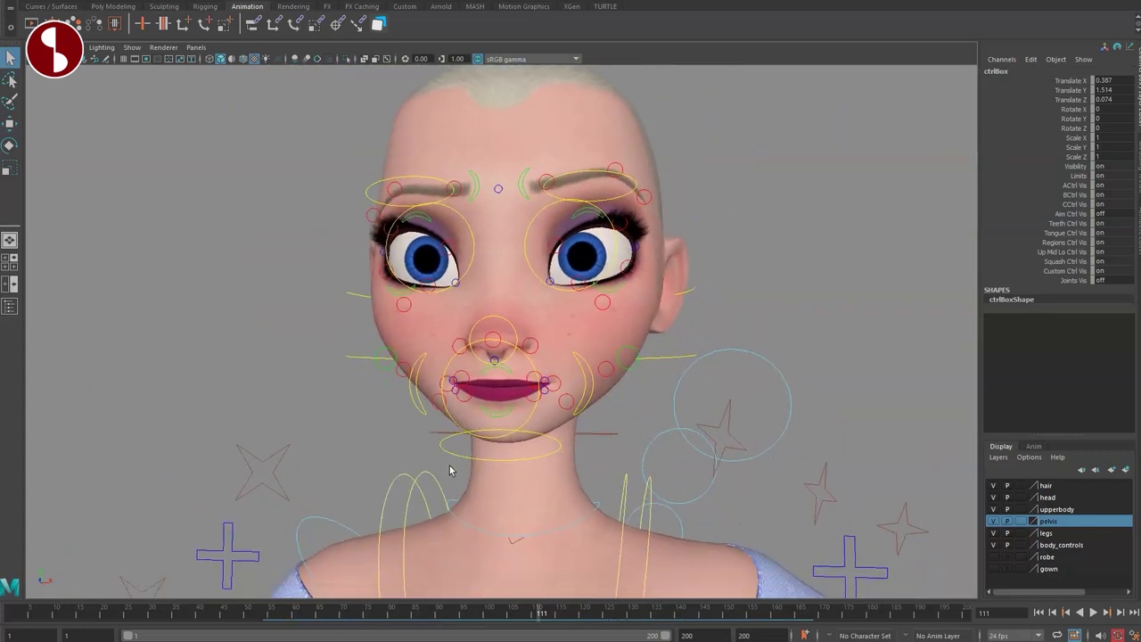
{"action": "left_click", "coordinate": [490, 417]}
{"action": "key", "text": "e"}
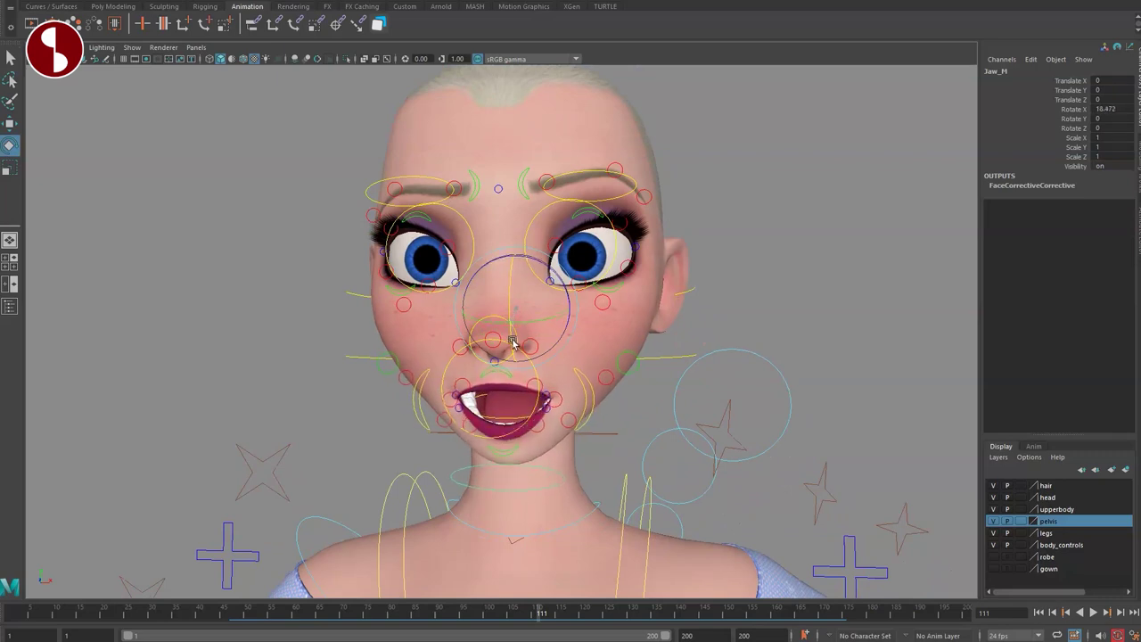
{"action": "key", "text": "q"}
- Test small adjustments of the controls around the nose and mouth, undoing each one
{"action": "left_click_drag", "start_coordinate": [525, 339], "coordinate": [560, 343], "text": "alt"}
{"action": "right_click_drag", "start_coordinate": [499, 374], "coordinate": [570, 419], "text": "alt"}
{"action": "middle_click_drag", "start_coordinate": [506, 486], "coordinate": [505, 405], "text": "alt"}
{"action": "left_click_drag", "start_coordinate": [537, 212], "coordinate": [584, 235]}
{"action": "key", "text": "ctrl+z"}
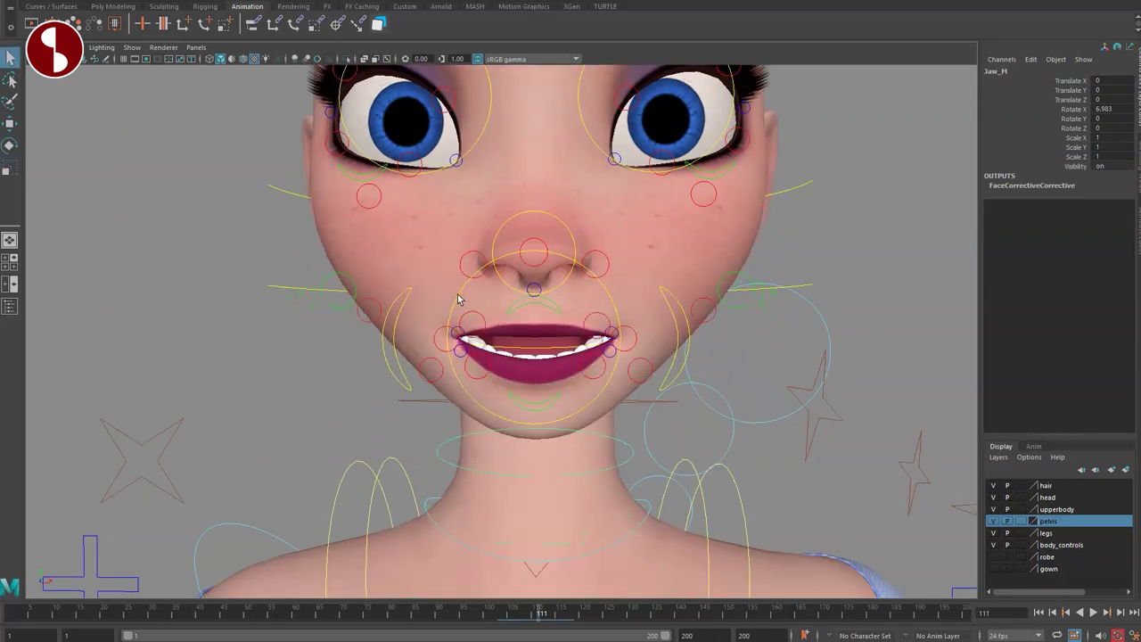
{"action": "left_click_drag", "start_coordinate": [528, 335], "coordinate": [525, 323]}
{"action": "key", "text": "ctrl+z"}
{"action": "key", "text": "q"}
- Test pulling the right smile control outward and upward, and undo the change
{"action": "left_click", "coordinate": [399, 352]}
{"action": "key", "text": "w"}
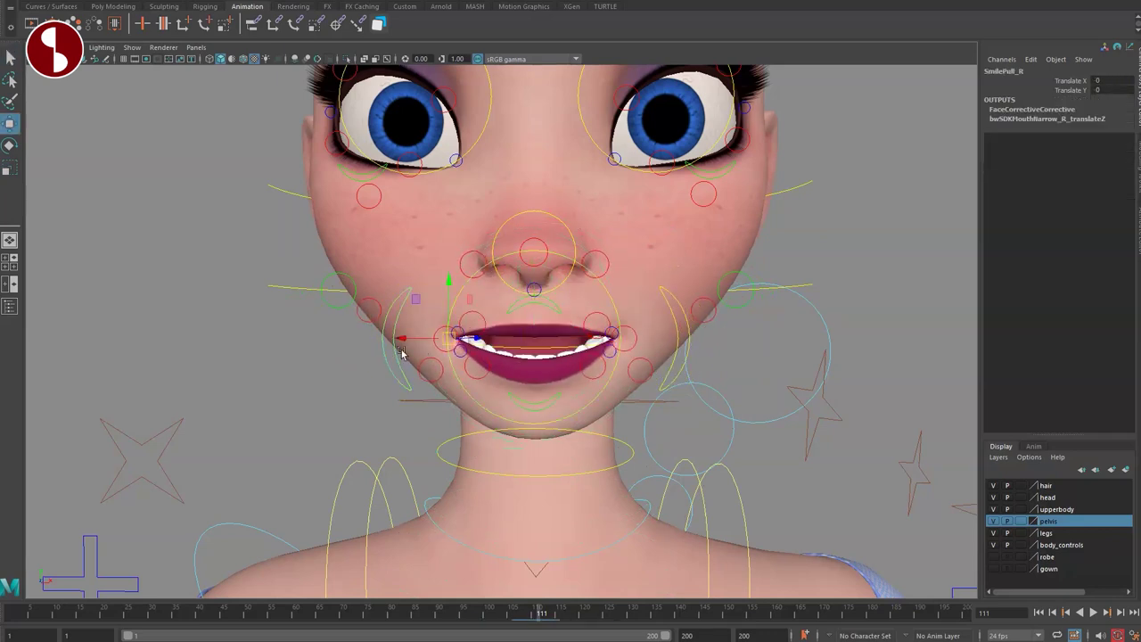
{"action": "left_click_drag", "start_coordinate": [385, 304], "coordinate": [397, 249]}
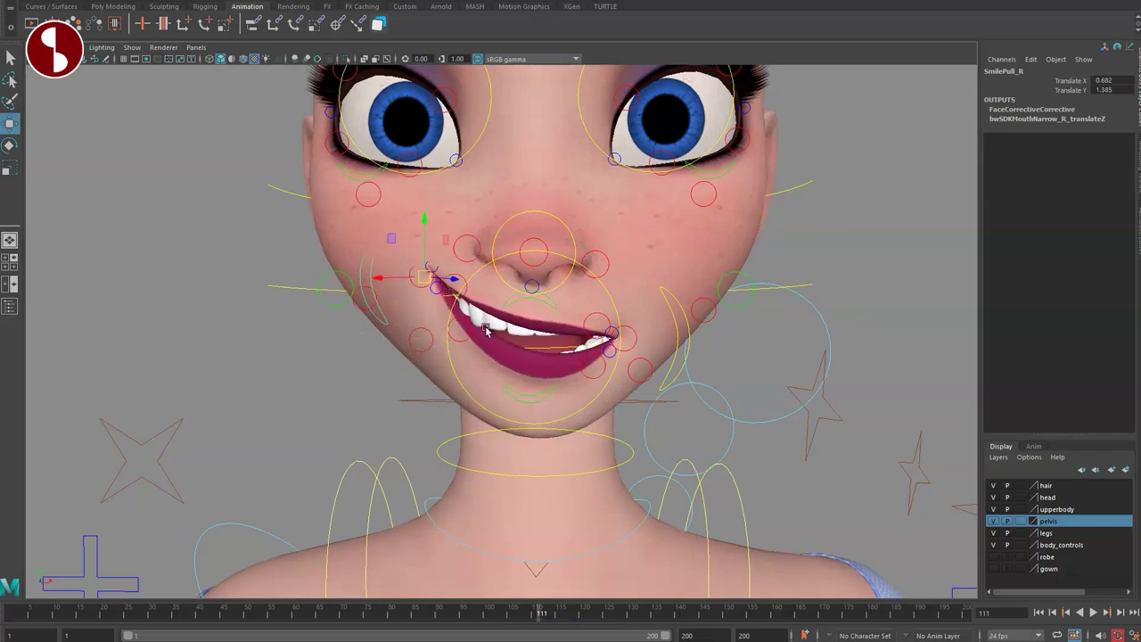
{"action": "key", "text": "ctrl+z"}
- Test moving the middle upper lip control upward and undo the move
{"action": "middle_click_drag", "start_coordinate": [505, 353], "coordinate": [491, 325], "text": "alt"}
{"action": "left_click_drag", "start_coordinate": [528, 328], "coordinate": [437, 333], "text": "alt"}
{"action": "middle_click_drag", "start_coordinate": [437, 333], "coordinate": [595, 325], "text": "alt"}
{"action": "right_click_drag", "start_coordinate": [595, 325], "coordinate": [664, 335], "text": "alt"}
{"action": "middle_click_drag", "start_coordinate": [664, 335], "coordinate": [574, 326], "text": "alt"}
{"action": "mouse_move", "coordinate": [575, 327]}
{"action": "left_mouse_down", "text": "alt"}
{"action": "mouse_move", "coordinate": [555, 327]}
{"action": "mouse_move", "coordinate": [575, 328]}
{"action": "left_mouse_up", "text": "alt"}
{"action": "left_click", "coordinate": [524, 261]}
{"action": "key", "text": "w"}
{"action": "left_click_drag", "start_coordinate": [551, 272], "coordinate": [550, 254]}
{"action": "key", "text": "ctrl+z"}
- Test moving and rotating the middle lower lip control, restoring its default pose
{"action": "left_click", "coordinate": [542, 370]}
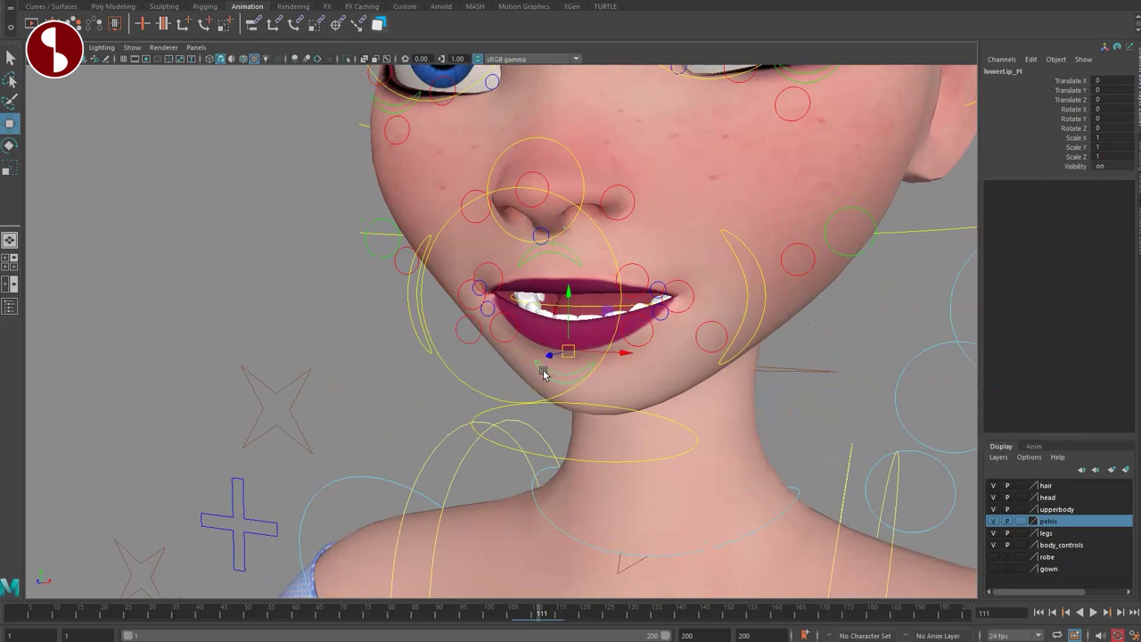
{"action": "left_click_drag", "start_coordinate": [564, 356], "coordinate": [559, 375]}
{"action": "key", "text": "ctrl+z"}
{"action": "key", "text": "e"}
{"action": "left_click_drag", "start_coordinate": [552, 329], "coordinate": [542, 377]}
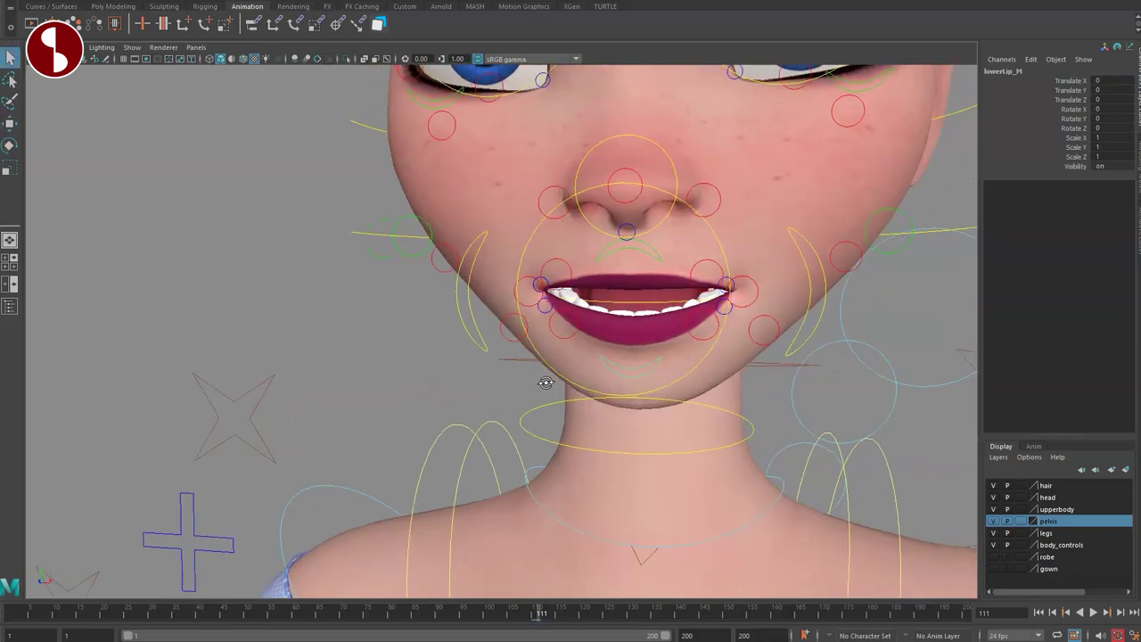
- Test moving the two right upper lip controls, A and B, and undo the changes
{"action": "left_click_drag", "start_coordinate": [577, 269], "coordinate": [578, 232]}
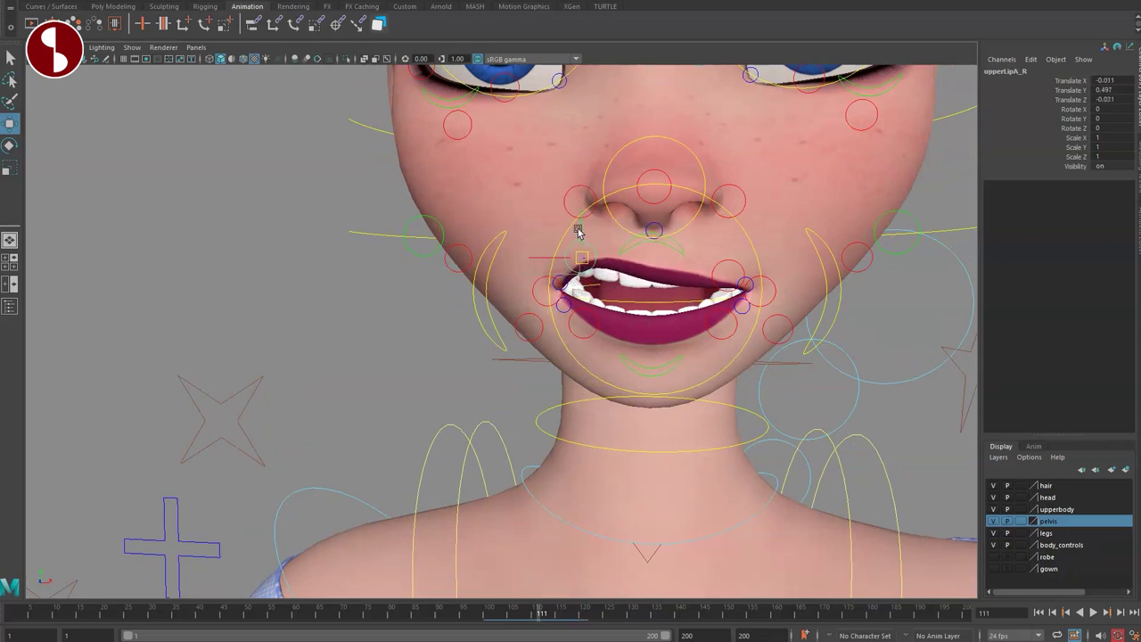
{"action": "key", "text": "ctrl+z"}
{"action": "key", "text": "ctrl+z"}
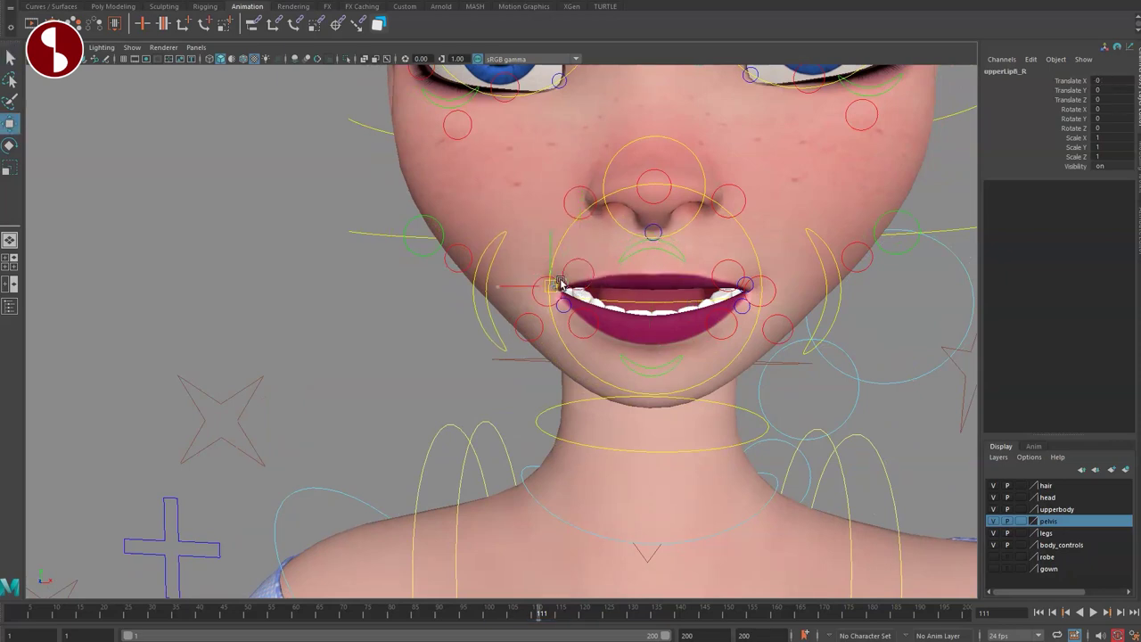
{"action": "key", "text": "ctrl+z"}
{"action": "key", "text": "ctrl+z"}
- Test moving the nose controls, including the one under the nose, undoing each move
{"action": "left_click_drag", "start_coordinate": [660, 370], "coordinate": [614, 368], "text": "alt"}
{"action": "right_click_drag", "start_coordinate": [614, 369], "coordinate": [588, 369], "text": "alt"}
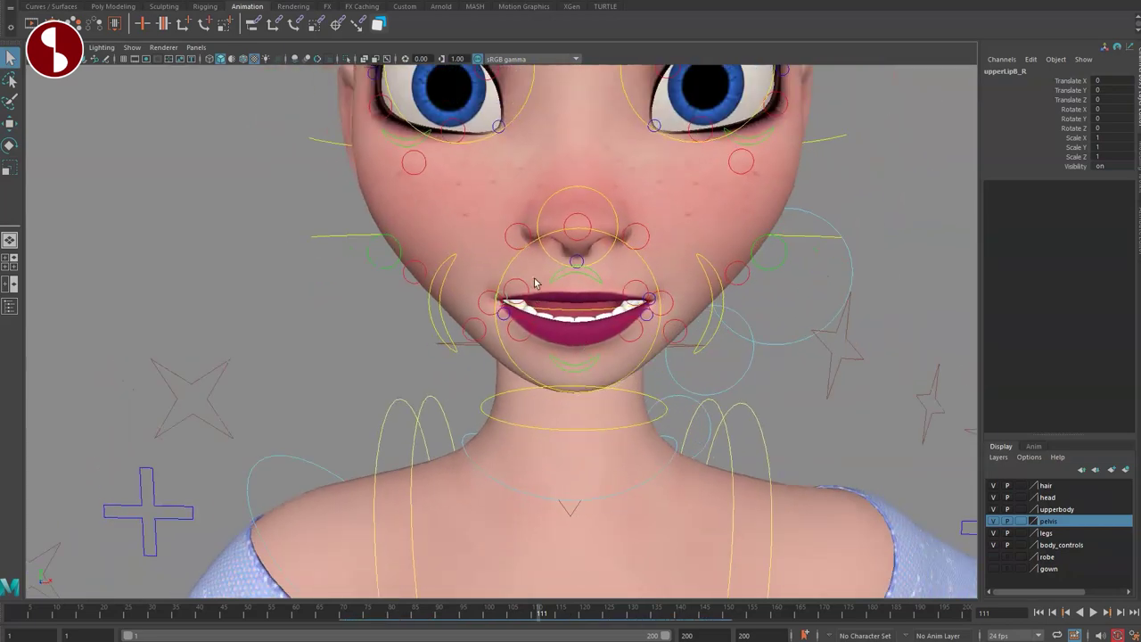
{"action": "left_click", "coordinate": [568, 265]}
{"action": "key", "text": "w"}
{"action": "left_click_drag", "start_coordinate": [577, 225], "coordinate": [504, 188]}
{"action": "key", "text": "ctrl+z"}
{"action": "key", "text": "ctrl+z"}
{"action": "key", "text": "q"}
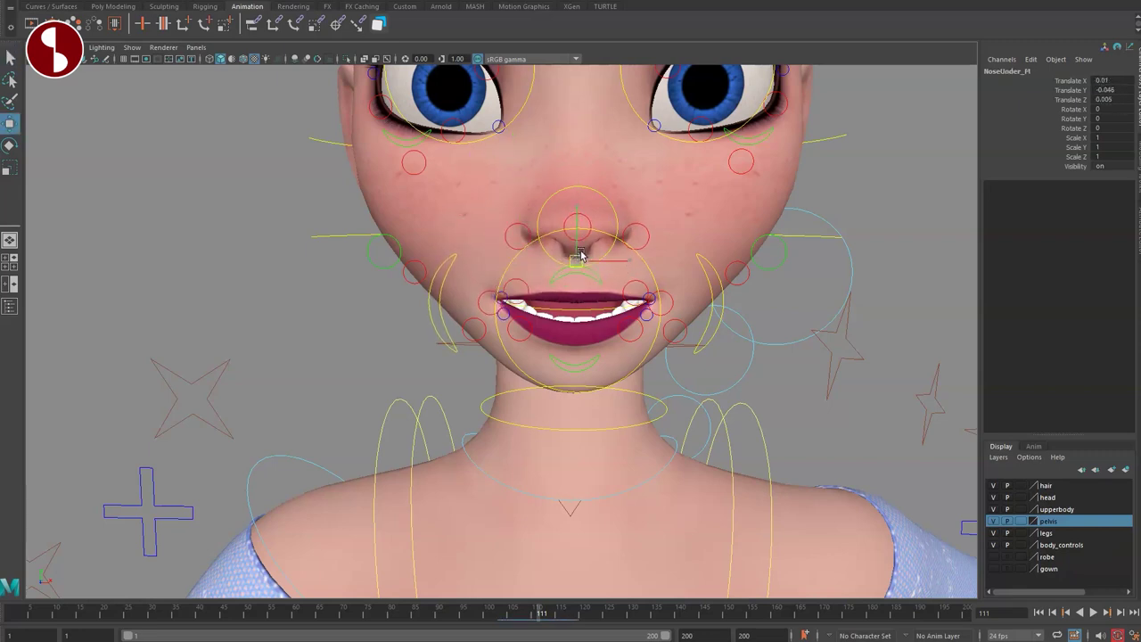
{"action": "key", "text": "ctrl+z"}
{"action": "key", "text": "q"}
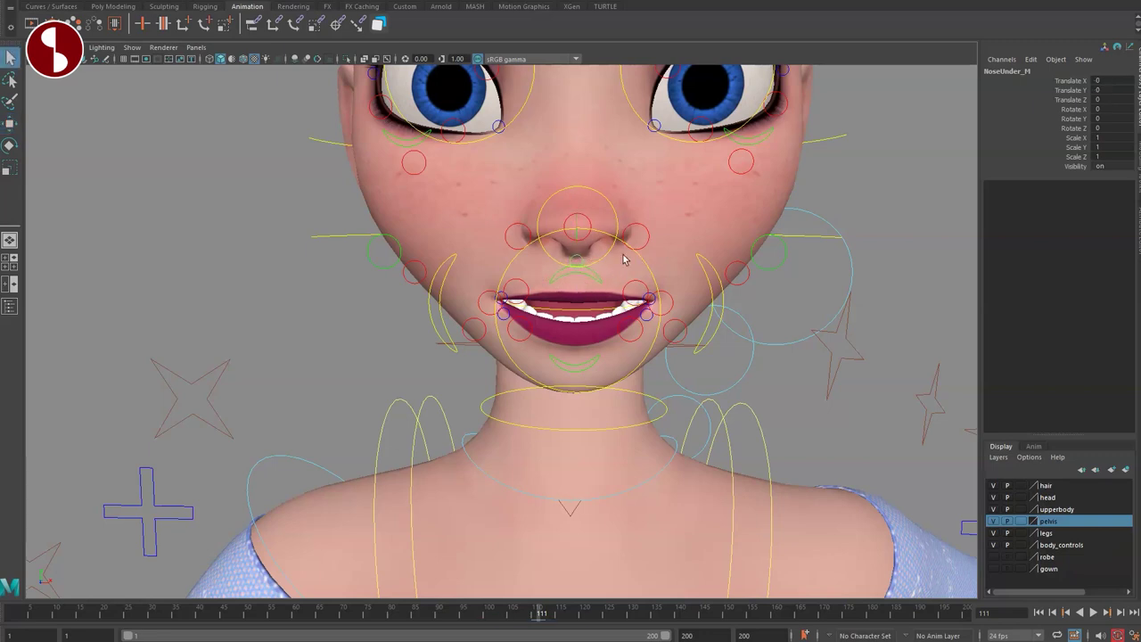
- Test the left nose corner and right frown bulge controls, undoing each change
{"action": "key", "text": "w"}
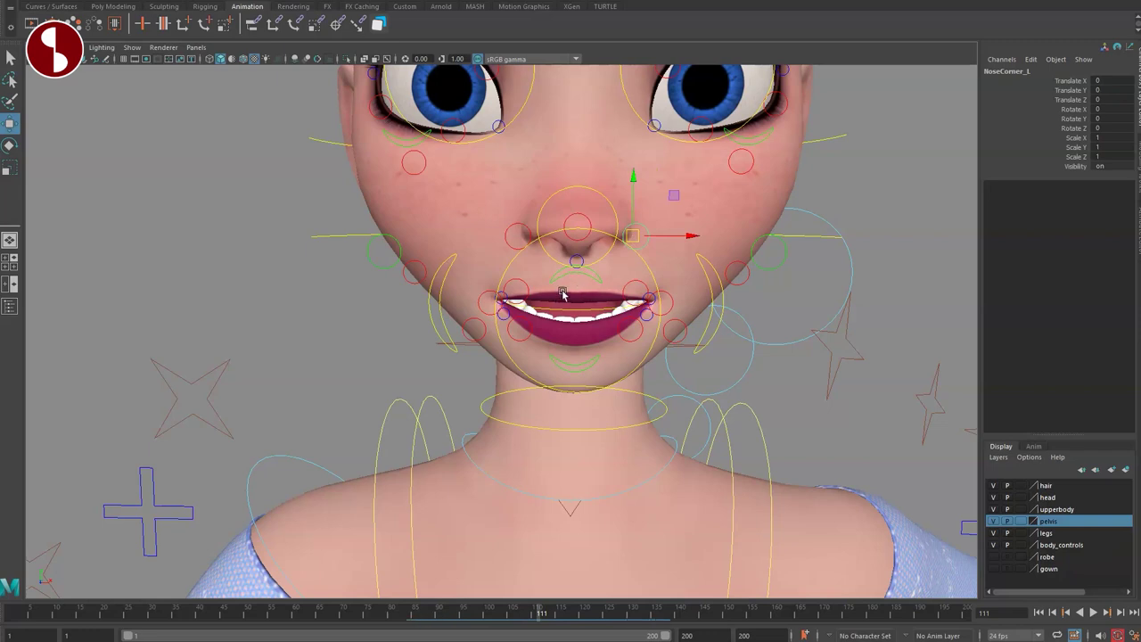
{"action": "left_click_drag", "start_coordinate": [394, 314], "coordinate": [397, 290], "text": "alt"}
{"action": "key", "text": "ctrl+z"}
{"action": "left_click_drag", "start_coordinate": [510, 339], "coordinate": [490, 358]}
{"action": "key", "text": "ctrl+z"}
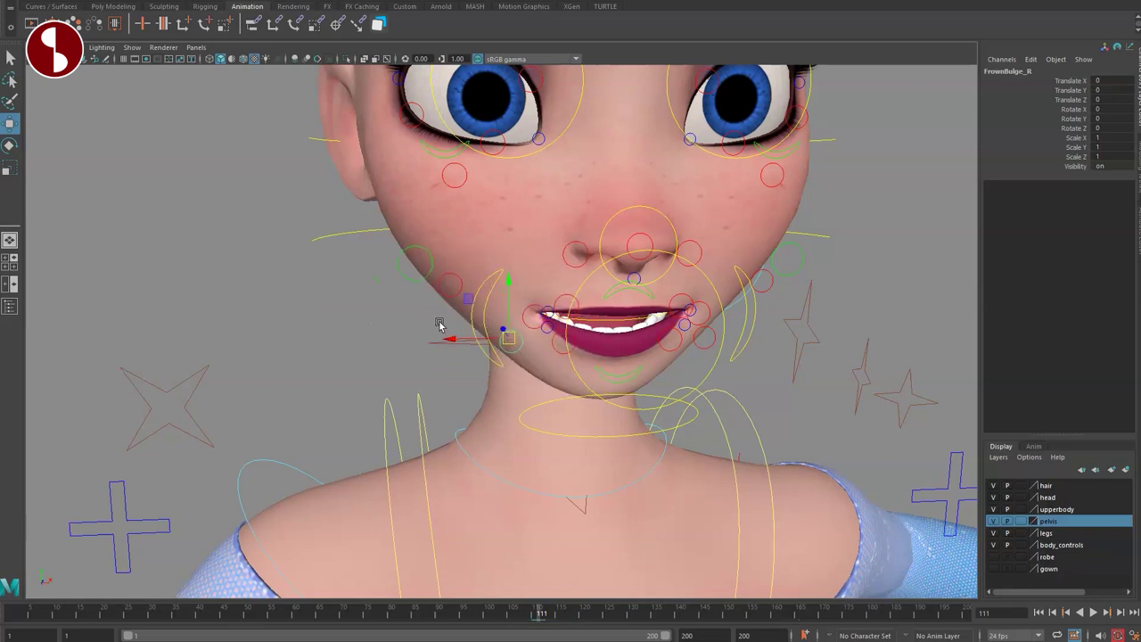
- Test moving the small control on the cheekbone under the right eye, and undo the move
{"action": "left_click", "coordinate": [452, 193]}
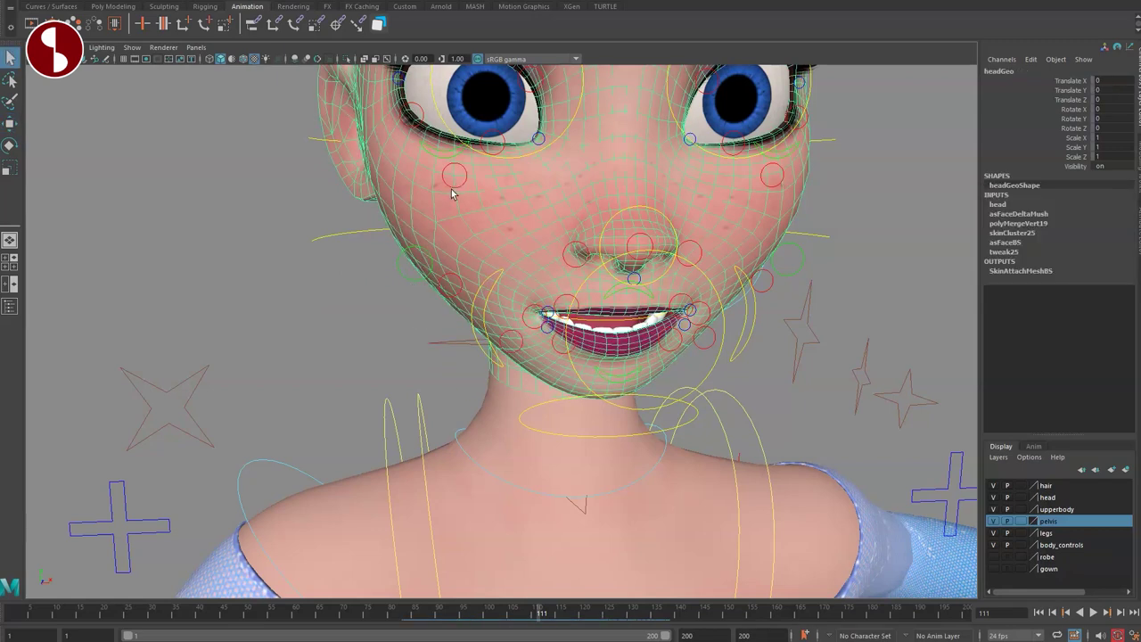
{"action": "left_click", "coordinate": [451, 178]}
{"action": "left_click_drag", "start_coordinate": [442, 202], "coordinate": [417, 199]}
{"action": "key", "text": "ctrl+z"}
- Test moving and scaling the right cheek control, undoing both changes
{"action": "left_click", "coordinate": [401, 283]}
{"action": "left_click", "coordinate": [412, 277]}
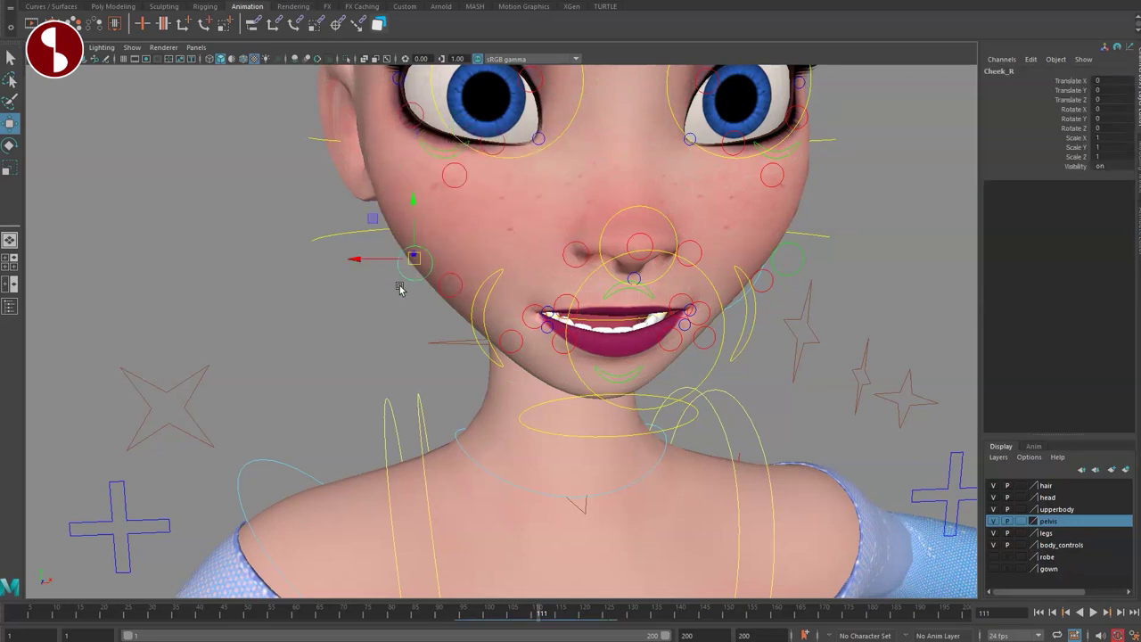
{"action": "middle_click_drag", "start_coordinate": [415, 260], "coordinate": [337, 294]}
{"action": "key", "text": "ctrl+z"}
{"action": "key", "text": "r"}
{"action": "left_click_drag", "start_coordinate": [415, 259], "coordinate": [559, 341]}
{"action": "key", "text": "ctrl+z"}
- Test the control ring around the right eye and undo the change
{"action": "left_click_drag", "start_coordinate": [554, 295], "coordinate": [501, 312], "text": "alt"}
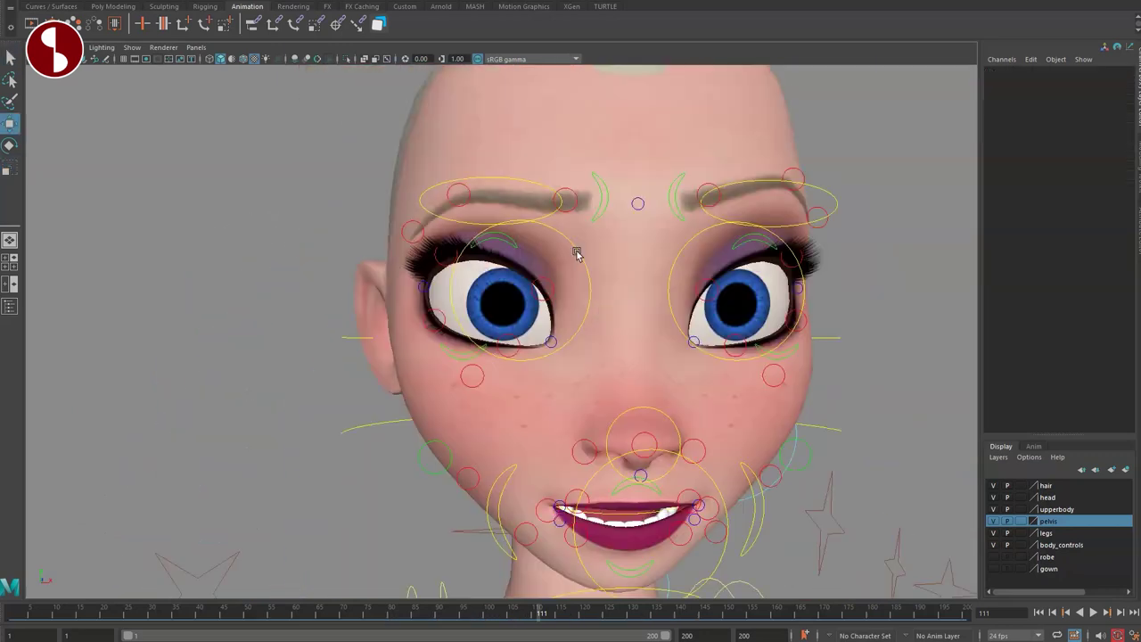
{"action": "left_click", "coordinate": [575, 255]}
{"action": "key", "text": "ctrl+z"}
{"action": "key", "text": "q"}
- Test moving the inner eyelid and inner corner controls of the right eye, undoing each move
{"action": "middle_click_drag", "start_coordinate": [467, 342], "coordinate": [506, 360], "text": "alt"}
{"action": "right_click_drag", "start_coordinate": [506, 360], "coordinate": [554, 372], "text": "alt"}
{"action": "key", "text": "w"}
{"action": "left_click", "coordinate": [615, 300]}
{"action": "left_click_drag", "start_coordinate": [621, 290], "coordinate": [652, 271]}
{"action": "key", "text": "ctrl+z"}
{"action": "left_click", "coordinate": [634, 374]}
{"action": "left_click_drag", "start_coordinate": [644, 340], "coordinate": [606, 358]}
{"action": "key", "text": "ctrl+z"}
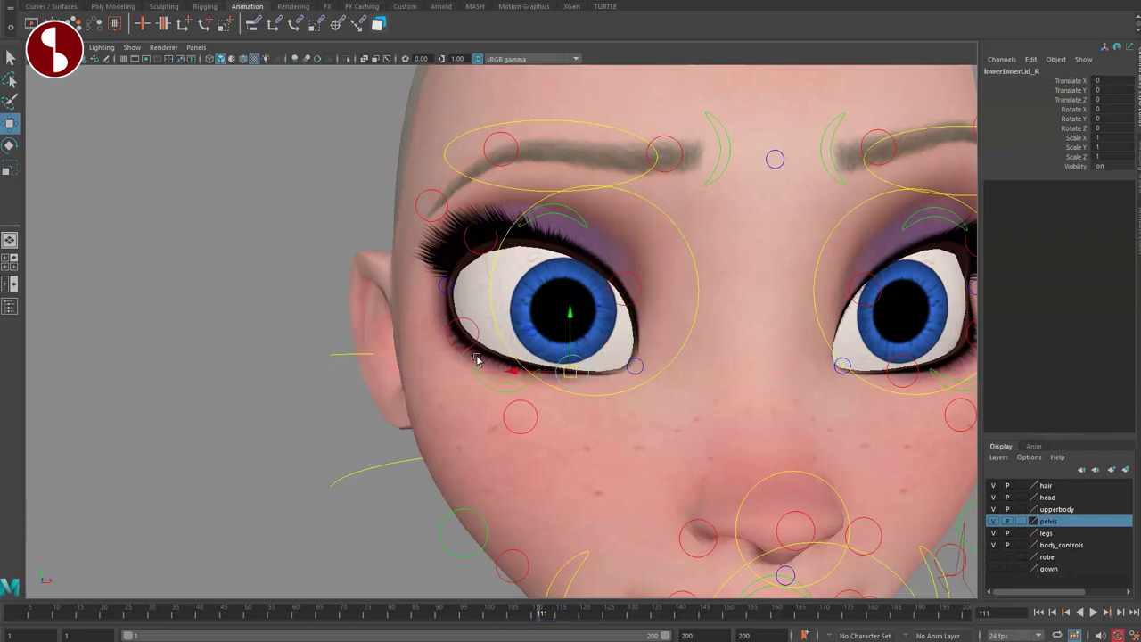
- Test moving the right lower eyelid control, undo it, and try its Close Auto Shape attribute
{"action": "left_click", "coordinate": [485, 377]}
{"action": "mouse_move", "coordinate": [505, 303]}
{"action": "left_mouse_down"}
{"action": "mouse_move", "coordinate": [502, 286]}
{"action": "mouse_move", "coordinate": [514, 382]}
{"action": "mouse_move", "coordinate": [509, 295]}
{"action": "left_mouse_up"}
{"action": "key", "text": "ctrl+z"}
{"action": "key", "text": "q"}
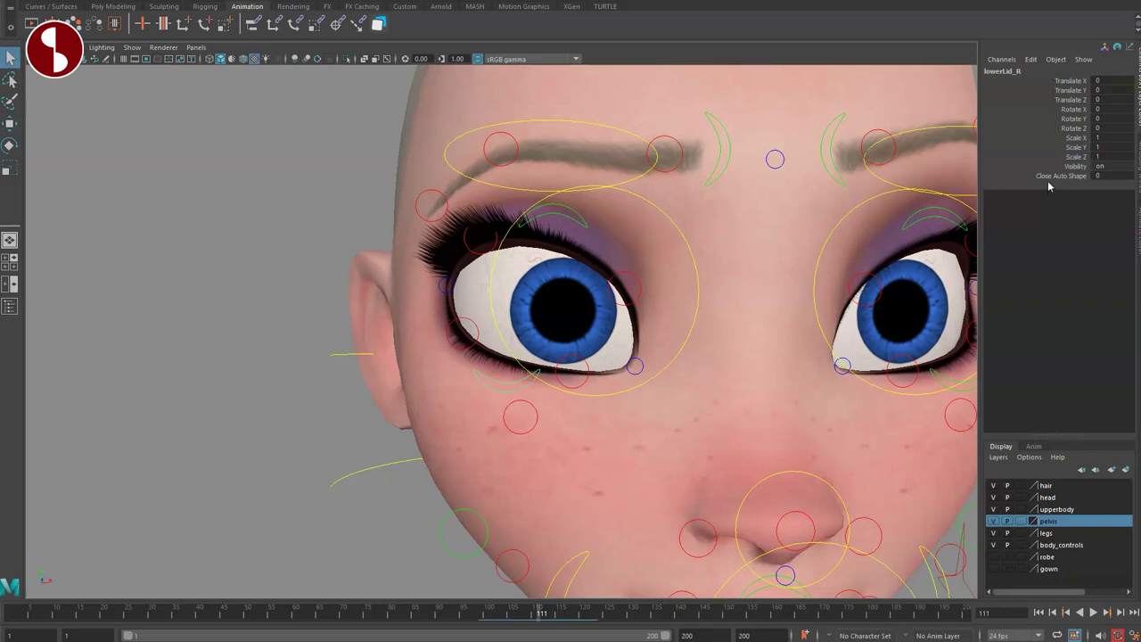
{"action": "left_click", "coordinate": [1051, 176]}
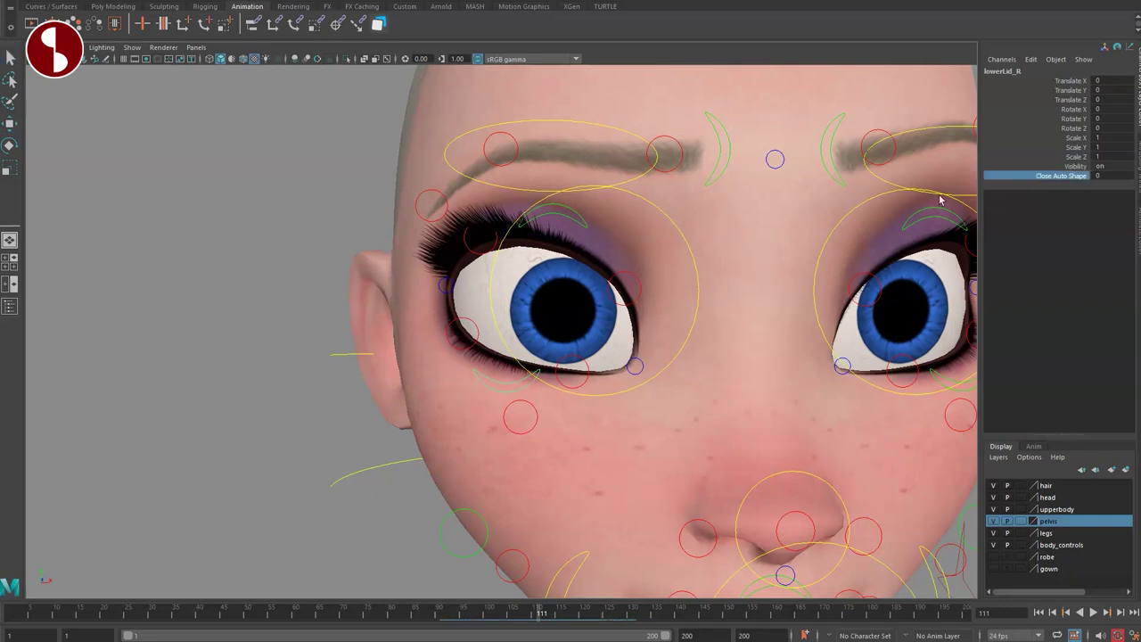
{"action": "key", "text": "ctrl+z"}
- Test moving the right upper eyelid and upper outer eyelid controls, undoing each move
{"action": "left_click", "coordinate": [559, 215]}
{"action": "mouse_move", "coordinate": [551, 228]}
{"action": "left_mouse_down"}
{"action": "mouse_move", "coordinate": [544, 323]}
{"action": "mouse_move", "coordinate": [547, 240]}
{"action": "left_mouse_up"}
{"action": "key", "text": "ctrl+z"}
{"action": "key", "text": "q"}
{"action": "left_click", "coordinate": [473, 254]}
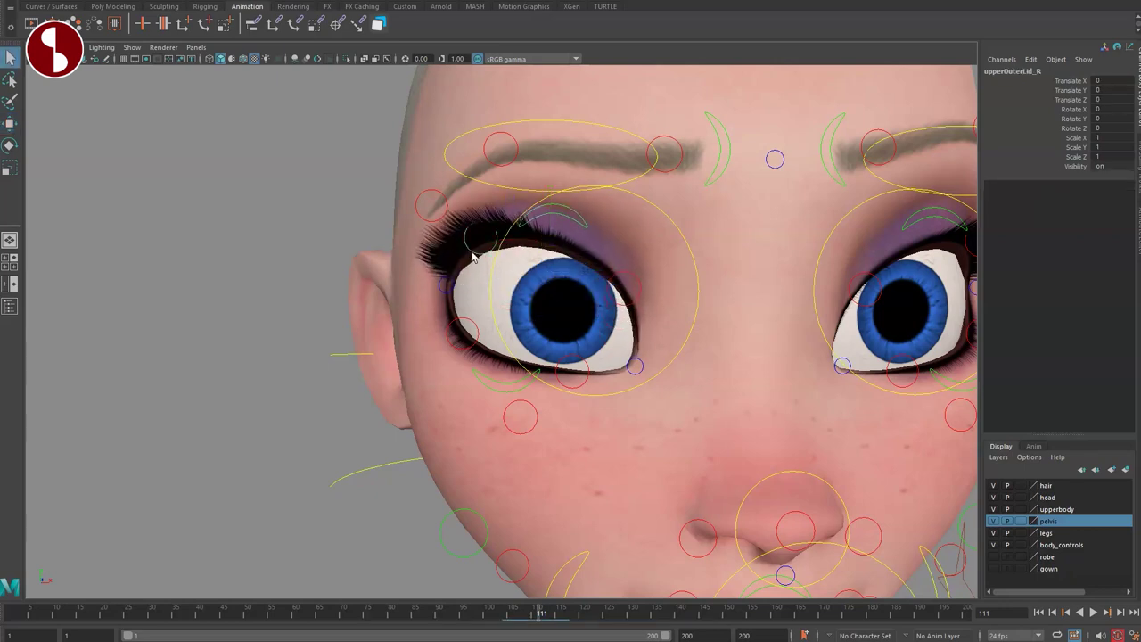
{"action": "left_click_drag", "start_coordinate": [471, 255], "coordinate": [448, 247]}
{"action": "key", "text": "ctrl+z"}
{"action": "key", "text": "ctrl+z"}
- Test moving the right eyebrow region control and undo the move
{"action": "middle_click_drag", "start_coordinate": [574, 247], "coordinate": [515, 333], "text": "alt"}
{"action": "right_click_drag", "start_coordinate": [514, 333], "coordinate": [547, 254], "text": "alt"}
{"action": "middle_click_drag", "start_coordinate": [547, 254], "coordinate": [517, 235], "text": "alt"}
{"action": "left_click", "coordinate": [523, 252]}
{"action": "key", "text": "w"}
{"action": "left_click", "coordinate": [518, 232]}
{"action": "key", "text": "ctrl+z"}
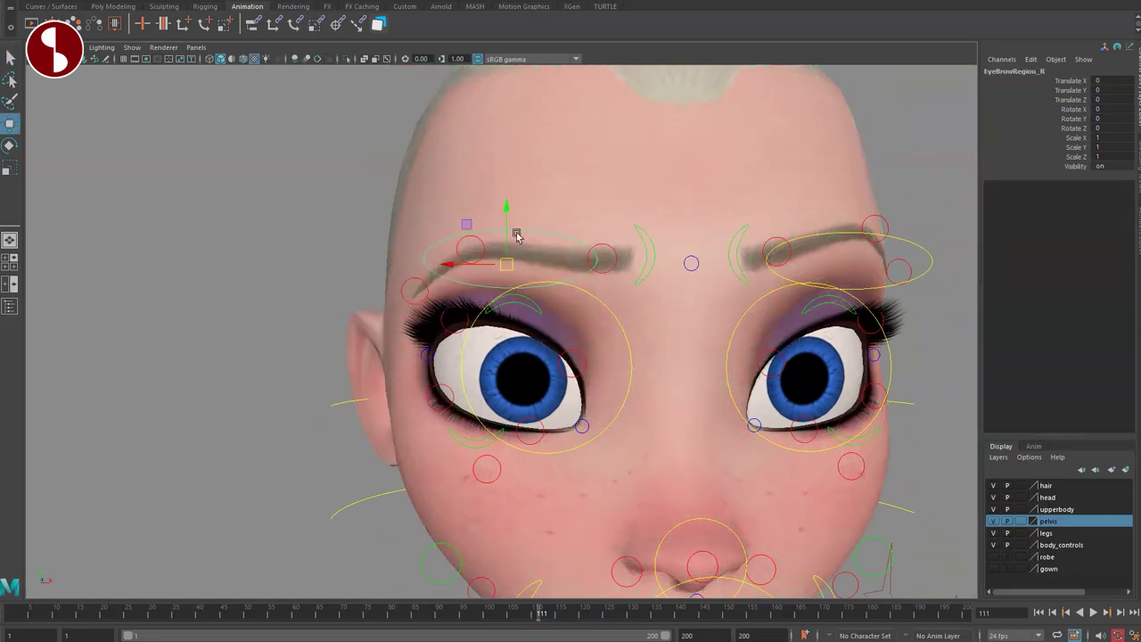
- Test moving the right eyebrow's two middle controls and its outer control, undoing each move
{"action": "left_click_drag", "start_coordinate": [603, 257], "coordinate": [615, 178]}
{"action": "key", "text": "ctrl+z"}
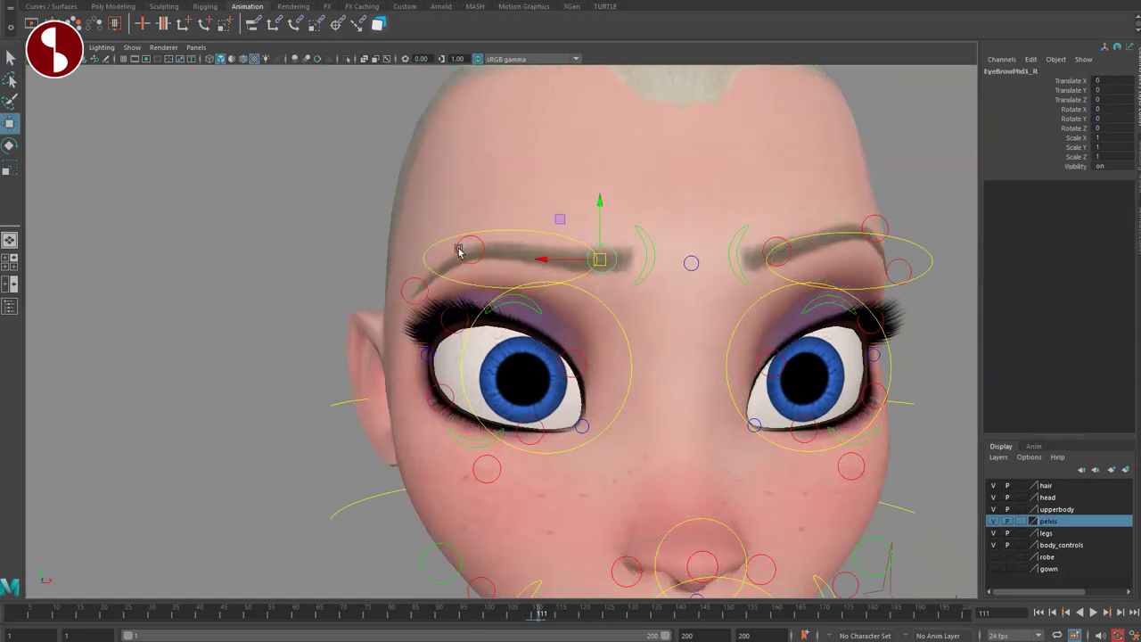
{"action": "key", "text": "ctrl+z"}
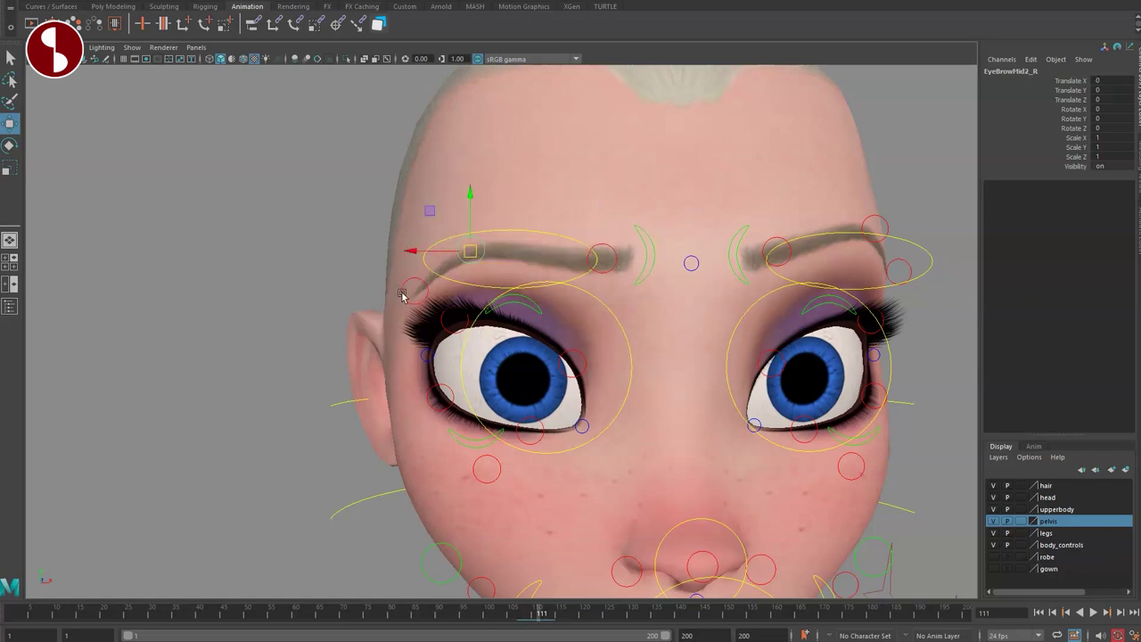
{"action": "left_click", "coordinate": [402, 293]}
{"action": "left_click_drag", "start_coordinate": [416, 290], "coordinate": [418, 257]}
{"action": "key", "text": "ctrl+z"}
- Test moving the right inner eyebrow control and undo the move
{"action": "key", "text": "q"}
{"action": "left_click", "coordinate": [647, 267]}
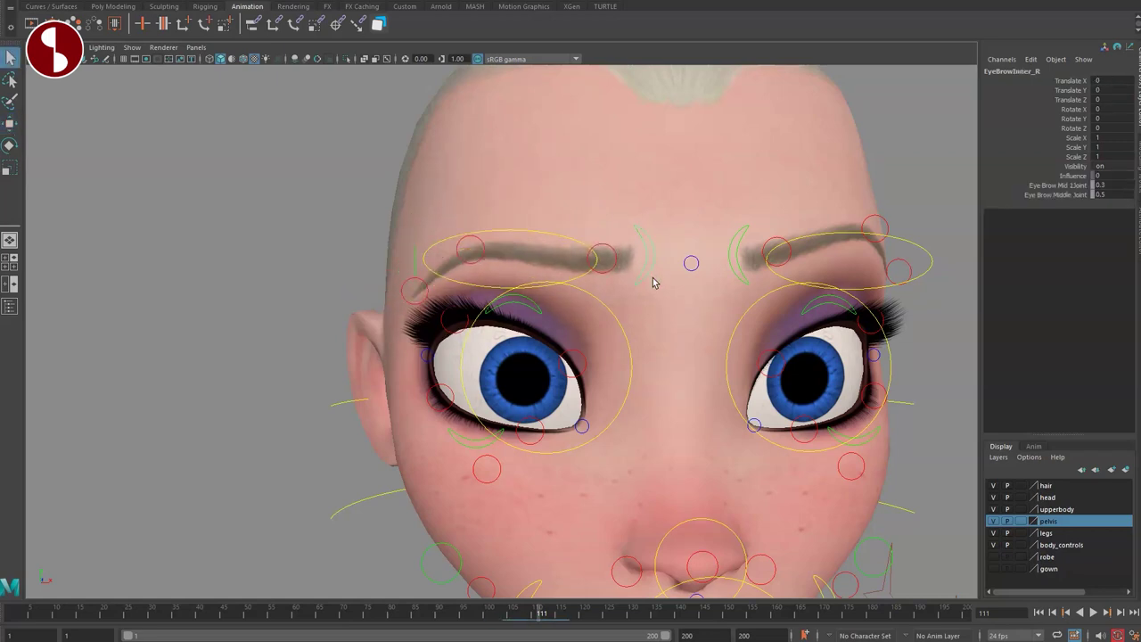
{"action": "left_click_drag", "start_coordinate": [628, 258], "coordinate": [648, 287]}
{"action": "key", "text": "ctrl+z"}
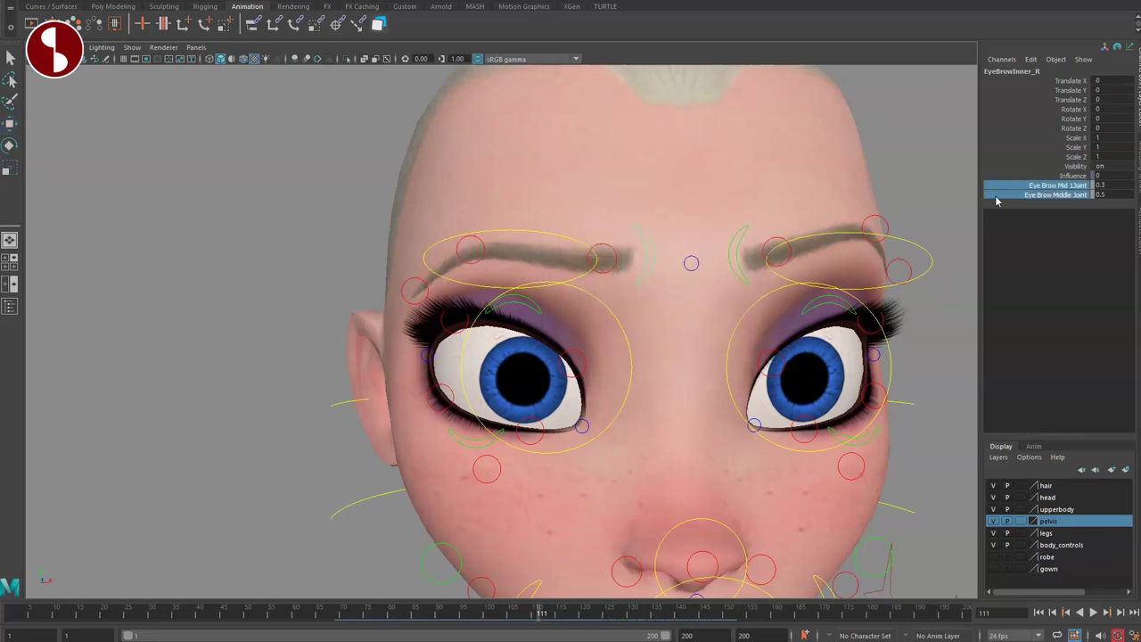
- Test moving the central control between the eyebrows and undo the move
{"action": "left_click", "coordinate": [1003, 177]}
{"action": "left_click", "coordinate": [691, 274]}
{"action": "key", "text": "w"}
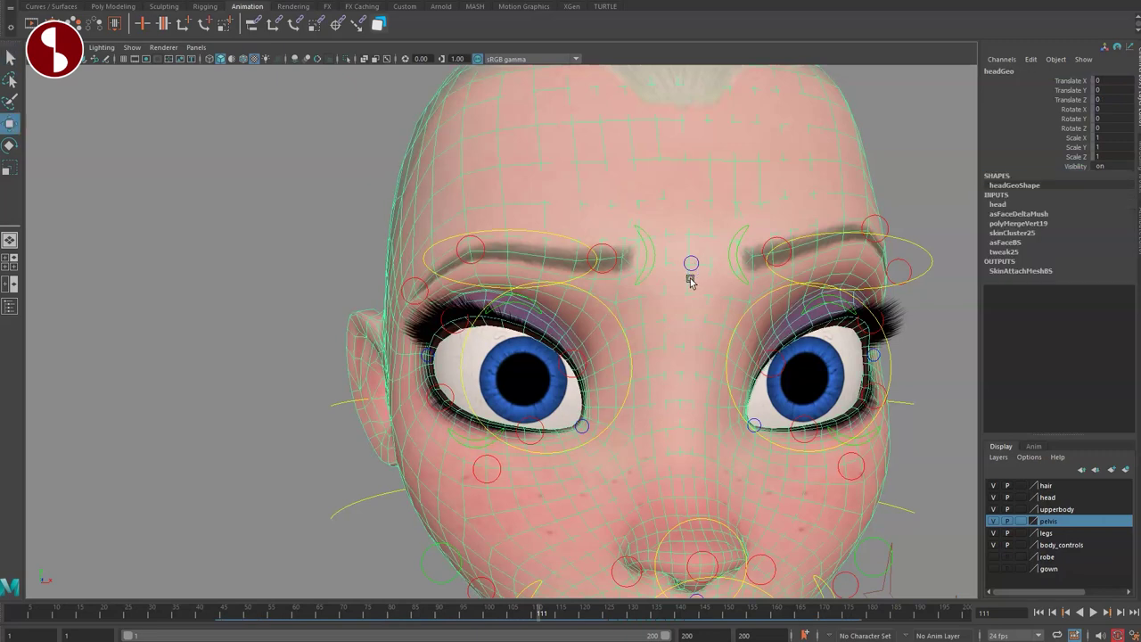
{"action": "left_click", "coordinate": [688, 274]}
{"action": "mouse_move", "coordinate": [690, 249]}
{"action": "left_mouse_down"}
{"action": "mouse_move", "coordinate": [692, 196]}
{"action": "mouse_move", "coordinate": [713, 249]}
{"action": "mouse_move", "coordinate": [692, 262]}
{"action": "left_mouse_up"}
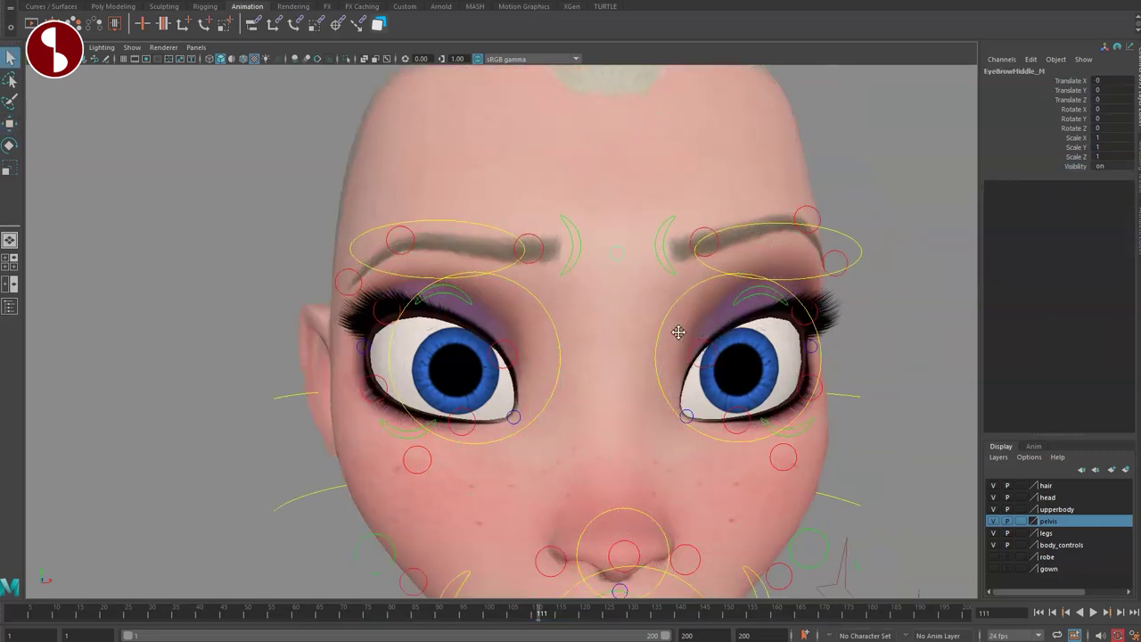
- View the face in wireframe display and return to textured shading
{"action": "right_click_drag", "start_coordinate": [678, 333], "coordinate": [612, 319], "text": "alt"}
{"action": "middle_click_drag", "start_coordinate": [598, 347], "coordinate": [600, 278], "text": "alt"}
{"action": "right_click_drag", "start_coordinate": [599, 278], "coordinate": [647, 357], "text": "alt"}
{"action": "key", "text": "4"}
{"action": "key", "text": "6"}
{"action": "left_click", "coordinate": [860, 334]}
{"action": "middle_click_drag", "start_coordinate": [869, 335], "coordinate": [816, 353], "text": "alt"}
{"action": "right_click_drag", "start_coordinate": [816, 353], "coordinate": [747, 319], "text": "alt"}
{"action": "middle_click_drag", "start_coordinate": [746, 320], "coordinate": [734, 326], "text": "alt"}
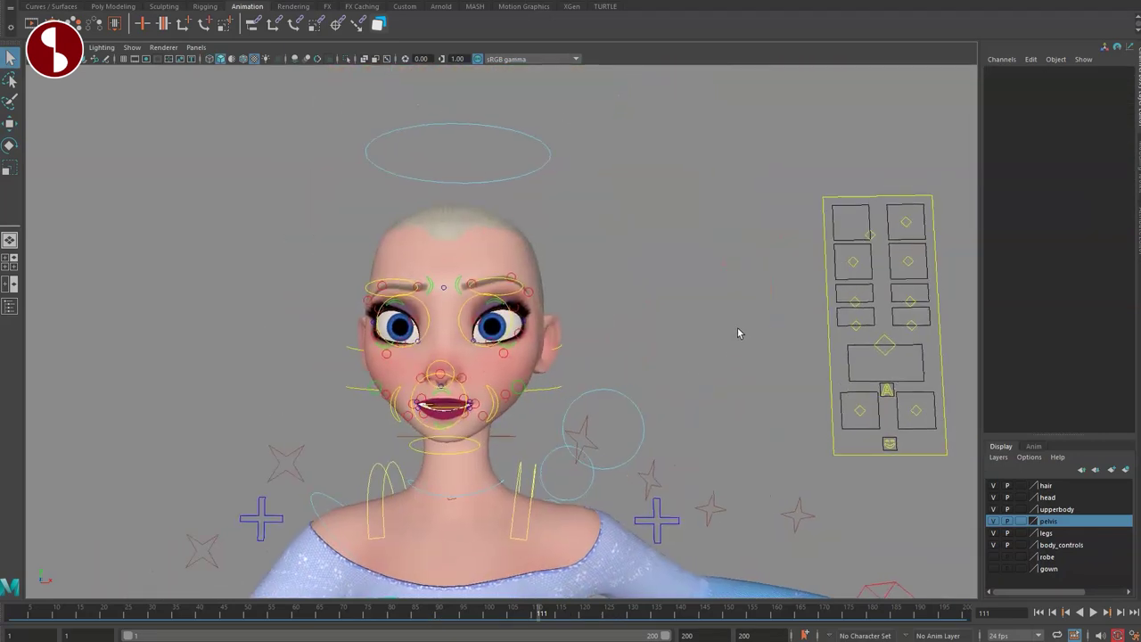
- Move the facial control box closer to the character's head
{"action": "left_click", "coordinate": [546, 170]}
{"action": "left_click", "coordinate": [830, 336]}
{"action": "key", "text": "w"}
{"action": "left_click_drag", "start_coordinate": [882, 304], "coordinate": [683, 255]}
{"action": "left_click_drag", "start_coordinate": [676, 272], "coordinate": [663, 354], "text": "alt"}
{"action": "right_click_drag", "start_coordinate": [664, 355], "coordinate": [799, 377], "text": "alt"}
{"action": "left_click_drag", "start_coordinate": [799, 378], "coordinate": [764, 377], "text": "alt"}
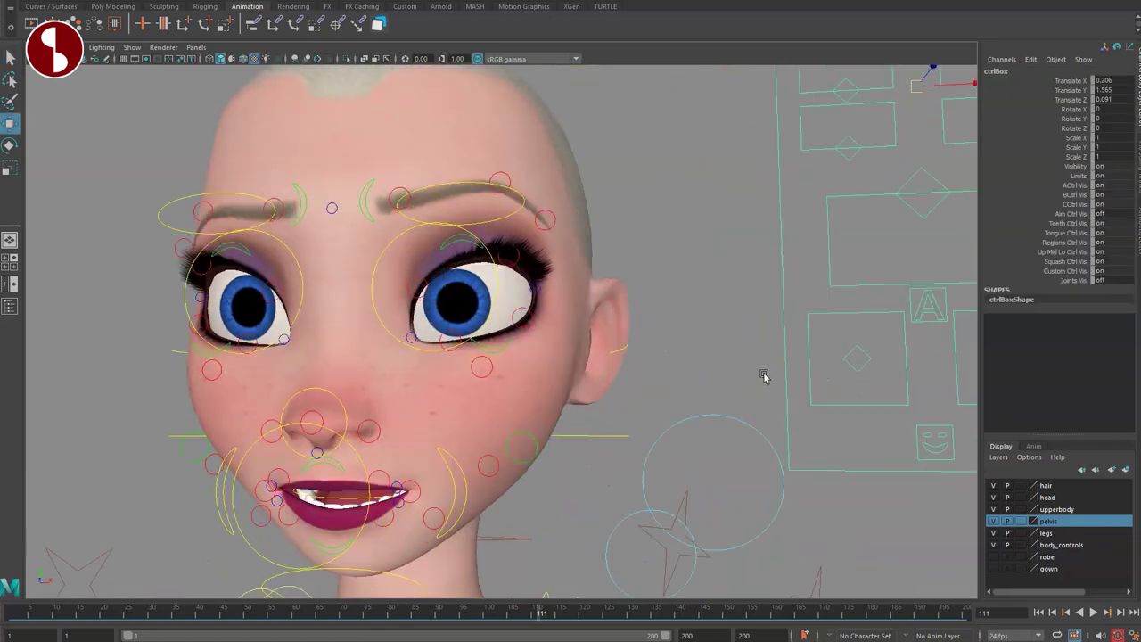
{"action": "right_click_drag", "start_coordinate": [763, 377], "coordinate": [689, 377], "text": "alt"}
{"action": "left_click_drag", "start_coordinate": [690, 377], "coordinate": [734, 425], "text": "alt"}
{"action": "scroll", "coordinate": [712, 396], "scroll_direction": "up", "scroll_amount": 2}
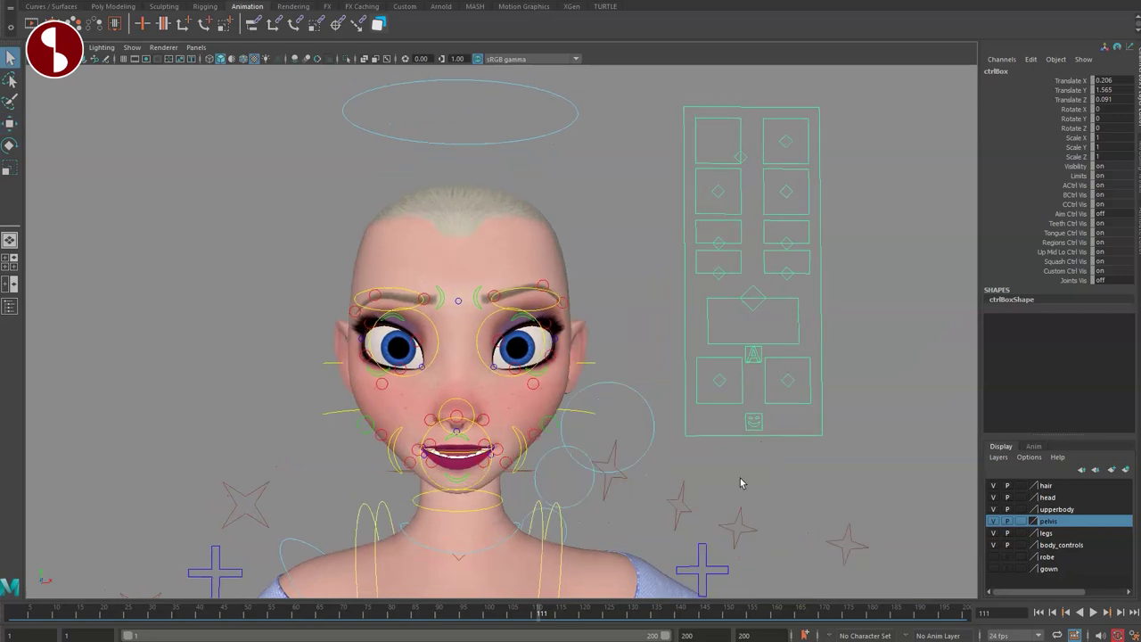
{"action": "left_click", "coordinate": [740, 477]}
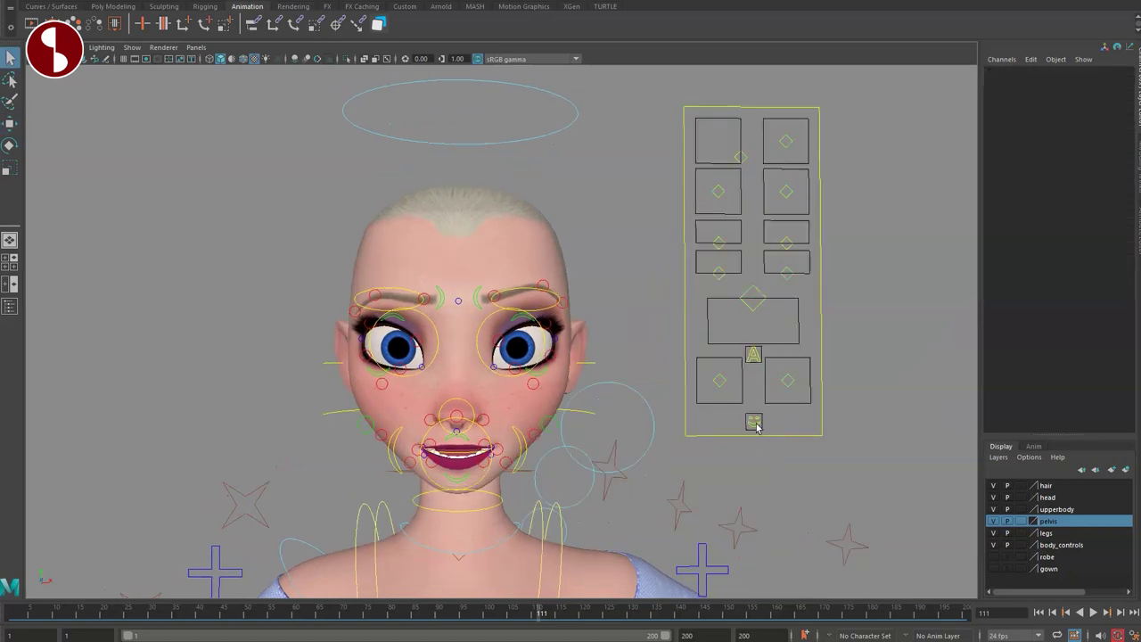
- Test the emotions control by raising Happy to 10, and undo the change
{"action": "left_click", "coordinate": [757, 427]}
{"action": "middle_click_drag", "start_coordinate": [739, 447], "coordinate": [700, 436], "text": "alt"}
{"action": "right_click_drag", "start_coordinate": [700, 436], "coordinate": [742, 442], "text": "alt"}
{"action": "key", "text": "w"}
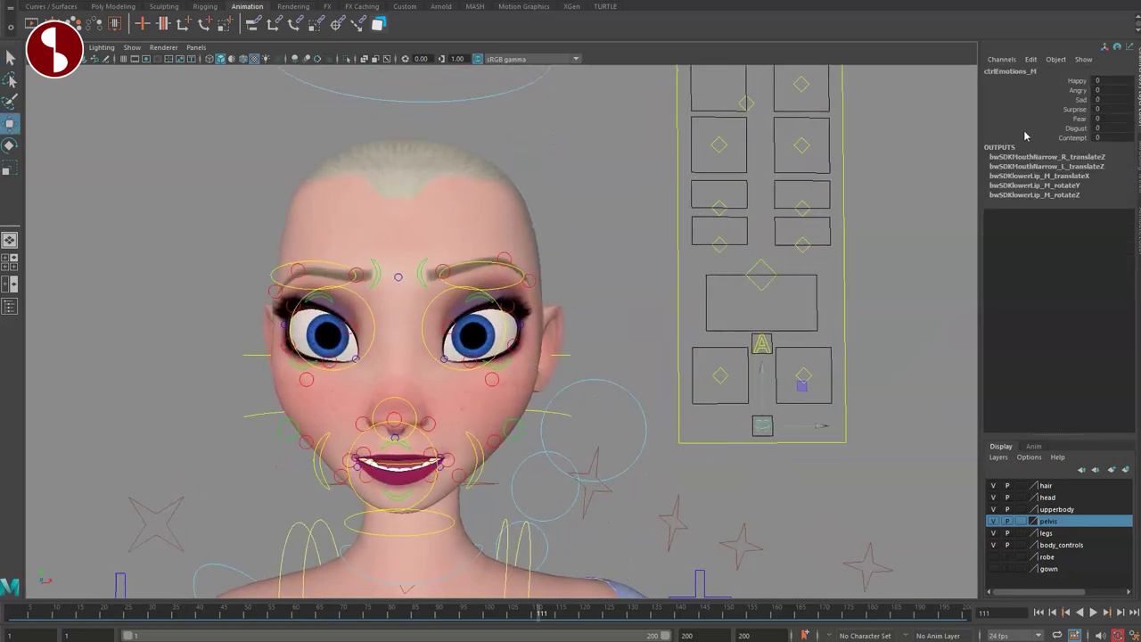
{"action": "middle_click_drag", "start_coordinate": [879, 129], "coordinate": [1018, 160]}
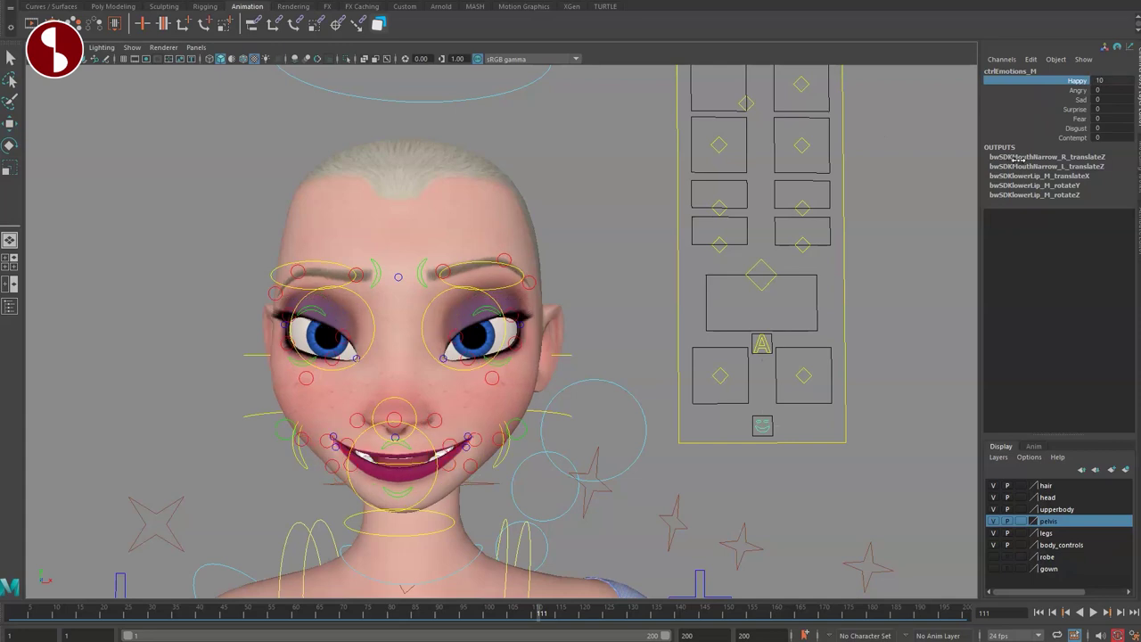
{"action": "key", "text": "ctrl+z"}
- Test the emotions control's Angry, Surprise and Contempt attributes, undoing each change
{"action": "left_click", "coordinate": [1014, 93]}
{"action": "middle_click_drag", "start_coordinate": [901, 118], "coordinate": [1080, 154]}
{"action": "key", "text": "ctrl+z"}
{"action": "left_click", "coordinate": [1003, 108]}
{"action": "middle_click_drag", "start_coordinate": [905, 114], "coordinate": [958, 152]}
{"action": "key", "text": "ctrl+z"}
{"action": "left_click", "coordinate": [1014, 139]}
{"action": "key", "text": "ctrl+z"}
{"action": "key", "text": "ctrl+z"}
{"action": "key", "text": "ctrl+z"}
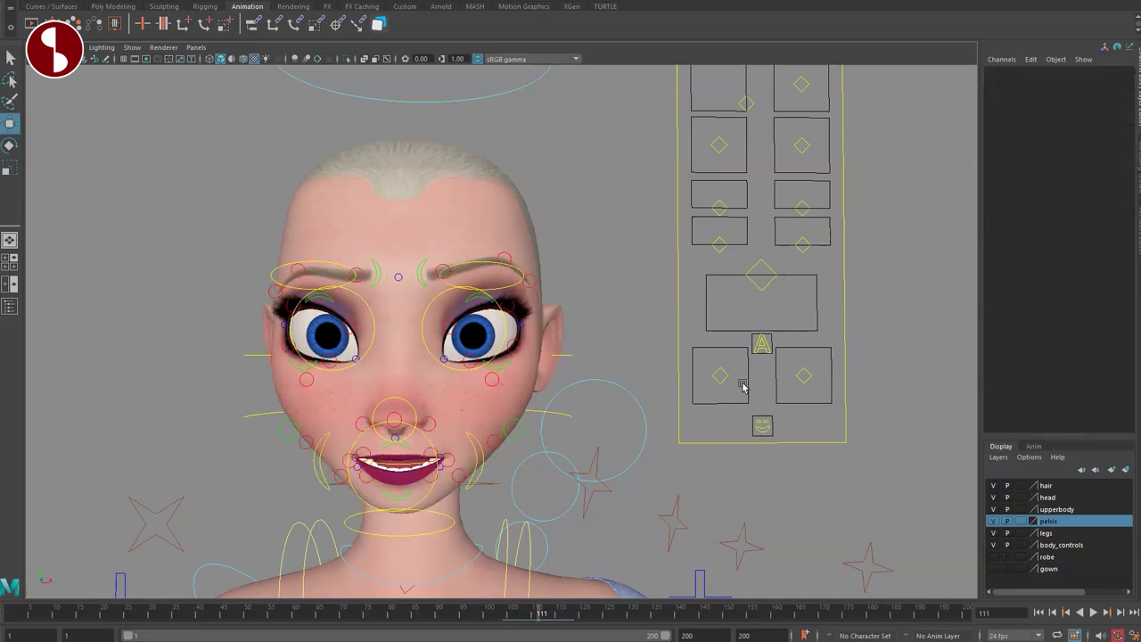
- Test the left mouth corner control and several attributes of the "A" mouth-shape control, undoing each change
{"action": "left_click_drag", "start_coordinate": [793, 367], "coordinate": [826, 354]}
{"action": "key", "text": "ctrl+z"}
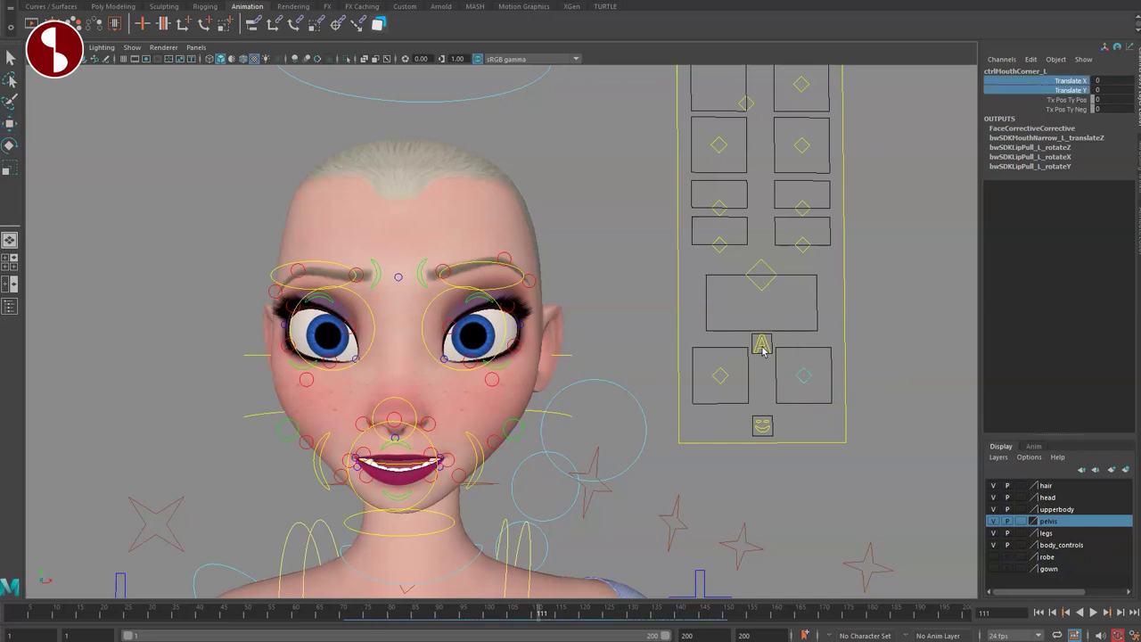
{"action": "left_click", "coordinate": [762, 348]}
{"action": "middle_click_drag", "start_coordinate": [827, 161], "coordinate": [957, 183]}
{"action": "key", "text": "ctrl+z"}
{"action": "left_click", "coordinate": [1043, 118]}
{"action": "middle_click_drag", "start_coordinate": [845, 161], "coordinate": [966, 187]}
{"action": "key", "text": "ctrl+z"}
{"action": "middle_click_drag", "start_coordinate": [851, 204], "coordinate": [963, 229]}
{"action": "key", "text": "ctrl+z"}
- Open the mouth with the main mouth control, placing it at about -0.039 in X and -0.64 in Y
{"action": "middle_click_drag", "start_coordinate": [744, 335], "coordinate": [722, 386], "text": "alt"}
{"action": "right_click_drag", "start_coordinate": [722, 386], "coordinate": [736, 380], "text": "alt"}
{"action": "middle_click_drag", "start_coordinate": [736, 380], "coordinate": [809, 336], "text": "alt"}
{"action": "left_click", "coordinate": [833, 294]}
{"action": "left_click_drag", "start_coordinate": [843, 284], "coordinate": [807, 275]}
{"action": "middle_click_drag", "start_coordinate": [806, 275], "coordinate": [808, 319]}
{"action": "left_click_drag", "start_coordinate": [808, 319], "coordinate": [865, 304]}
{"action": "middle_click_drag", "start_coordinate": [728, 330], "coordinate": [696, 351], "text": "alt"}
{"action": "right_click_drag", "start_coordinate": [696, 351], "coordinate": [678, 335], "text": "alt"}
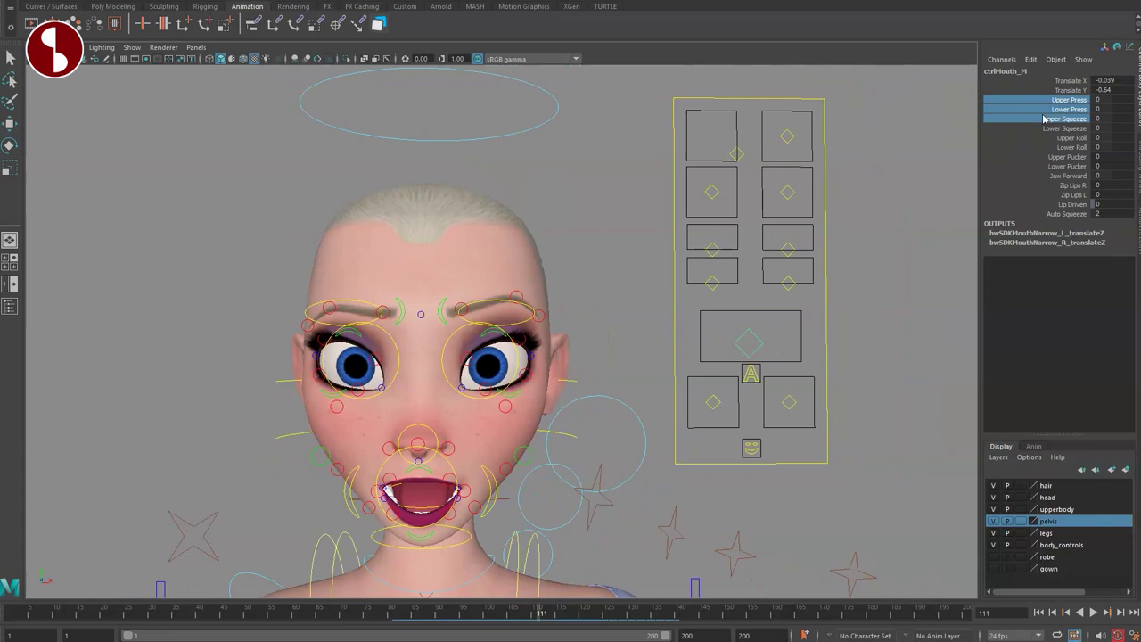
- Set the mouth control's Upper Press and Lower Press to -1.1
{"action": "middle_click_drag", "start_coordinate": [834, 167], "coordinate": [811, 185]}
{"action": "middle_click_drag", "start_coordinate": [506, 433], "coordinate": [561, 385], "text": "alt"}
{"action": "left_click_drag", "start_coordinate": [561, 384], "coordinate": [593, 348], "text": "alt"}
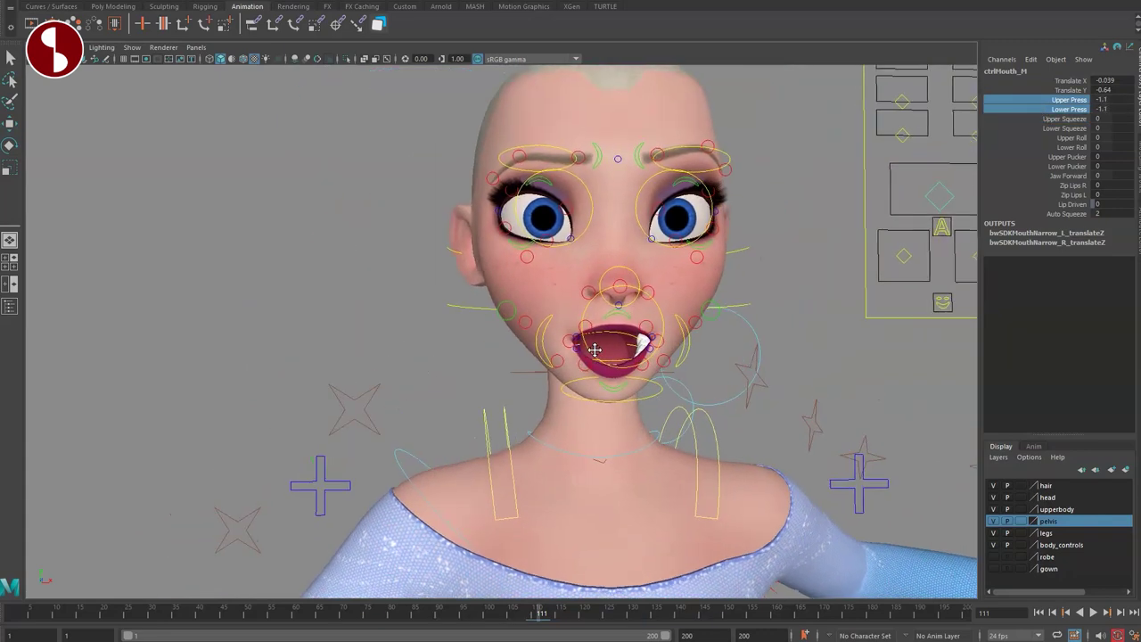
{"action": "right_click_drag", "start_coordinate": [594, 348], "coordinate": [629, 420], "text": "alt"}
{"action": "left_click_drag", "start_coordinate": [629, 419], "coordinate": [580, 401], "text": "alt"}
{"action": "mouse_move", "coordinate": [579, 401]}
{"action": "middle_mouse_down", "text": "alt"}
{"action": "mouse_move", "coordinate": [557, 394]}
{"action": "mouse_move", "coordinate": [567, 397]}
{"action": "middle_mouse_up", "text": "alt"}
{"action": "right_click_drag", "start_coordinate": [566, 397], "coordinate": [573, 401], "text": "alt"}
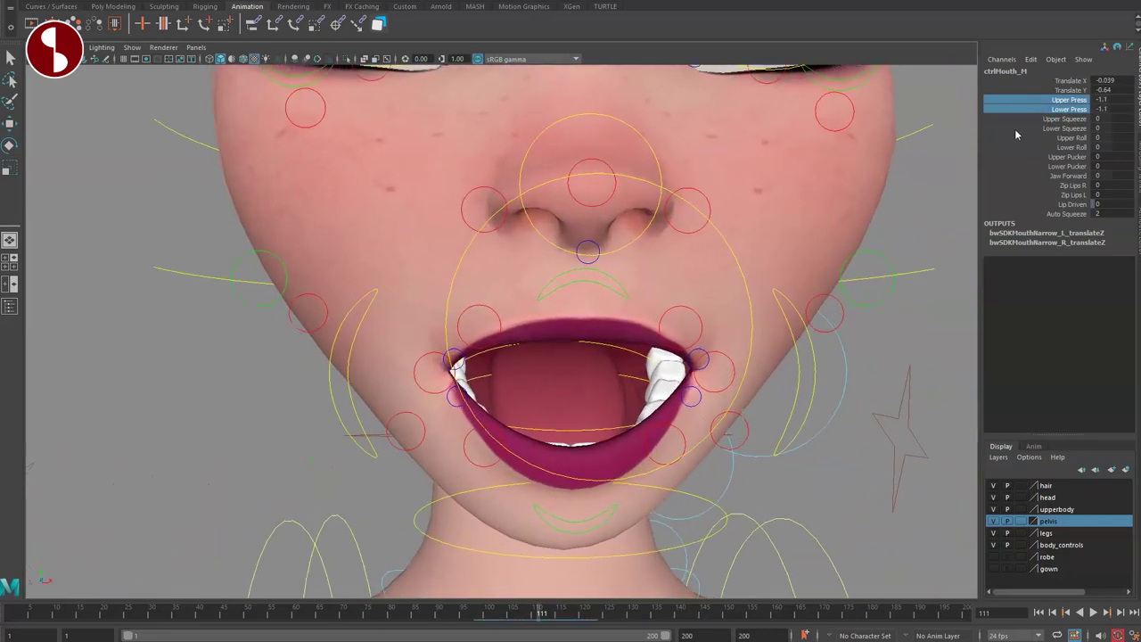
- Test the mouth control's squeeze, pucker and Zip Lips attributes and undo the changes
{"action": "middle_click_drag", "start_coordinate": [974, 127], "coordinate": [939, 146]}
{"action": "left_click", "coordinate": [997, 119]}
{"action": "middle_click_drag", "start_coordinate": [940, 135], "coordinate": [968, 164]}
{"action": "key", "text": "ctrl+z"}
{"action": "key", "text": "ctrl+z"}
{"action": "left_click_drag", "start_coordinate": [1015, 157], "coordinate": [1018, 169]}
{"action": "left_click", "coordinate": [1033, 186]}
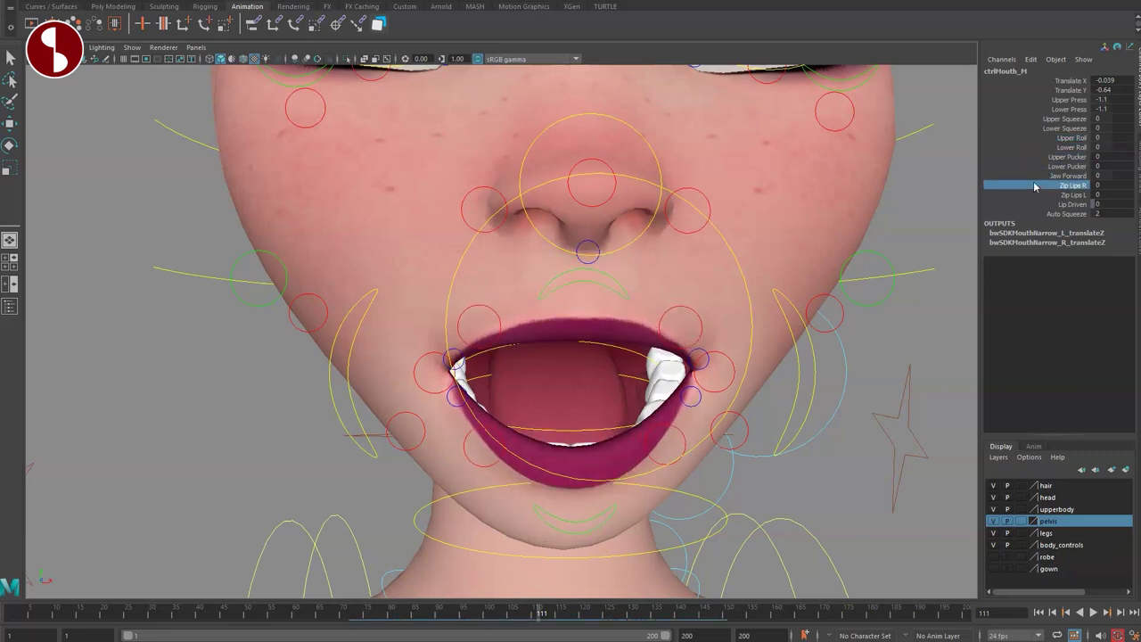
{"action": "middle_click_drag", "start_coordinate": [954, 197], "coordinate": [959, 197]}
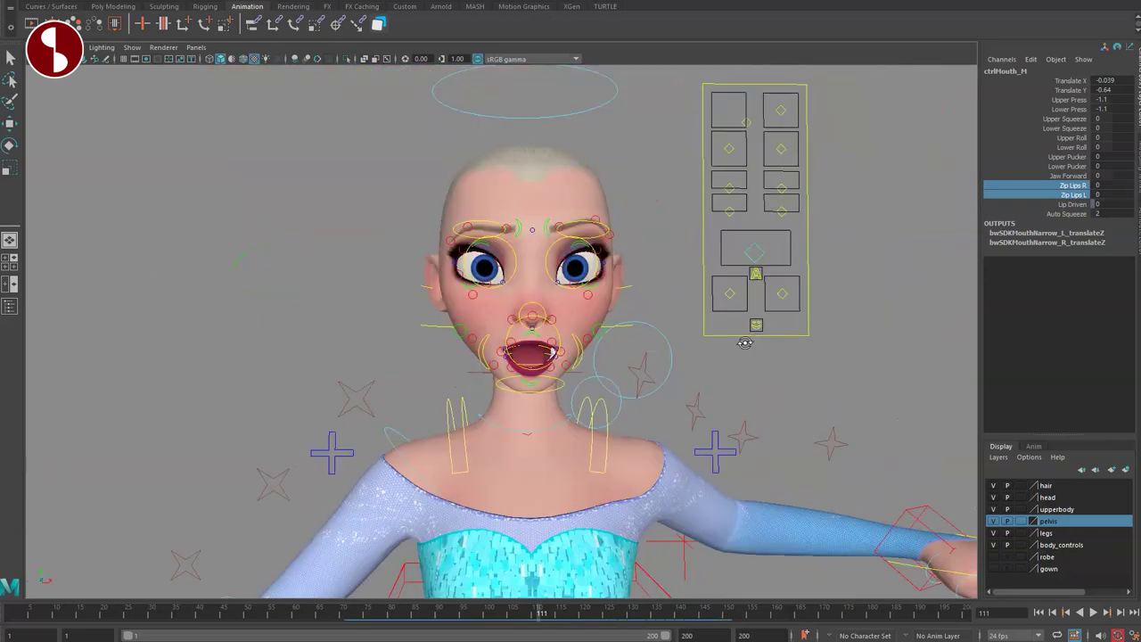
- Test moving the right nose control and the left cheek control, undoing each move
{"action": "scroll", "coordinate": [744, 342], "scroll_direction": "up", "scroll_amount": 5}
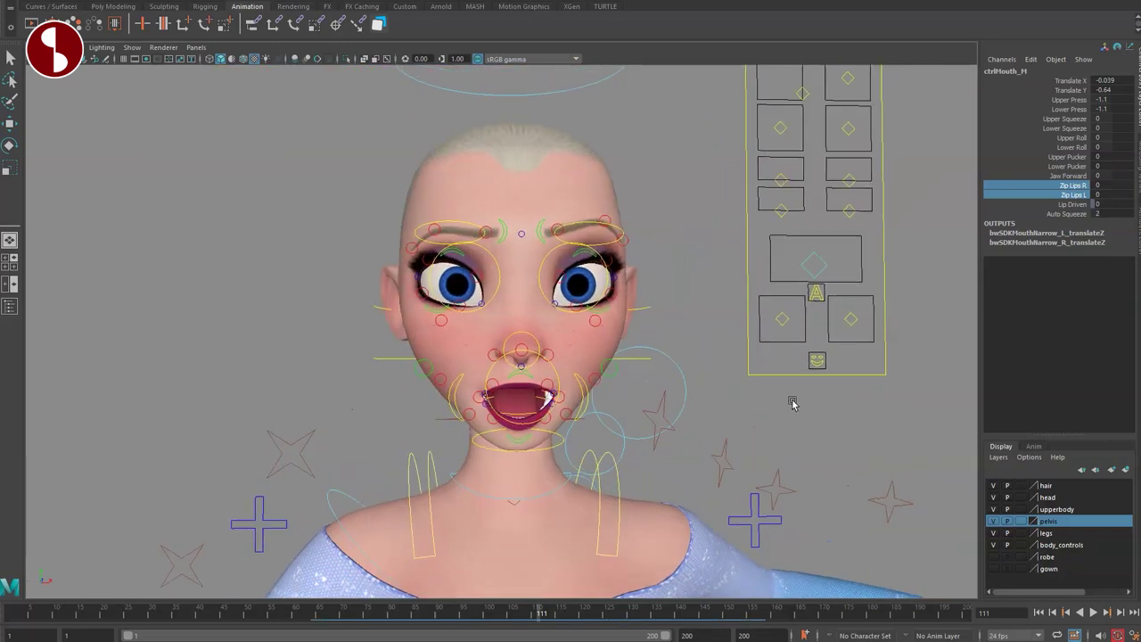
{"action": "right_click_drag", "start_coordinate": [771, 406], "coordinate": [773, 392], "text": "alt"}
{"action": "left_click", "coordinate": [772, 247]}
{"action": "key", "text": "w"}
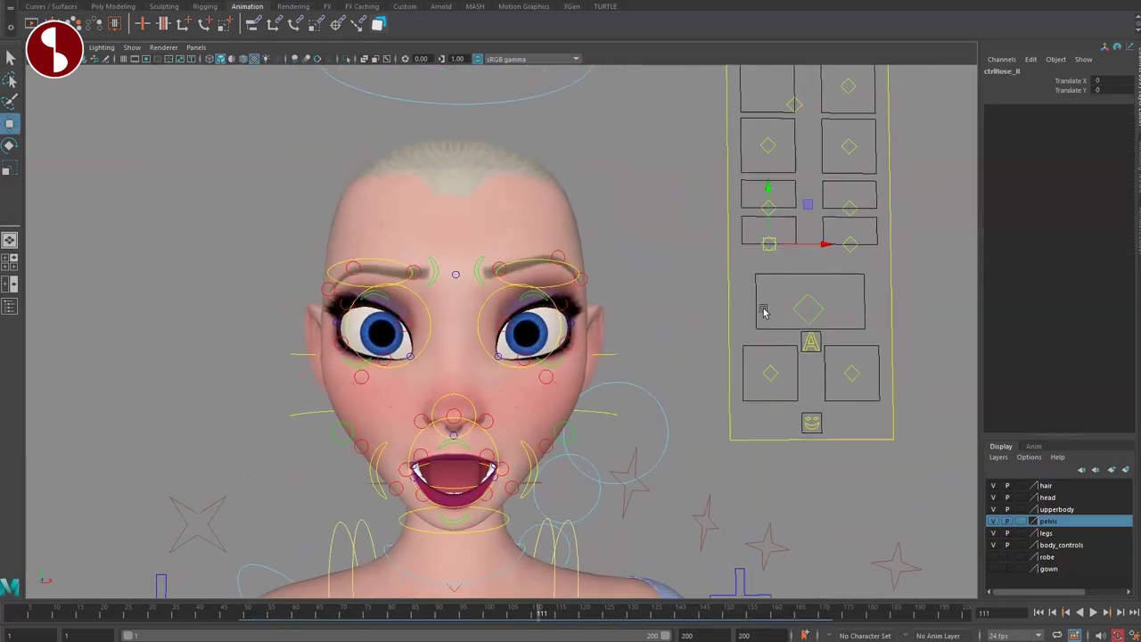
{"action": "left_click_drag", "start_coordinate": [764, 309], "coordinate": [772, 298], "text": "alt"}
{"action": "left_click_drag", "start_coordinate": [755, 241], "coordinate": [767, 213]}
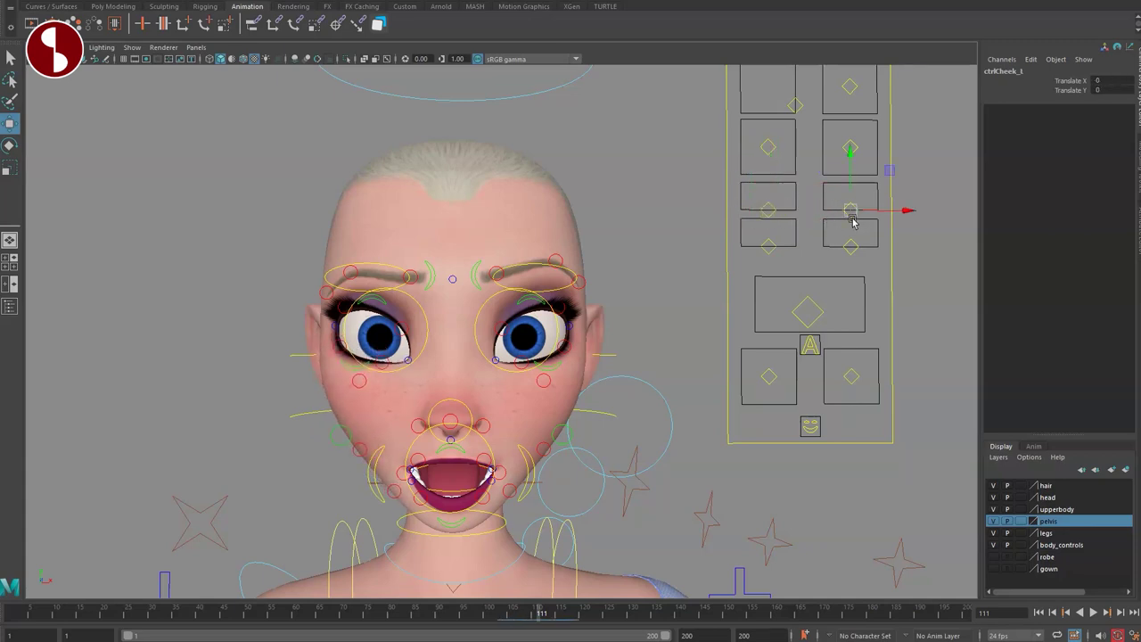
{"action": "left_click_drag", "start_coordinate": [839, 210], "coordinate": [830, 211]}
{"action": "key", "text": "ctrl+z"}
- Test moving the right eye control and changing its blink attributes, undoing each change
{"action": "scroll", "coordinate": [809, 226], "scroll_direction": "up", "scroll_amount": 1}
{"action": "middle_click_drag", "start_coordinate": [810, 226], "coordinate": [809, 294], "text": "alt"}
{"action": "mouse_move", "coordinate": [785, 214]}
{"action": "left_mouse_down"}
{"action": "mouse_move", "coordinate": [769, 217]}
{"action": "mouse_move", "coordinate": [792, 219]}
{"action": "left_mouse_up"}
{"action": "key", "text": "ctrl+z"}
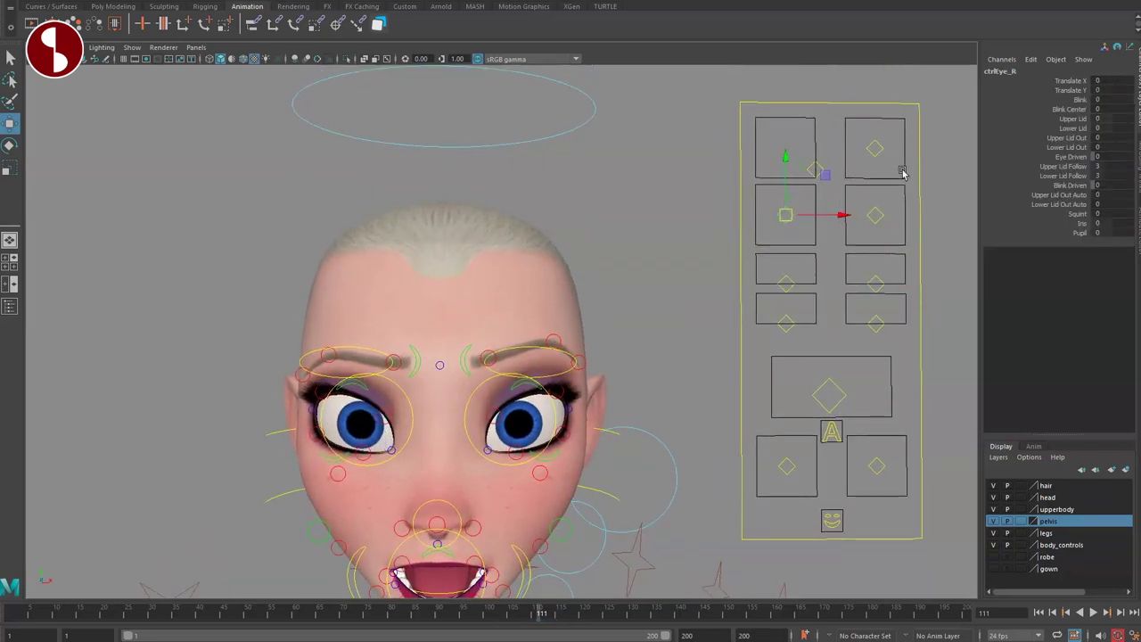
{"action": "middle_click_drag", "start_coordinate": [888, 126], "coordinate": [971, 133]}
{"action": "key", "text": "ctrl+z"}
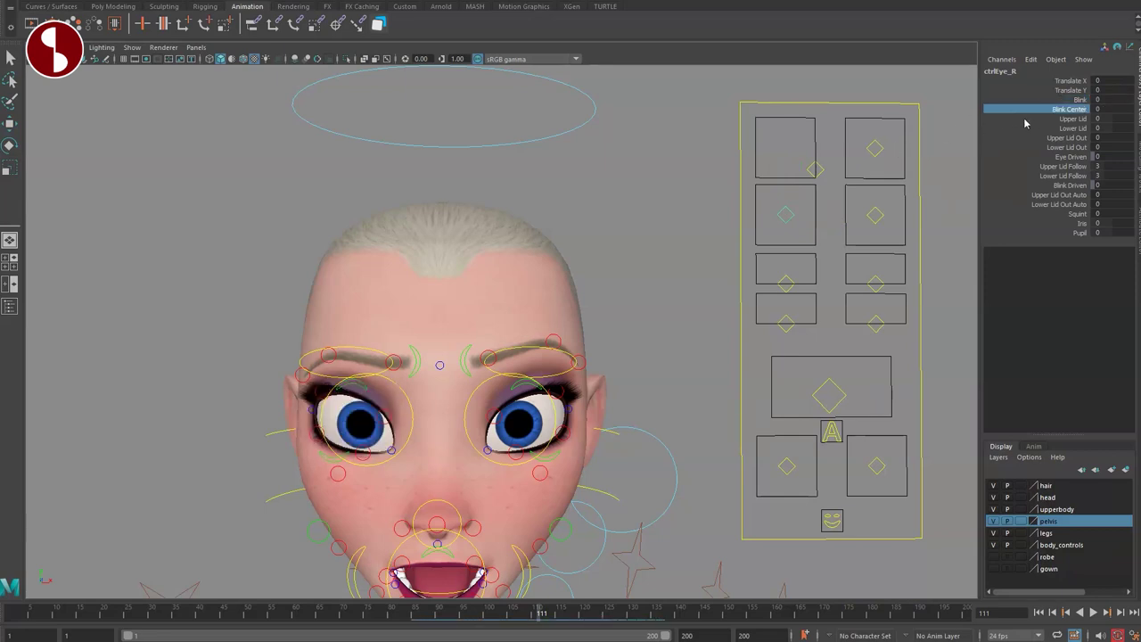
- Test the right eye control's Upper Lid, Lower Lid and Upper Lid Out attributes, undoing each change
{"action": "left_click", "coordinate": [1043, 121]}
{"action": "middle_click_drag", "start_coordinate": [904, 132], "coordinate": [943, 141]}
{"action": "key", "text": "ctrl+z"}
{"action": "left_click", "coordinate": [1017, 127]}
{"action": "left_click", "coordinate": [1033, 137]}
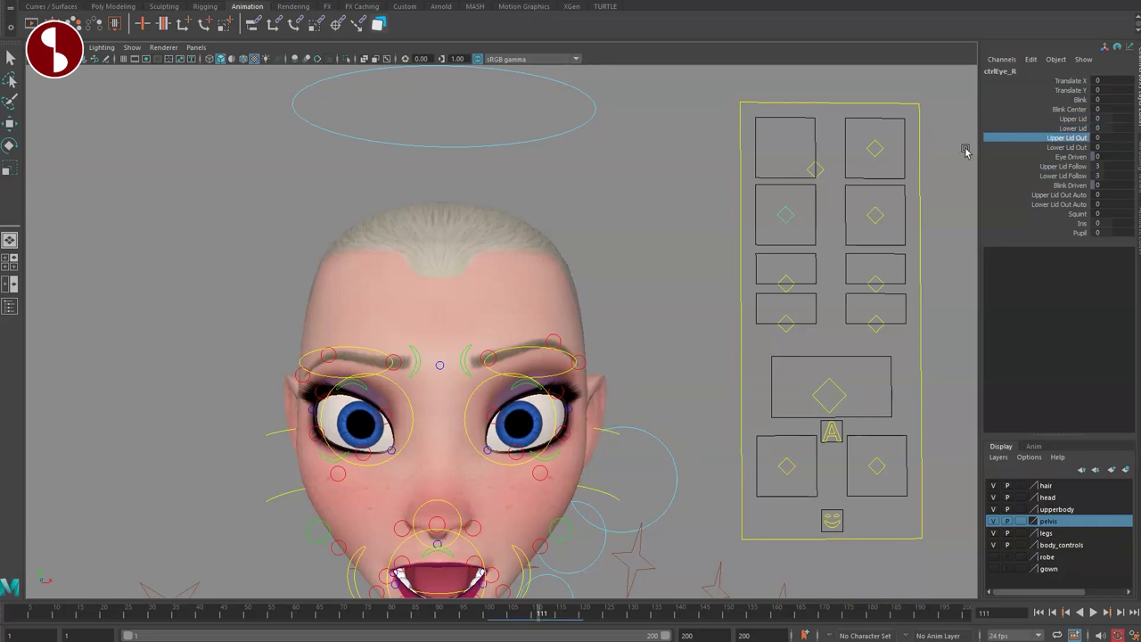
{"action": "key", "text": "ctrl+z"}
- Test the right eye control's Squint attribute, undo it, and select the Iris attribute
{"action": "left_click_drag", "start_coordinate": [1020, 147], "coordinate": [1038, 235]}
{"action": "left_click", "coordinate": [1011, 215]}
{"action": "middle_click_drag", "start_coordinate": [937, 218], "coordinate": [966, 225]}
{"action": "key", "text": "ctrl+z"}
{"action": "left_click", "coordinate": [1037, 224]}
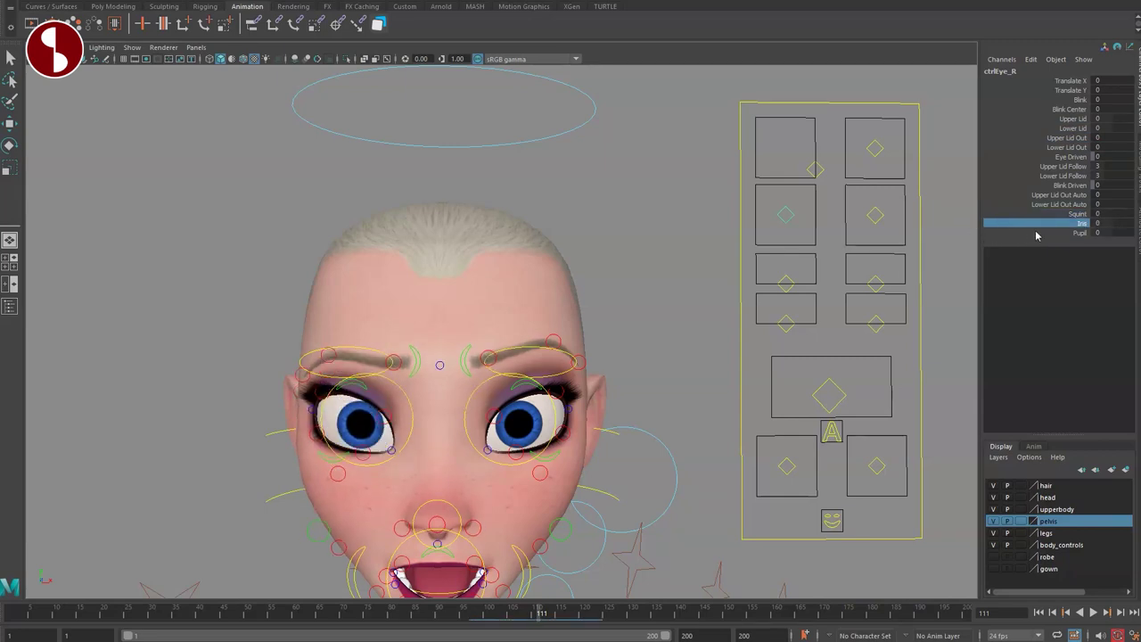
- Test moving the right brow control in the control box and changing its Squeeze and Outer Up Down attributes
{"action": "left_click", "coordinate": [820, 172]}
{"action": "key", "text": "w"}
{"action": "left_click_drag", "start_coordinate": [817, 171], "coordinate": [787, 184]}
{"action": "key", "text": "ctrl+z"}
{"action": "left_click_drag", "start_coordinate": [1034, 100], "coordinate": [1031, 116]}
{"action": "left_click", "coordinate": [1033, 104]}
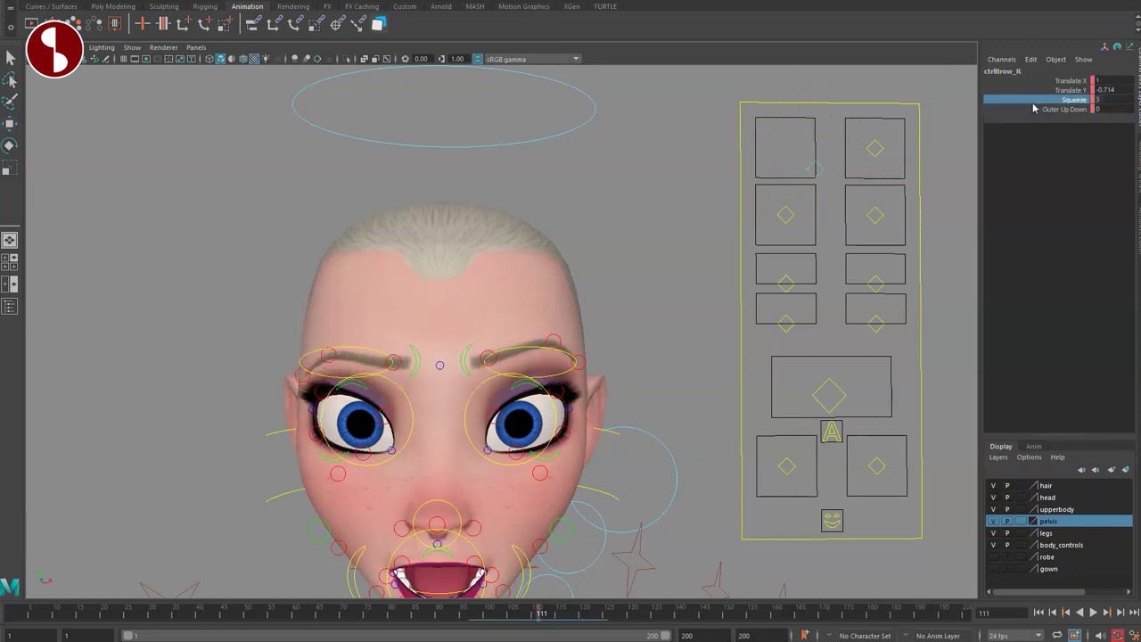
{"action": "middle_click_drag", "start_coordinate": [797, 135], "coordinate": [932, 146]}
{"action": "left_click", "coordinate": [1005, 111]}
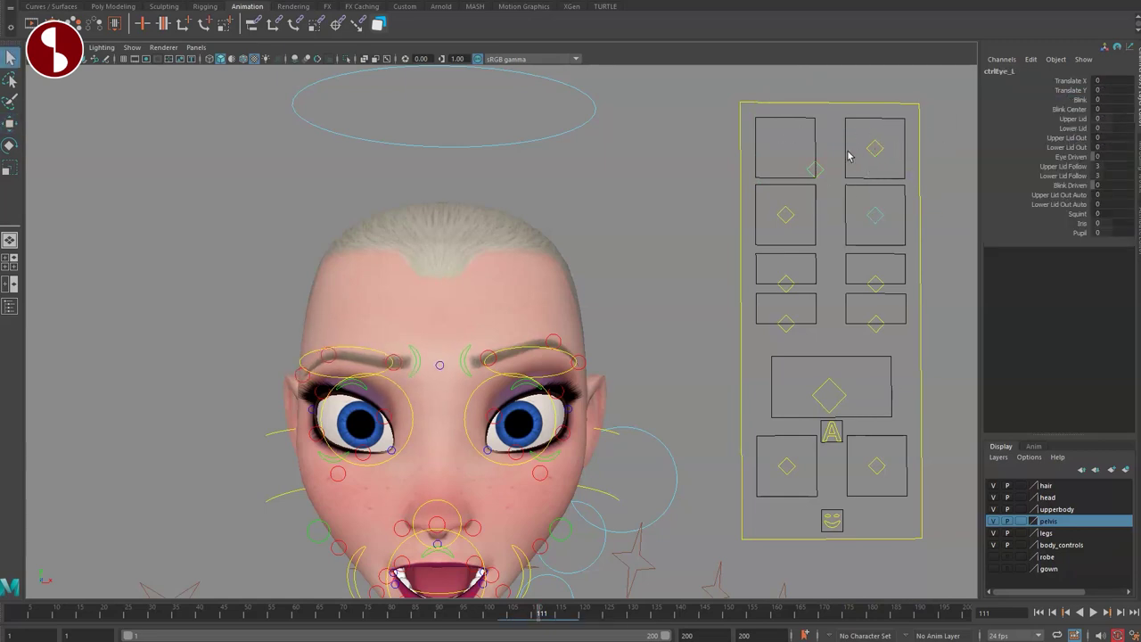
- Test moving the left brow control in the control box and undo the move
{"action": "left_click", "coordinate": [873, 157]}
{"action": "key", "text": "w"}
{"action": "mouse_move", "coordinate": [871, 150]}
{"action": "left_mouse_down"}
{"action": "mouse_move", "coordinate": [874, 164]}
{"action": "mouse_move", "coordinate": [864, 158]}
{"action": "left_mouse_up"}
{"action": "key", "text": "ctrl+z"}
- Test the control box's display attributes from Visibility through Joints Vis
{"action": "key", "text": "q"}
{"action": "scroll", "coordinate": [781, 312], "scroll_direction": "down", "scroll_amount": 3}
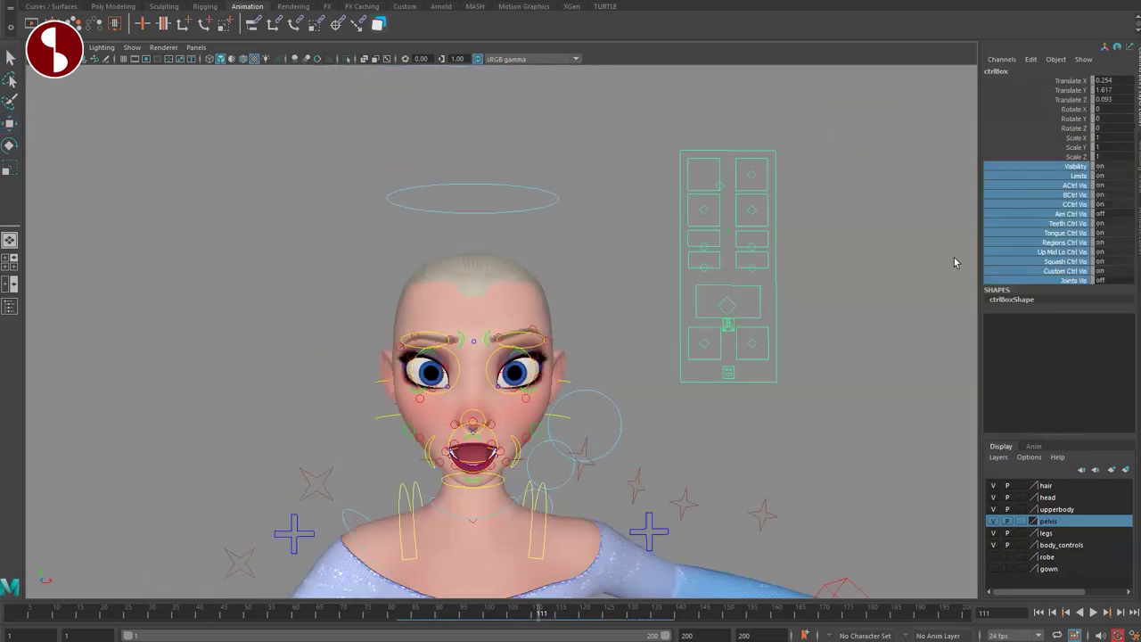
{"action": "middle_click_drag", "start_coordinate": [854, 261], "coordinate": [935, 283]}
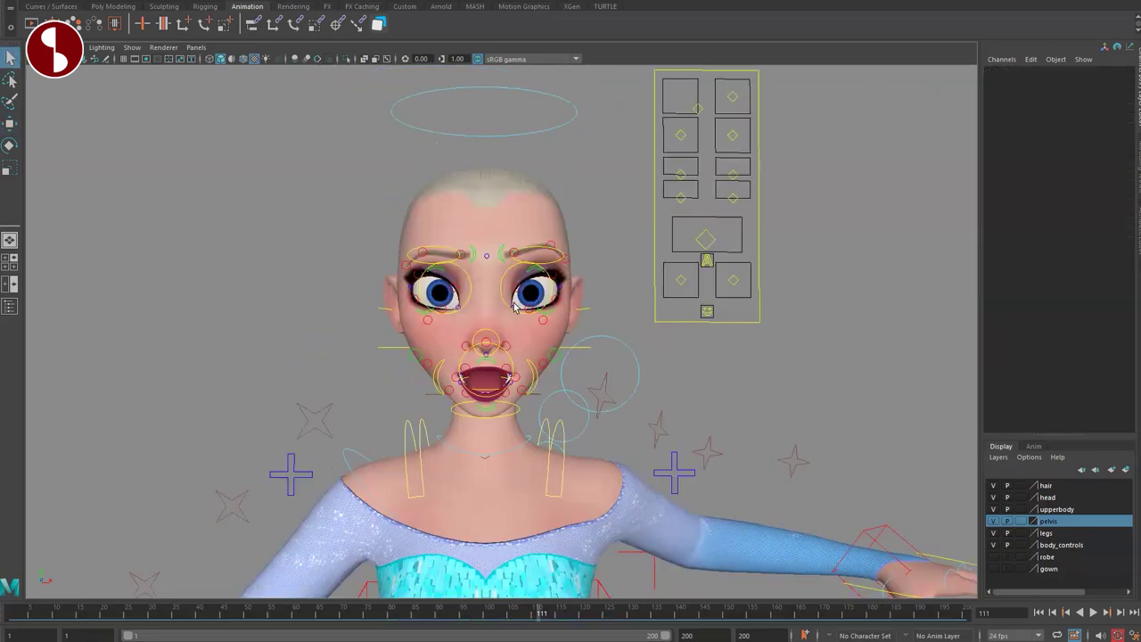
- Examine the character's face, arms and upper body from several angles
{"action": "scroll", "coordinate": [334, 173], "scroll_direction": "down", "scroll_amount": 7}
{"action": "middle_click_drag", "start_coordinate": [413, 274], "coordinate": [433, 193], "text": "alt"}
{"action": "scroll", "coordinate": [433, 194], "scroll_direction": "down", "scroll_amount": 3}
{"action": "left_click_drag", "start_coordinate": [357, 349], "coordinate": [677, 359], "text": "alt"}
{"action": "middle_click_drag", "start_coordinate": [615, 388], "coordinate": [647, 323], "text": "alt"}
{"action": "left_click_drag", "start_coordinate": [647, 323], "coordinate": [578, 342], "text": "alt"}
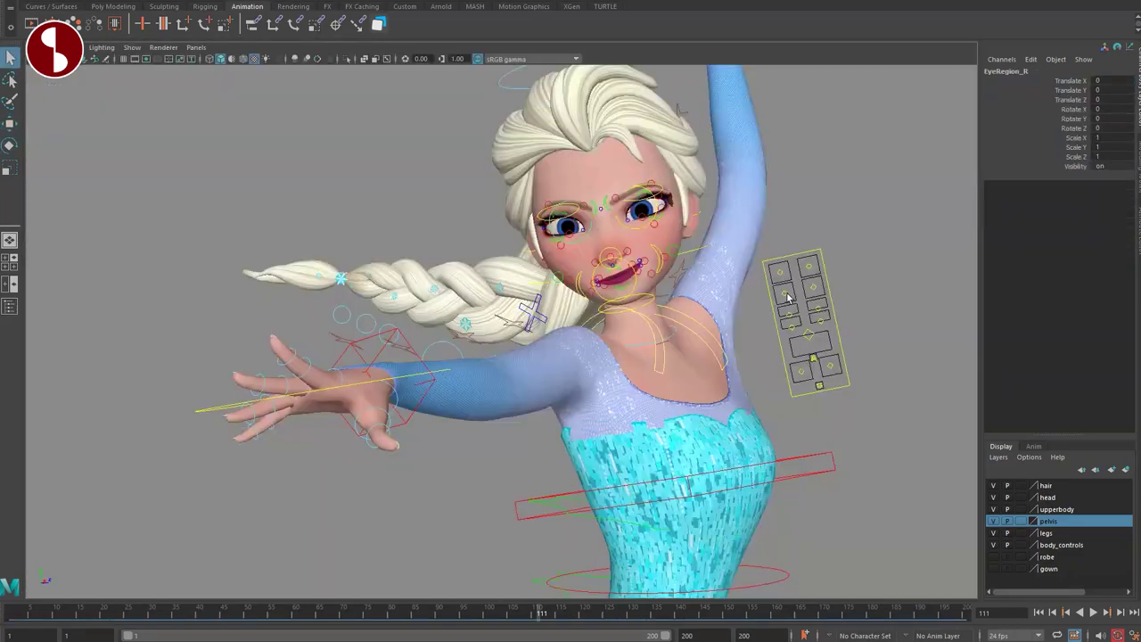
{"action": "left_click", "coordinate": [358, 386]}
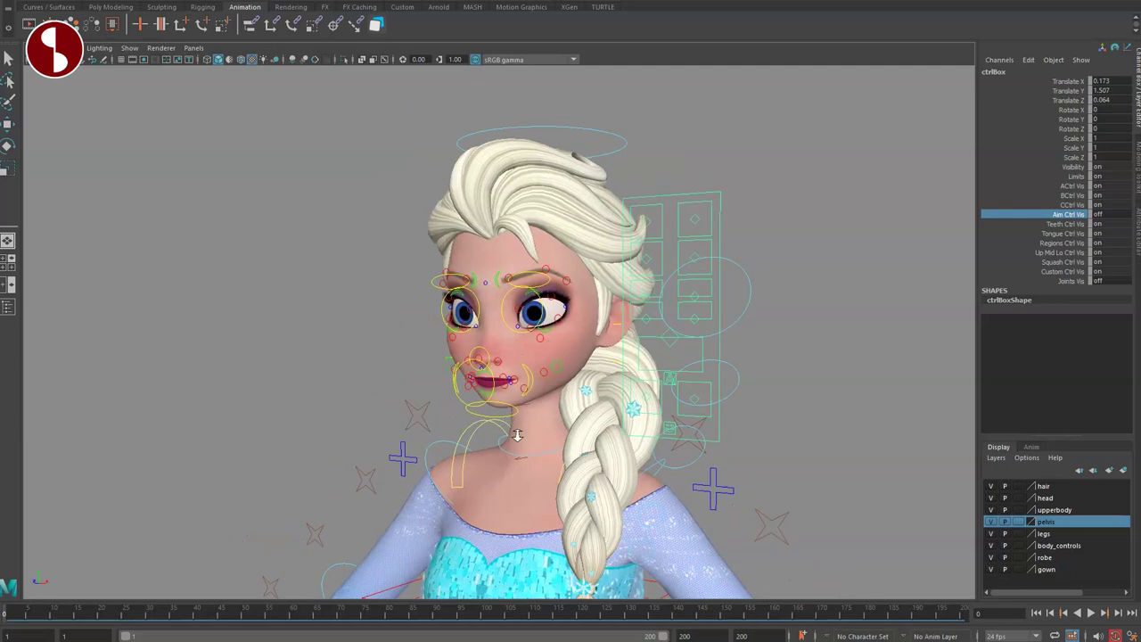
- Turn on the control box's Aim Ctrl Vis and test moving the eye aim controls, undoing each move
{"action": "left_click", "coordinate": [816, 247]}
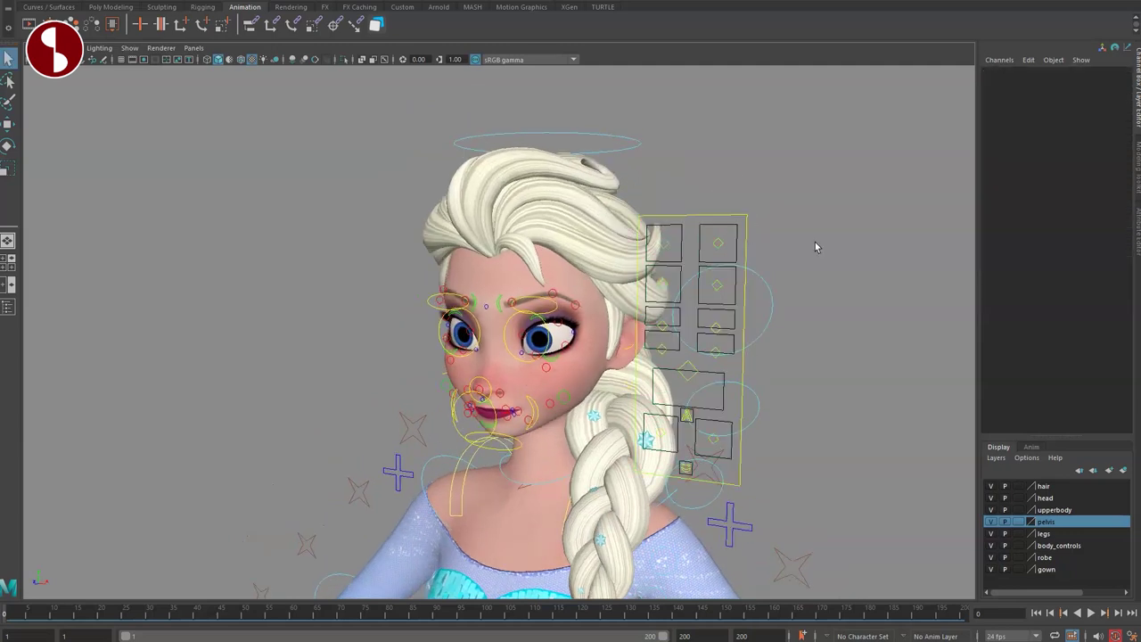
{"action": "left_click", "coordinate": [721, 215]}
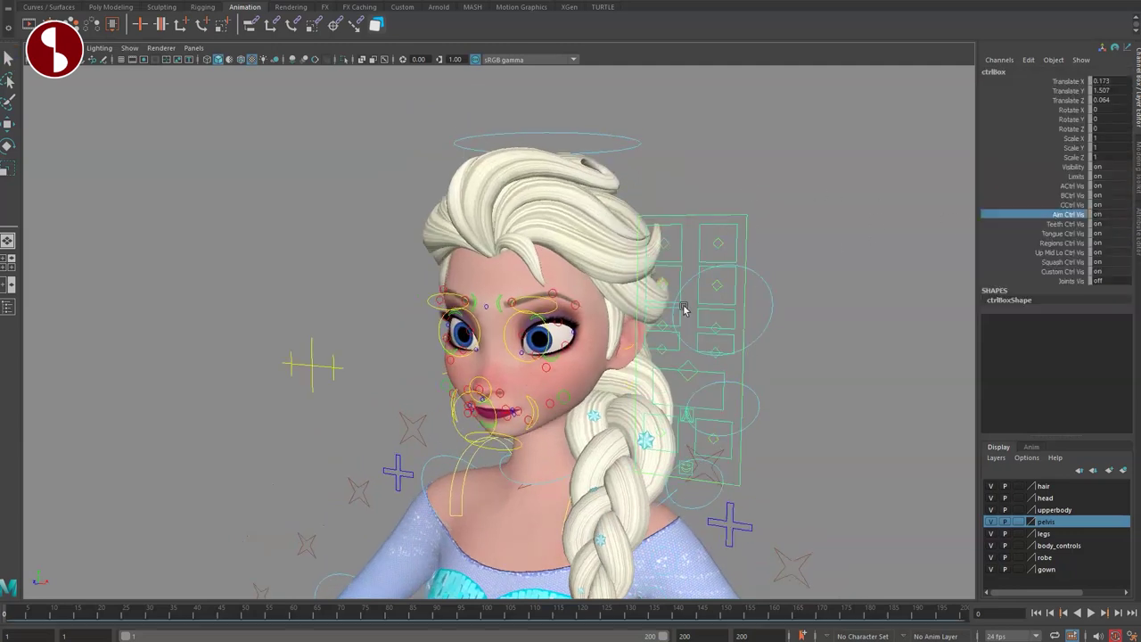
{"action": "key", "text": "w"}
{"action": "mouse_move", "coordinate": [306, 386]}
{"action": "left_mouse_down"}
{"action": "mouse_move", "coordinate": [274, 378]}
{"action": "mouse_move", "coordinate": [537, 276]}
{"action": "mouse_move", "coordinate": [272, 388]}
{"action": "mouse_move", "coordinate": [323, 336]}
{"action": "mouse_move", "coordinate": [310, 381]}
{"action": "left_mouse_up"}
{"action": "key", "text": "ctrl+z"}
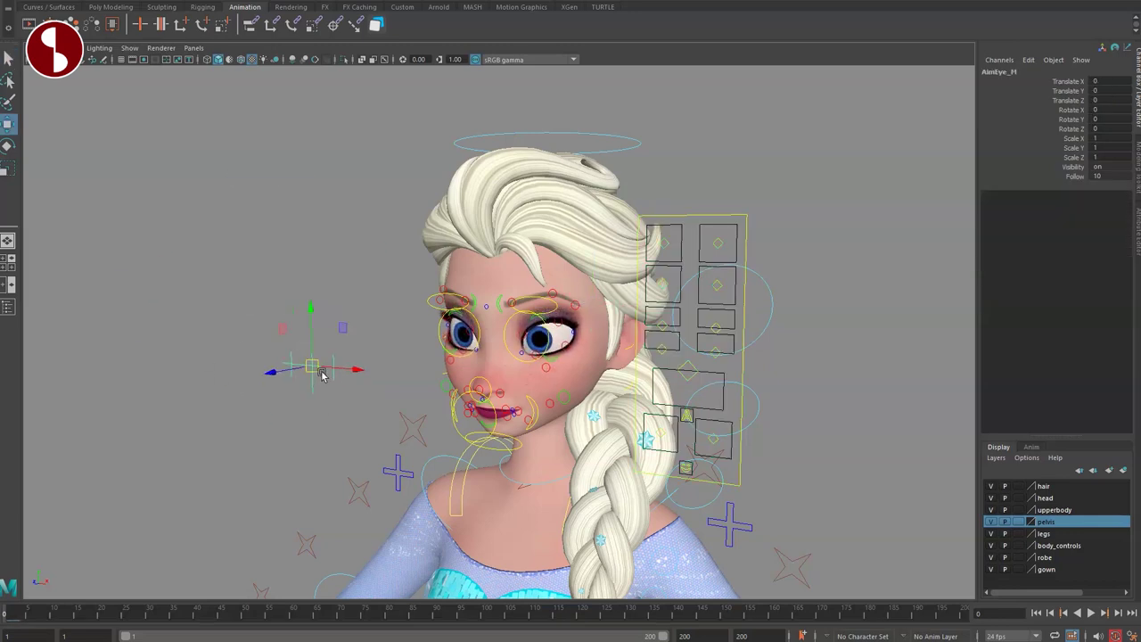
{"action": "left_click_drag", "start_coordinate": [470, 397], "coordinate": [409, 365]}
{"action": "key", "text": "ctrl+z"}
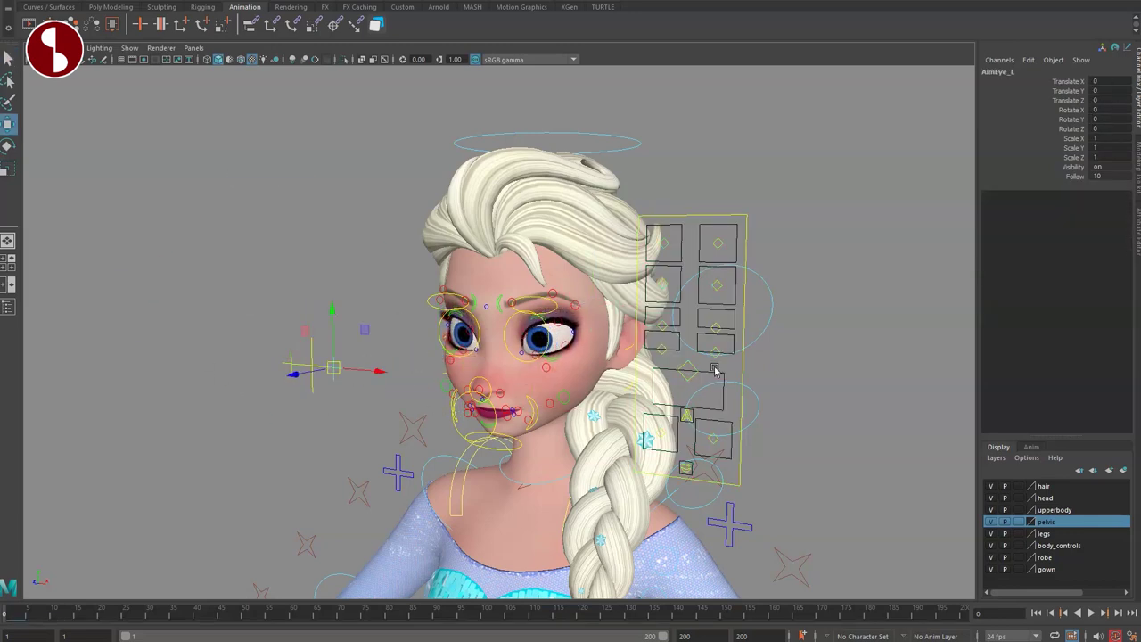
- Test moving the left eye control in the control box and undo the move
{"action": "left_click", "coordinate": [716, 287]}
{"action": "key", "text": "w"}
{"action": "left_click_drag", "start_coordinate": [717, 287], "coordinate": [725, 281]}
{"action": "key", "text": "ctrl+z"}
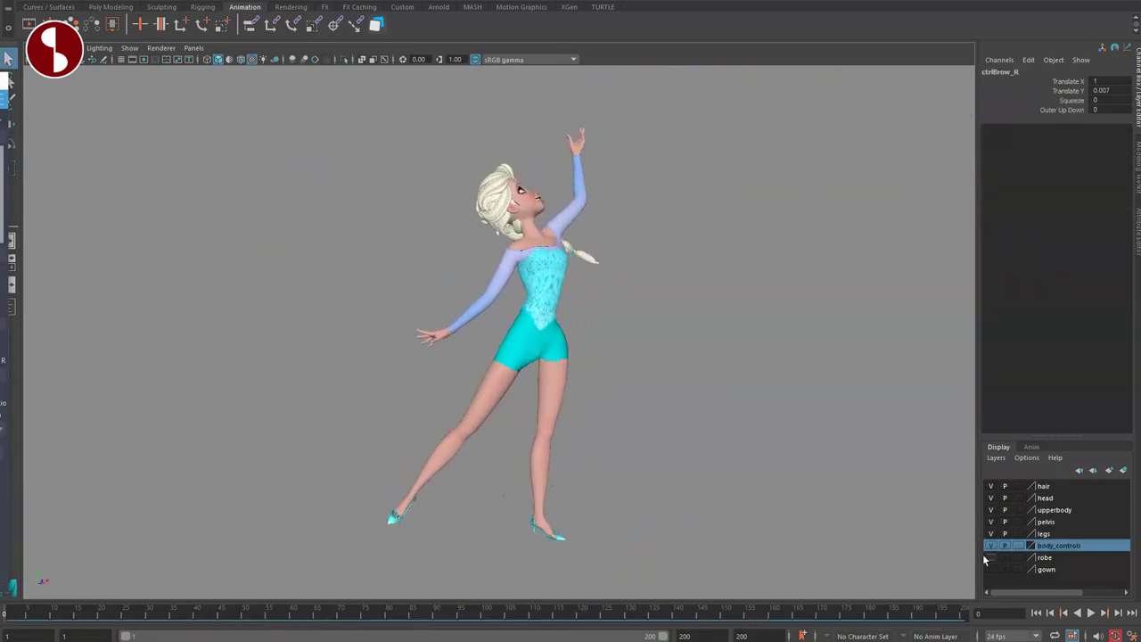
- Show the robe and gown layers, select the gown at the posed character's feet, and clear the selection
{"action": "middle_click_drag", "start_coordinate": [734, 479], "coordinate": [675, 420], "text": "alt"}
{"action": "left_click_drag", "start_coordinate": [674, 421], "coordinate": [476, 440], "text": "alt"}
{"action": "left_click", "coordinate": [421, 467]}
{"action": "left_click", "coordinate": [559, 461]}
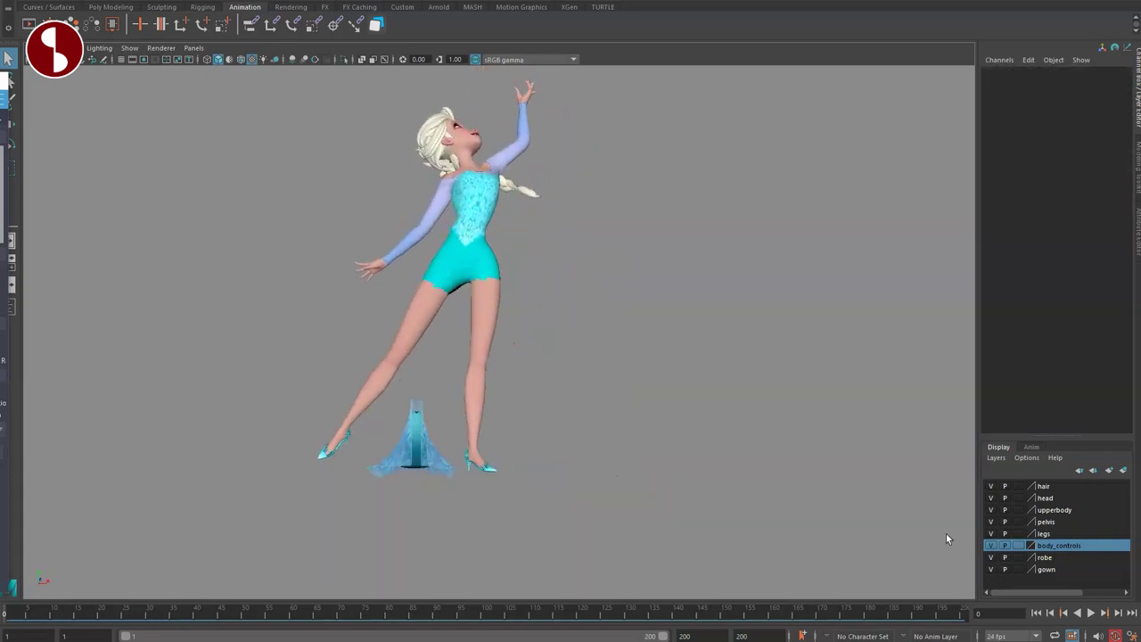
- Hide the robe and gown layers and display the body controls again
{"action": "mouse_move", "coordinate": [561, 405]}
{"action": "left_mouse_down", "text": "alt"}
{"action": "mouse_move", "coordinate": [680, 478]}
{"action": "mouse_move", "coordinate": [900, 431]}
{"action": "mouse_move", "coordinate": [924, 436]}
{"action": "mouse_move", "coordinate": [520, 433]}
{"action": "mouse_move", "coordinate": [546, 403]}
{"action": "left_mouse_up", "text": "alt"}
{"action": "middle_click_drag", "start_coordinate": [578, 395], "coordinate": [635, 361], "text": "alt"}
{"action": "key", "text": "alt+1"}
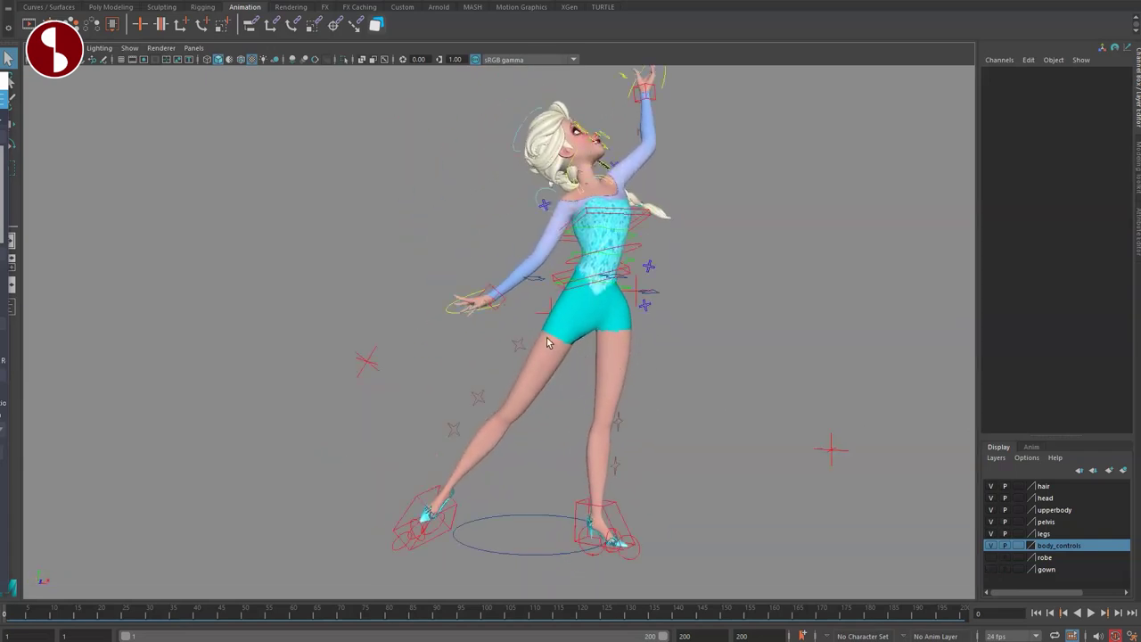
- Test moving the star-shaped bend control beside the outstretched leg's thigh and undo the move
{"action": "left_click", "coordinate": [517, 352]}
{"action": "left_click_drag", "start_coordinate": [517, 357], "coordinate": [539, 344]}
{"action": "key", "text": "ctrl+z"}
{"action": "key", "text": "q"}
- Select the bend controls on the standing leg's hip, including BendHip2_L, examine them around the body, and clear the selection
{"action": "left_click_drag", "start_coordinate": [557, 403], "coordinate": [581, 354], "text": "alt"}
{"action": "left_click", "coordinate": [624, 317]}
{"action": "key", "text": "w"}
{"action": "left_click", "coordinate": [612, 355]}
{"action": "key", "text": "w"}
{"action": "key", "text": "q"}
{"action": "left_click_drag", "start_coordinate": [581, 354], "coordinate": [633, 369], "text": "alt"}
{"action": "left_click_drag", "start_coordinate": [526, 345], "coordinate": [549, 353], "text": "alt"}
{"action": "right_click_drag", "start_coordinate": [550, 353], "coordinate": [639, 319], "text": "alt"}
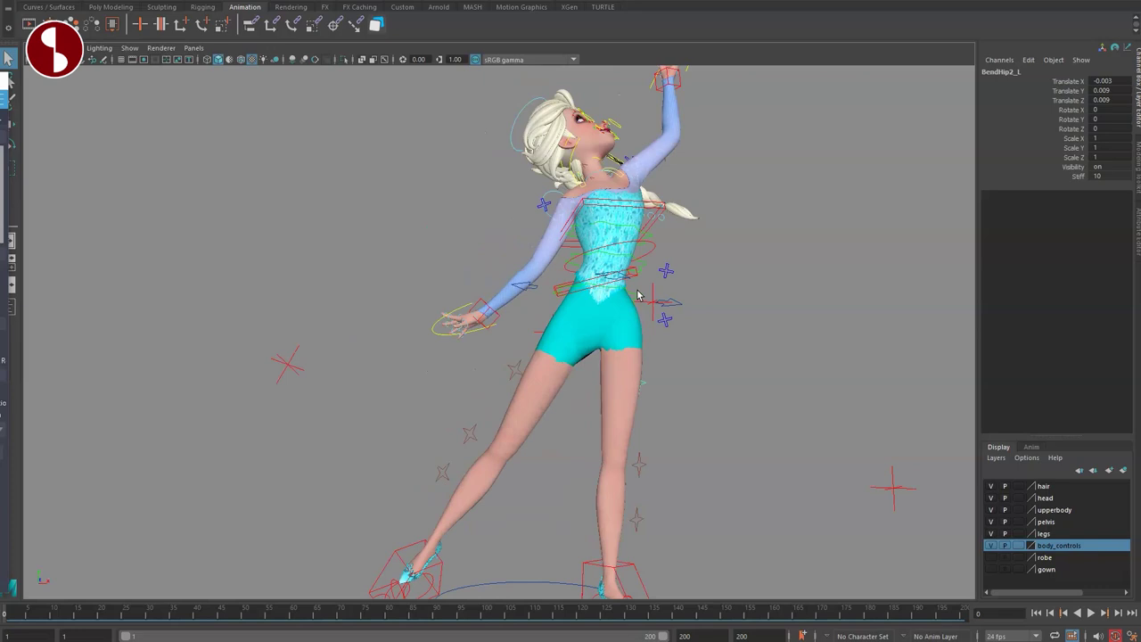
{"action": "left_click", "coordinate": [639, 296]}
- Bring the Studio Library window into view and apply the sing_2 emotion pose at a blend of 67
{"action": "left_click_drag", "start_coordinate": [596, 325], "coordinate": [668, 373], "text": "alt"}
{"action": "right_click_drag", "start_coordinate": [669, 373], "coordinate": [636, 373], "text": "alt"}
{"action": "left_click_drag", "start_coordinate": [635, 373], "coordinate": [764, 361], "text": "alt"}
{"action": "left_click_drag", "start_coordinate": [473, 353], "coordinate": [772, 348], "text": "alt"}
{"action": "left_click_drag", "start_coordinate": [0, 85], "coordinate": [381, 72]}
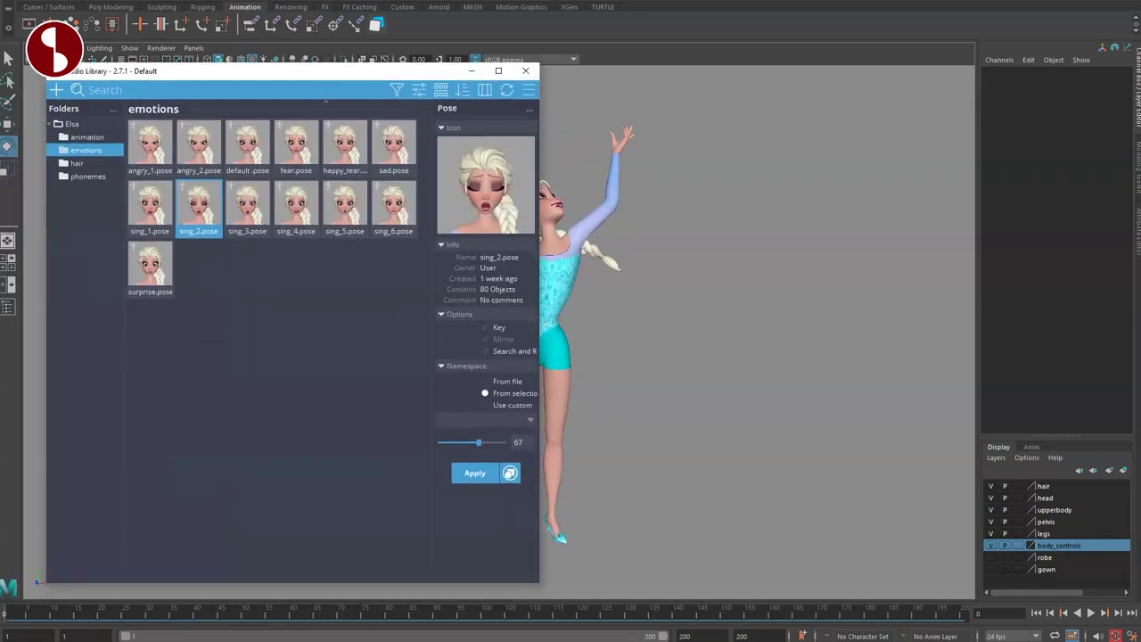
{"action": "left_click", "coordinate": [474, 476]}
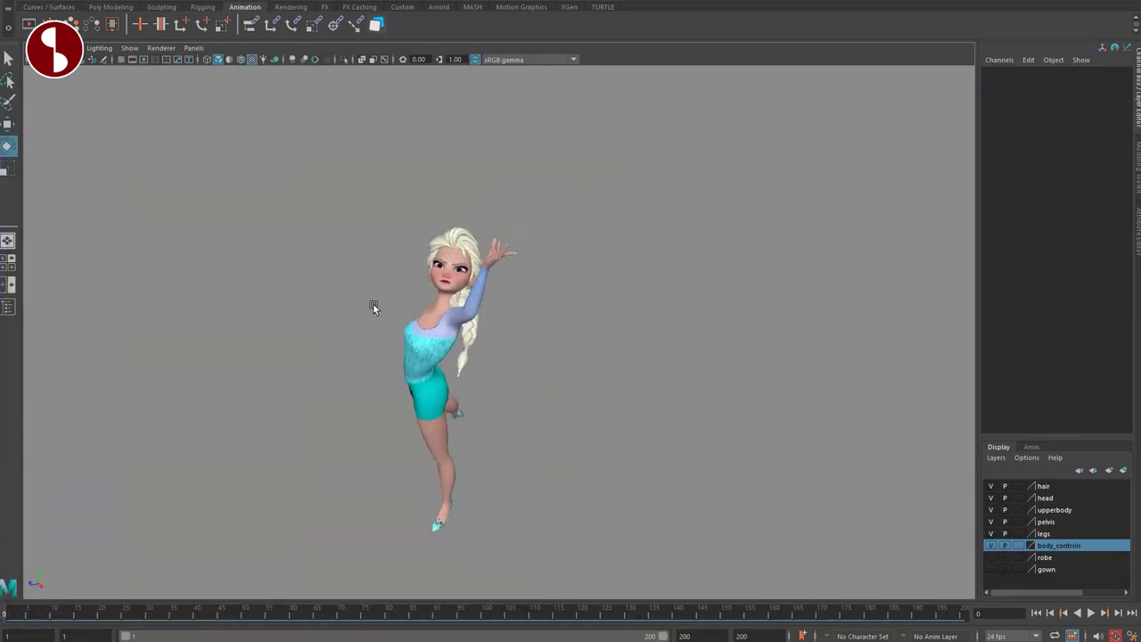
- Apply the happy_tear pose from the Elsa emotions folder and move the Studio Library window out of view
{"action": "right_click_drag", "start_coordinate": [373, 303], "coordinate": [612, 429], "text": "alt"}
{"action": "left_click_drag", "start_coordinate": [612, 429], "coordinate": [552, 412], "text": "alt"}
{"action": "right_click_drag", "start_coordinate": [552, 412], "coordinate": [515, 406], "text": "alt"}
{"action": "middle_click_drag", "start_coordinate": [515, 407], "coordinate": [436, 390], "text": "alt"}
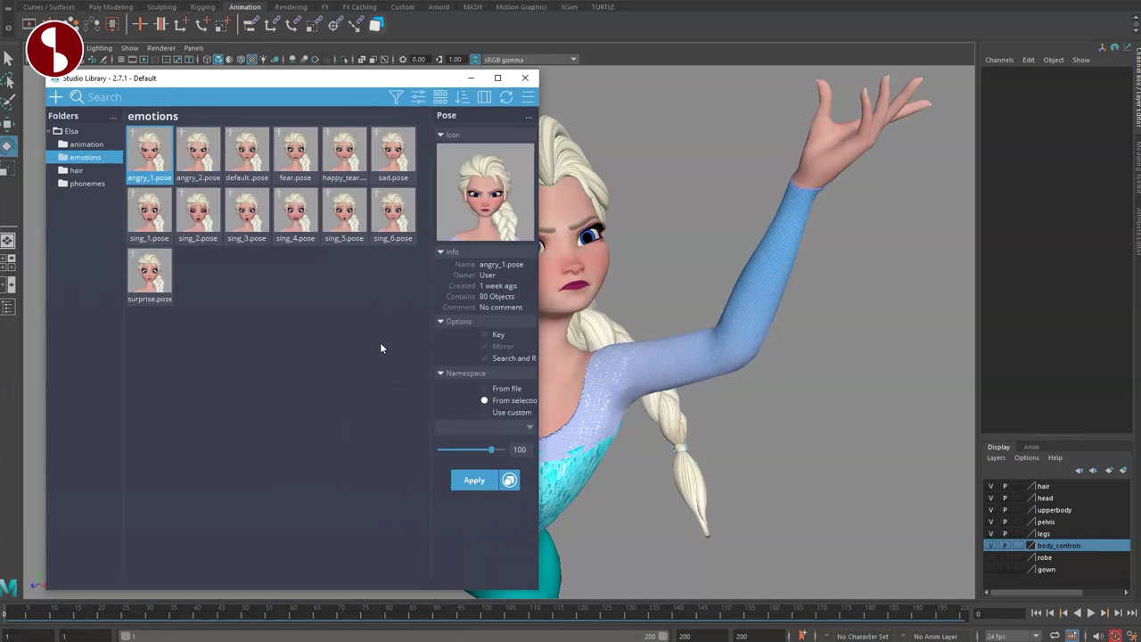
{"action": "left_click", "coordinate": [343, 347]}
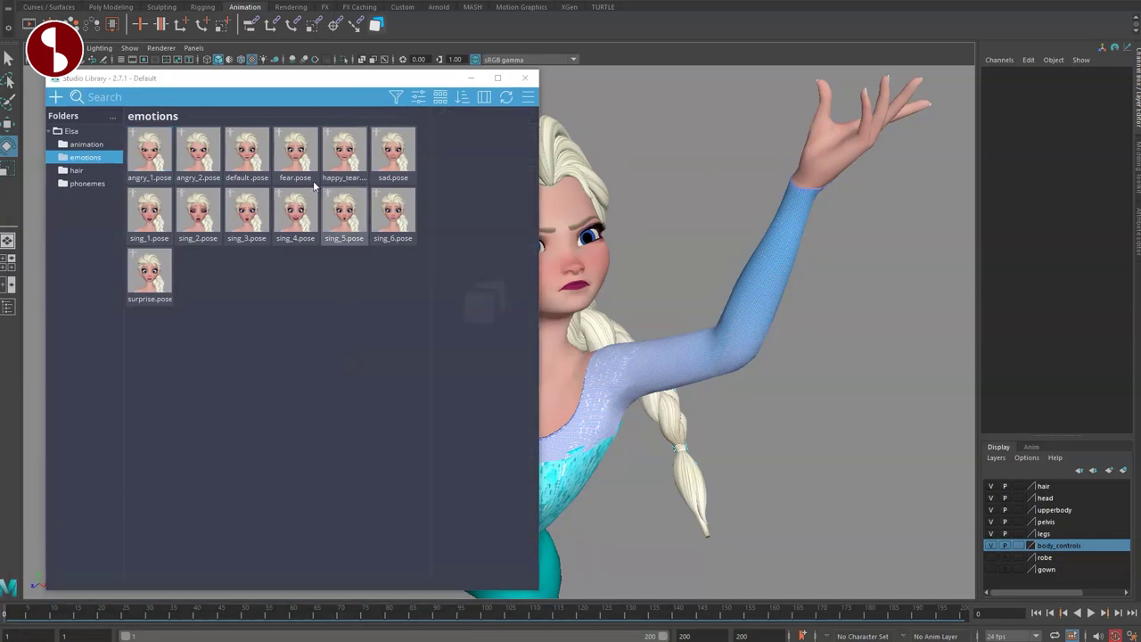
{"action": "left_click", "coordinate": [346, 161]}
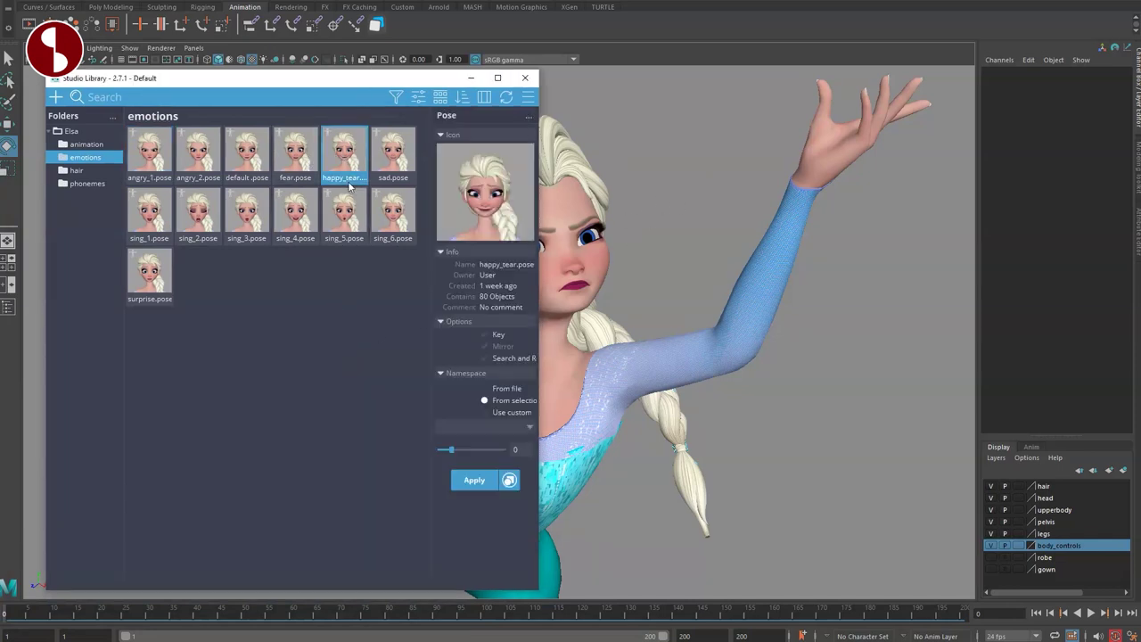
{"action": "left_click", "coordinate": [481, 480]}
{"action": "left_click_drag", "start_coordinate": [340, 78], "coordinate": [0, 93]}
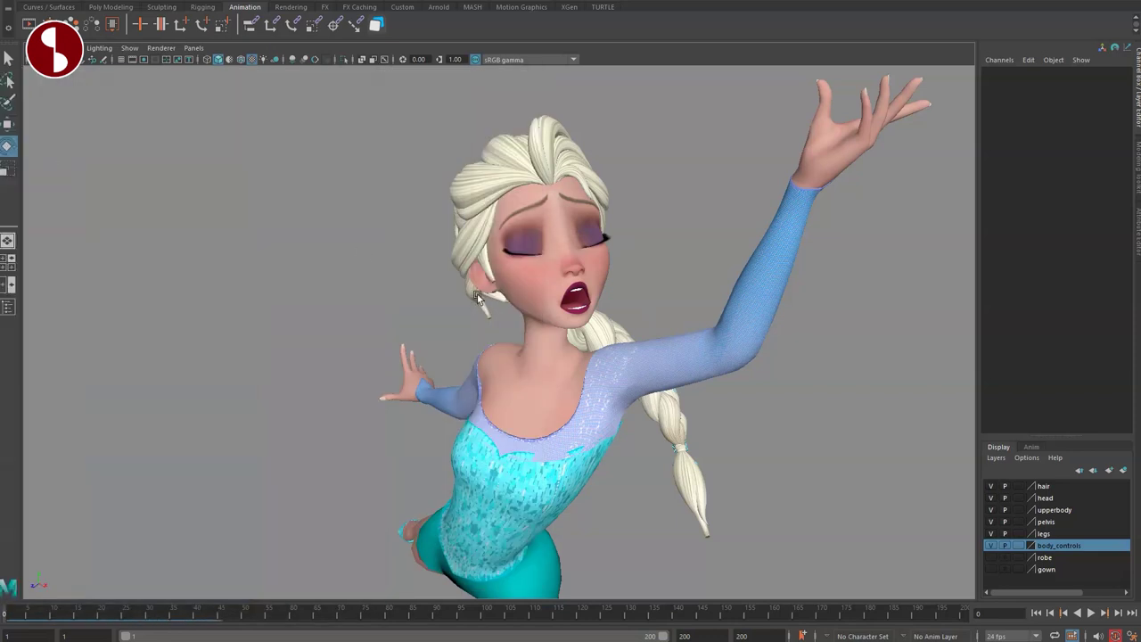
- Examine the posed character's full figure from the back and around the sides
{"action": "scroll", "coordinate": [446, 273], "scroll_direction": "down", "scroll_amount": 5}
{"action": "left_click_drag", "start_coordinate": [445, 274], "coordinate": [534, 329], "text": "alt"}
{"action": "scroll", "coordinate": [489, 317], "scroll_direction": "down", "scroll_amount": 4}
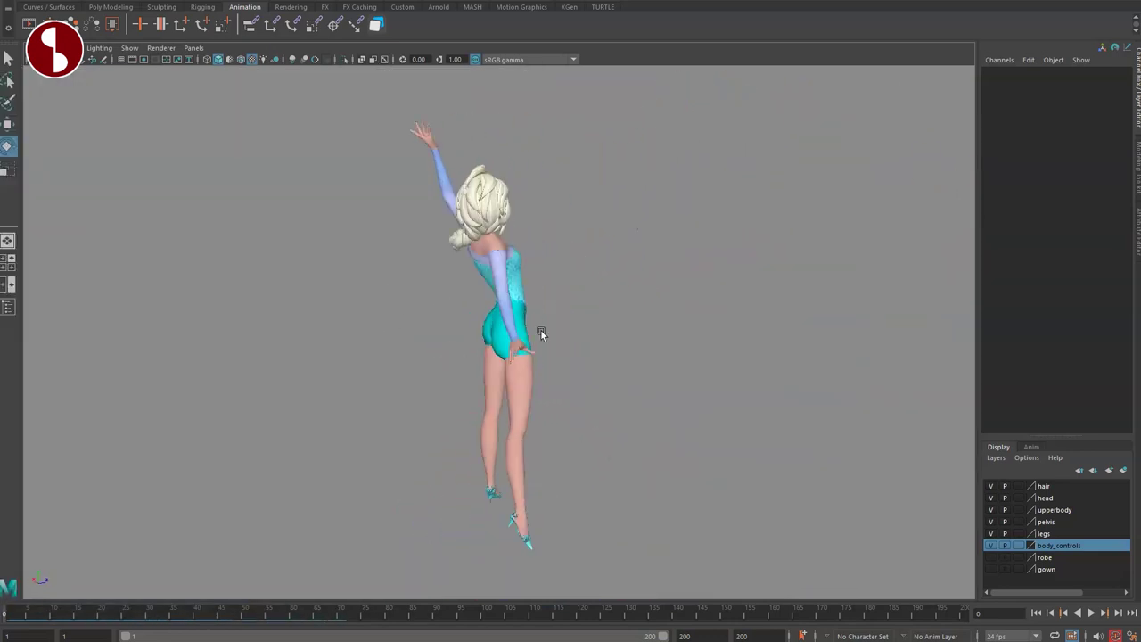
{"action": "left_click_drag", "start_coordinate": [517, 338], "coordinate": [867, 369], "text": "alt"}
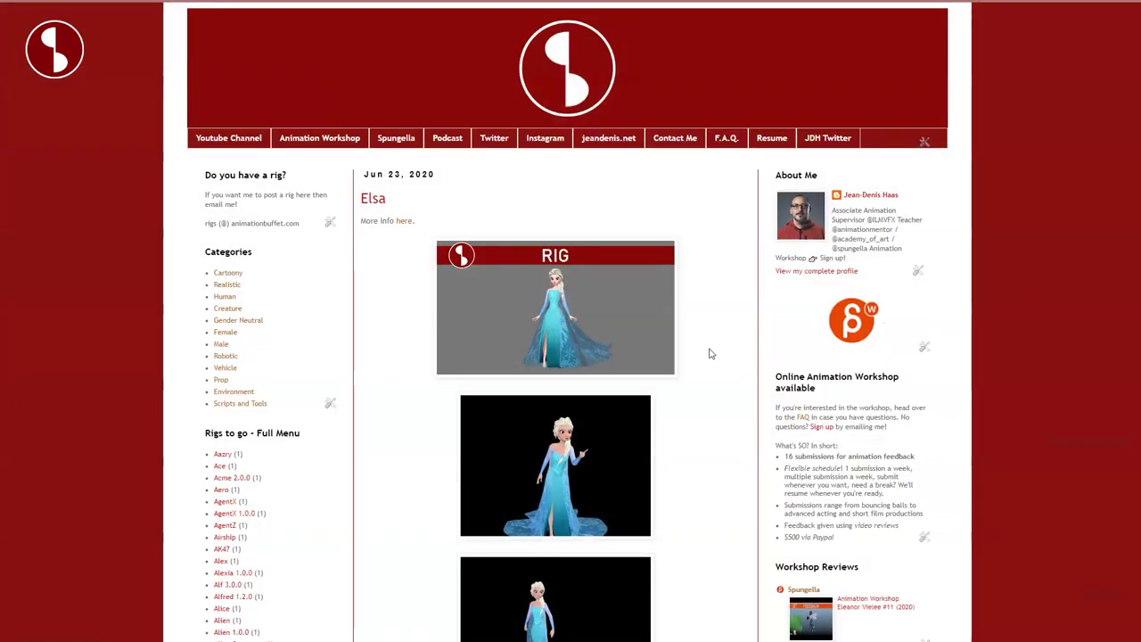
- Switch to the rig blog in the browser, browse down through the rig posts, and return to the Elsa post
{"action": "left_click_drag", "start_coordinate": [1139, 27], "coordinate": [1138, 138]}
{"action": "scroll", "coordinate": [1128, 507], "scroll_direction": "down", "scroll_amount": 20}
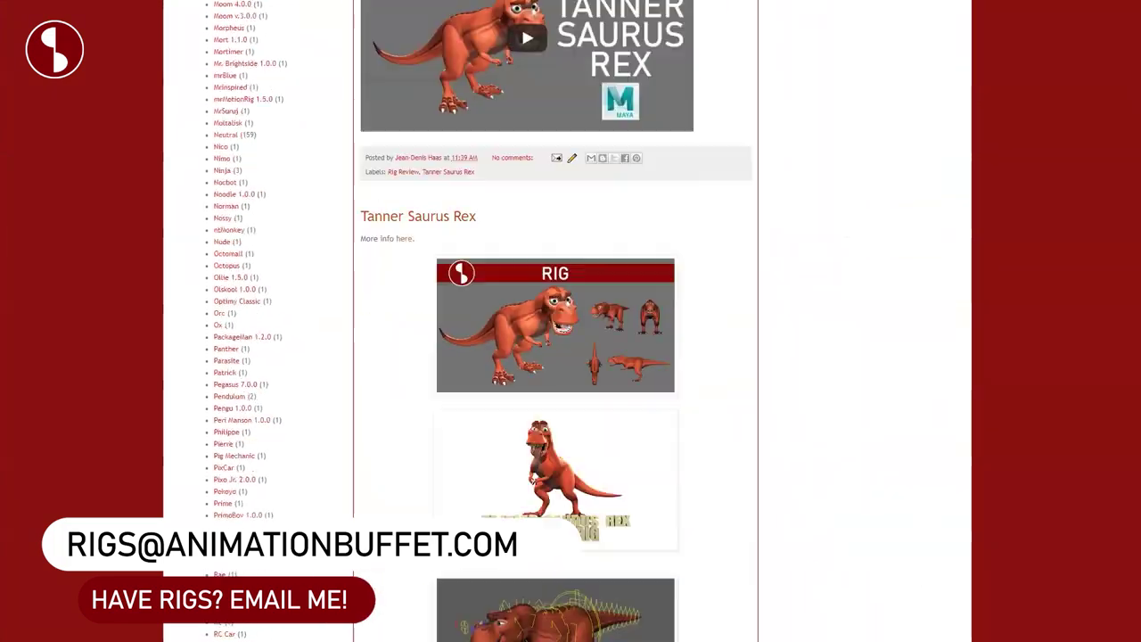
{"action": "left_click_drag", "start_coordinate": [1139, 258], "coordinate": [1139, 27]}
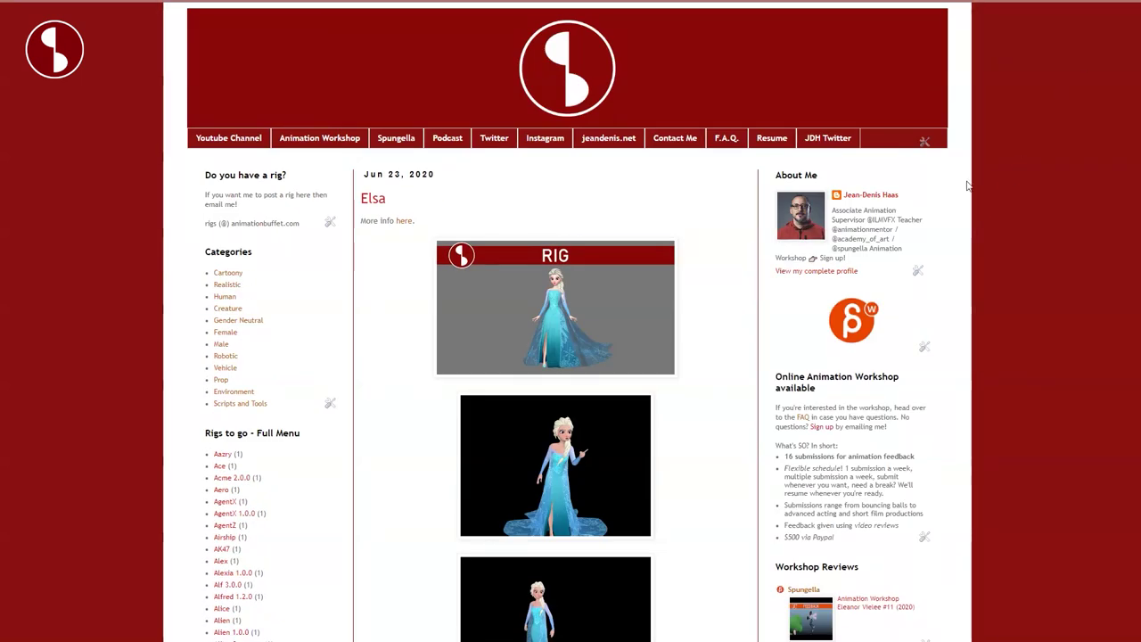